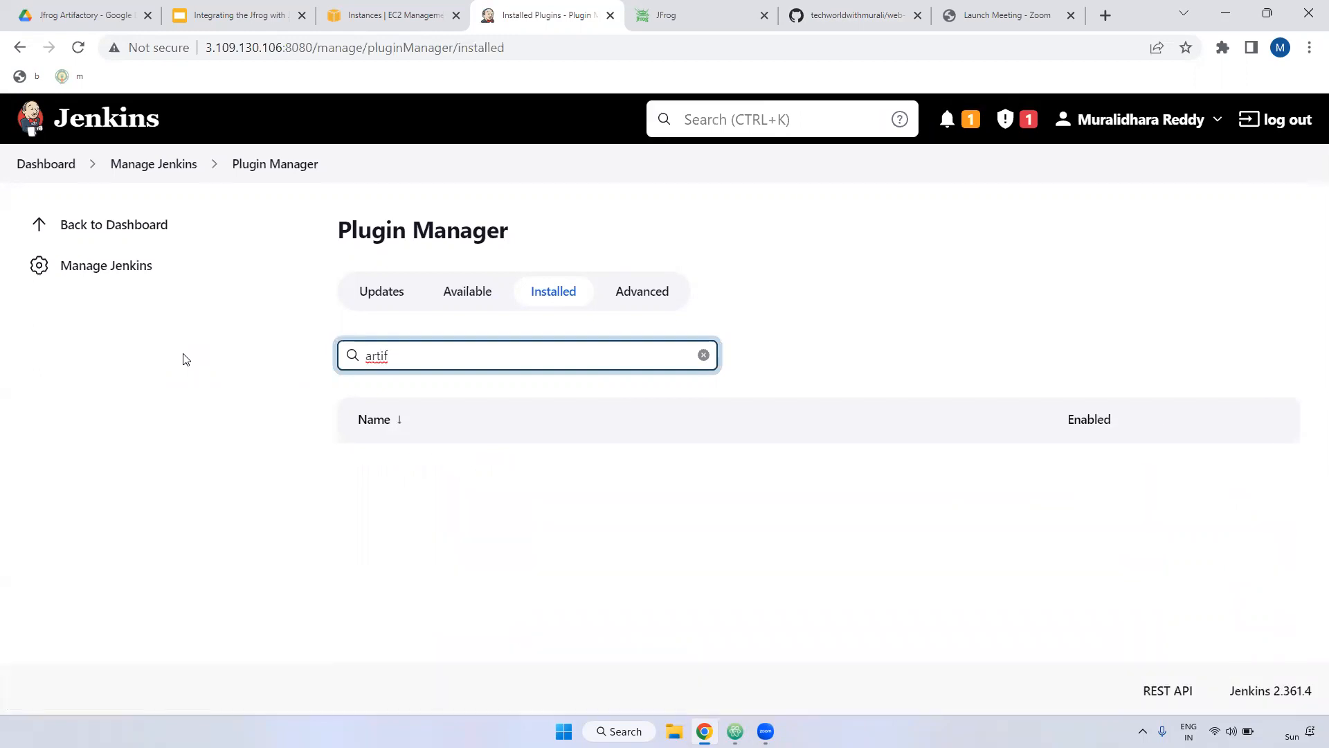
Step: Clear the 'artif' filter from the installed-plugins search box
{"action": "key", "text": "BackSpace"}
{"action": "key", "text": "BackSpace"}
{"action": "key", "text": "BackSpace"}
{"action": "key", "text": "BackSpace"}
Step: Search available plugins for 'artifactory', tick Artifactory and install it without restart
{"action": "left_click", "coordinate": [455, 293]}
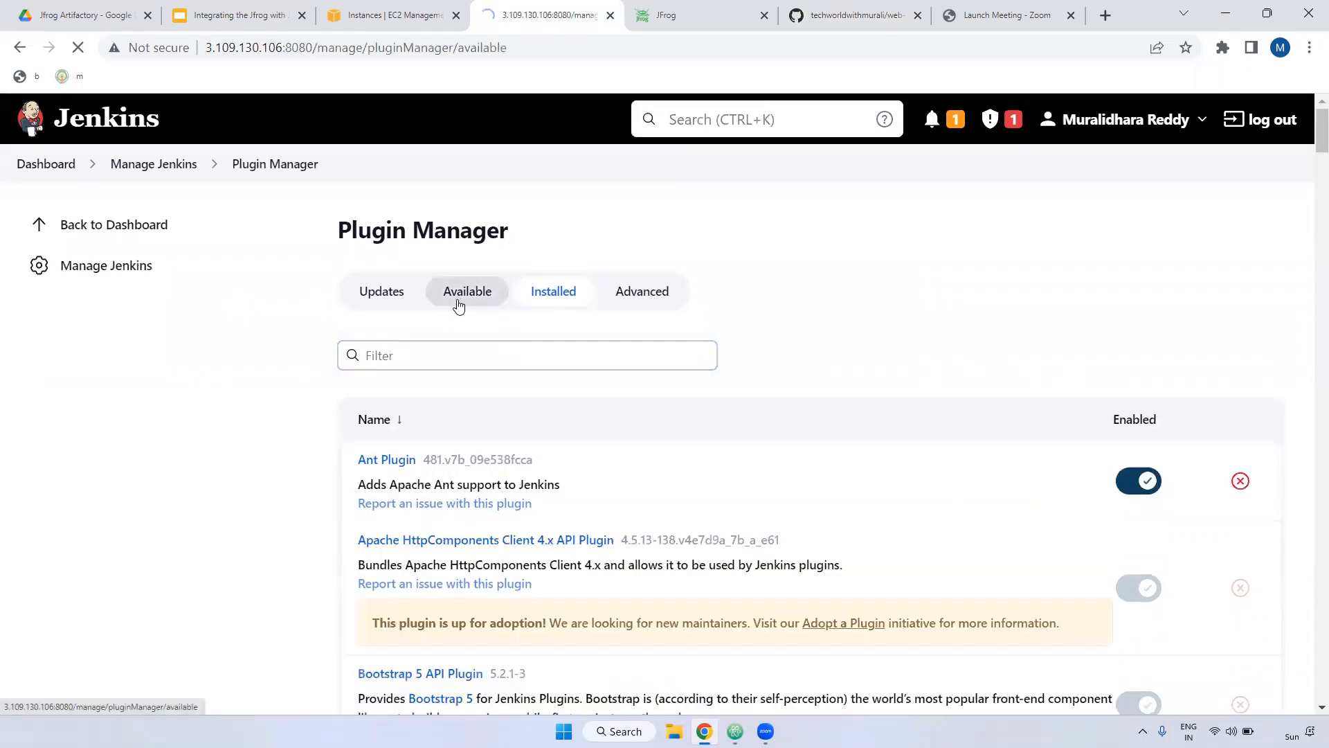
{"action": "type", "text": "art"}
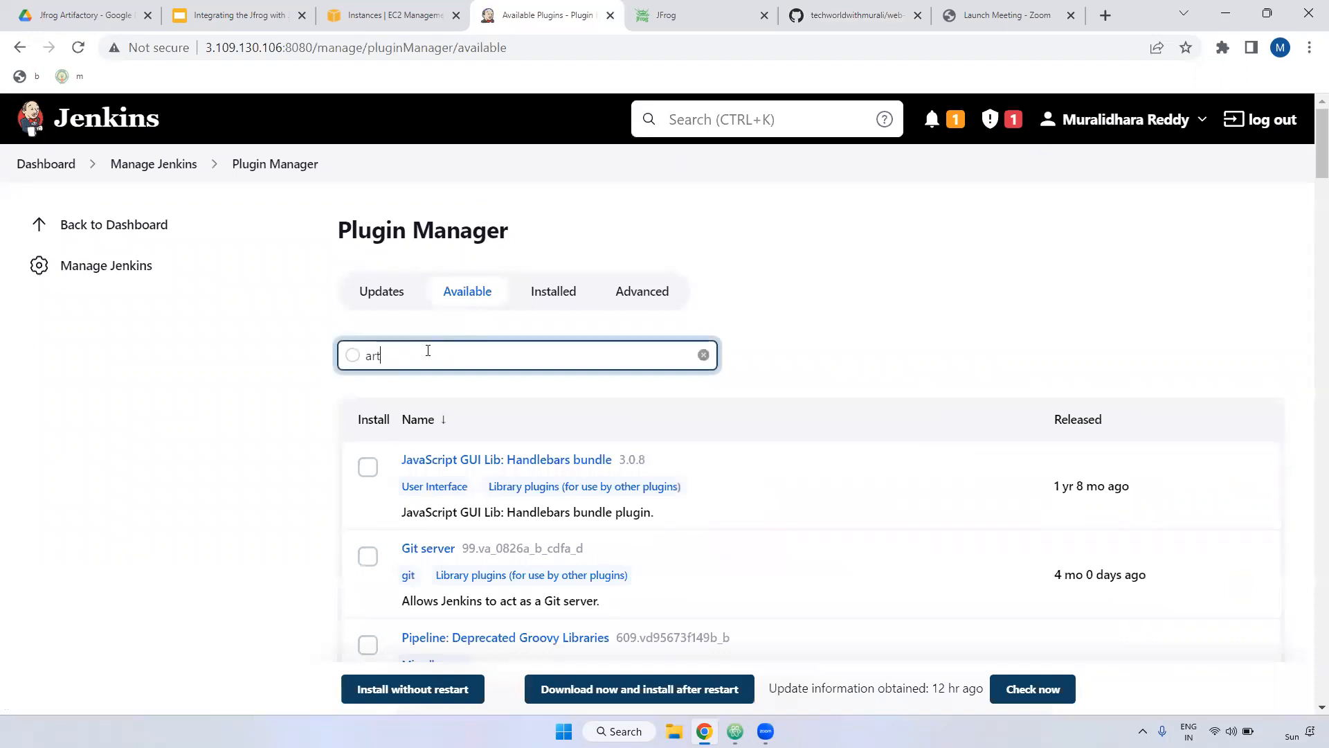
{"action": "type", "text": "ifactory"}
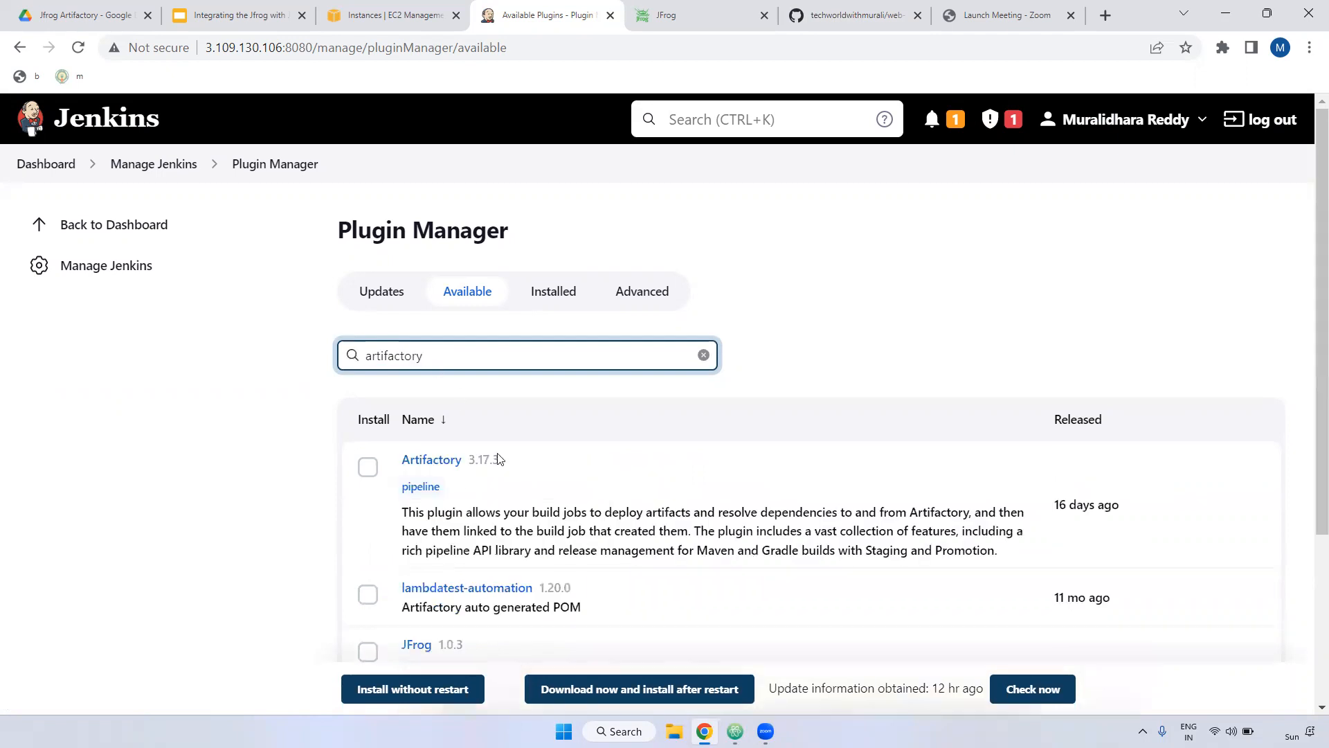
{"action": "left_click", "coordinate": [368, 467]}
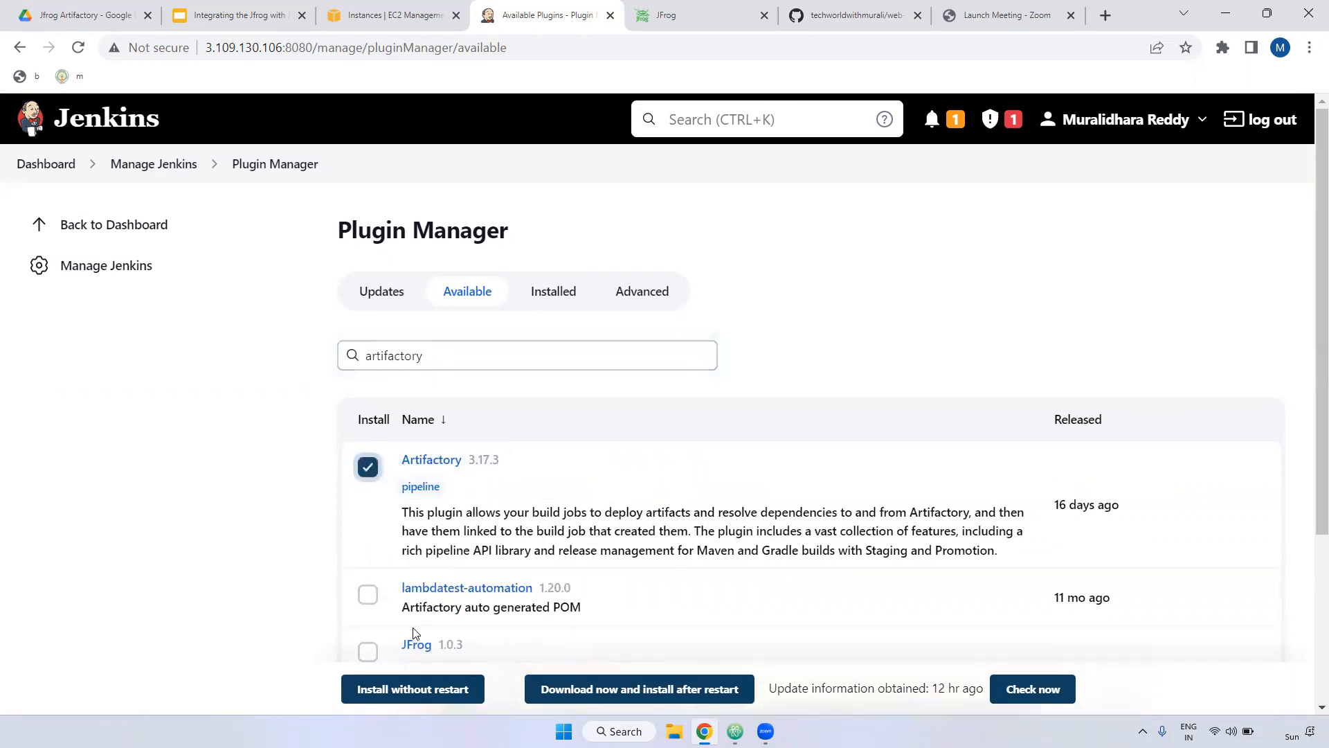
{"action": "left_click", "coordinate": [425, 695]}
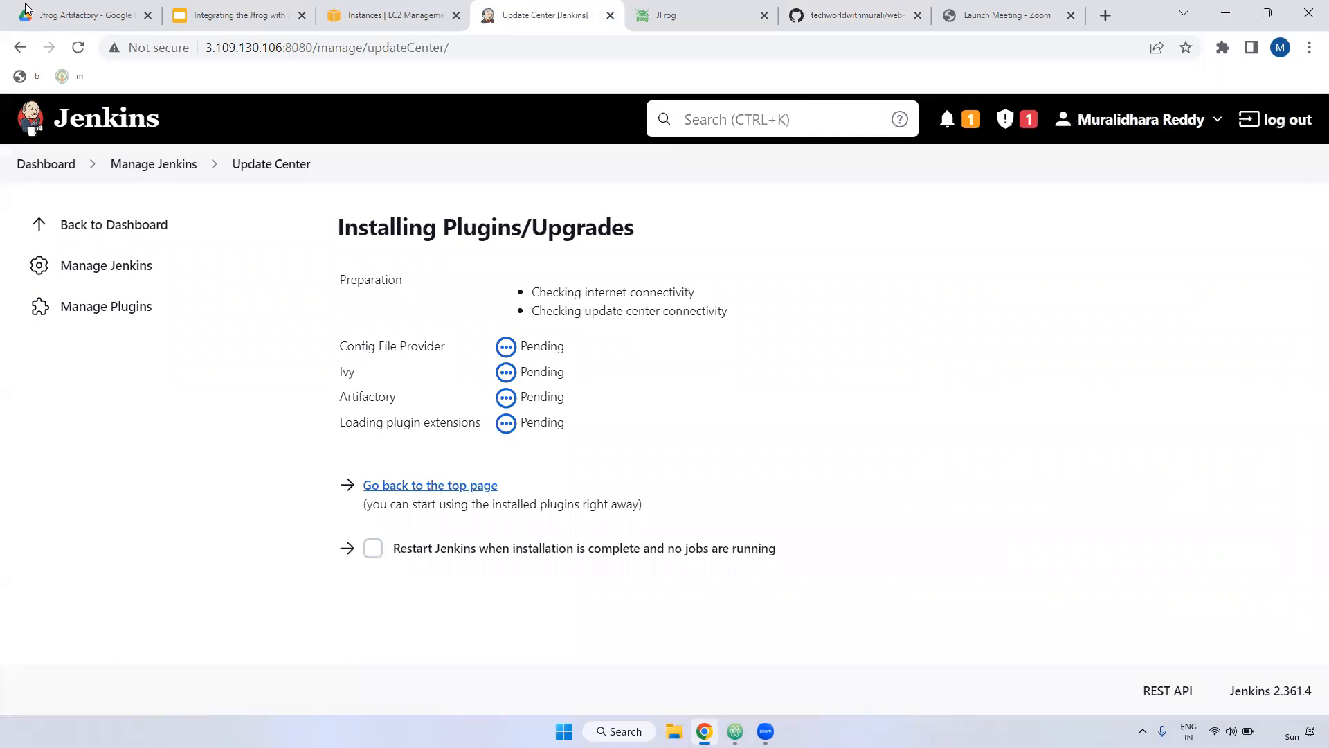
Step: Copy the Artifactory server address from the JFrog page and return to the install progress
{"action": "left_click", "coordinate": [80, 55]}
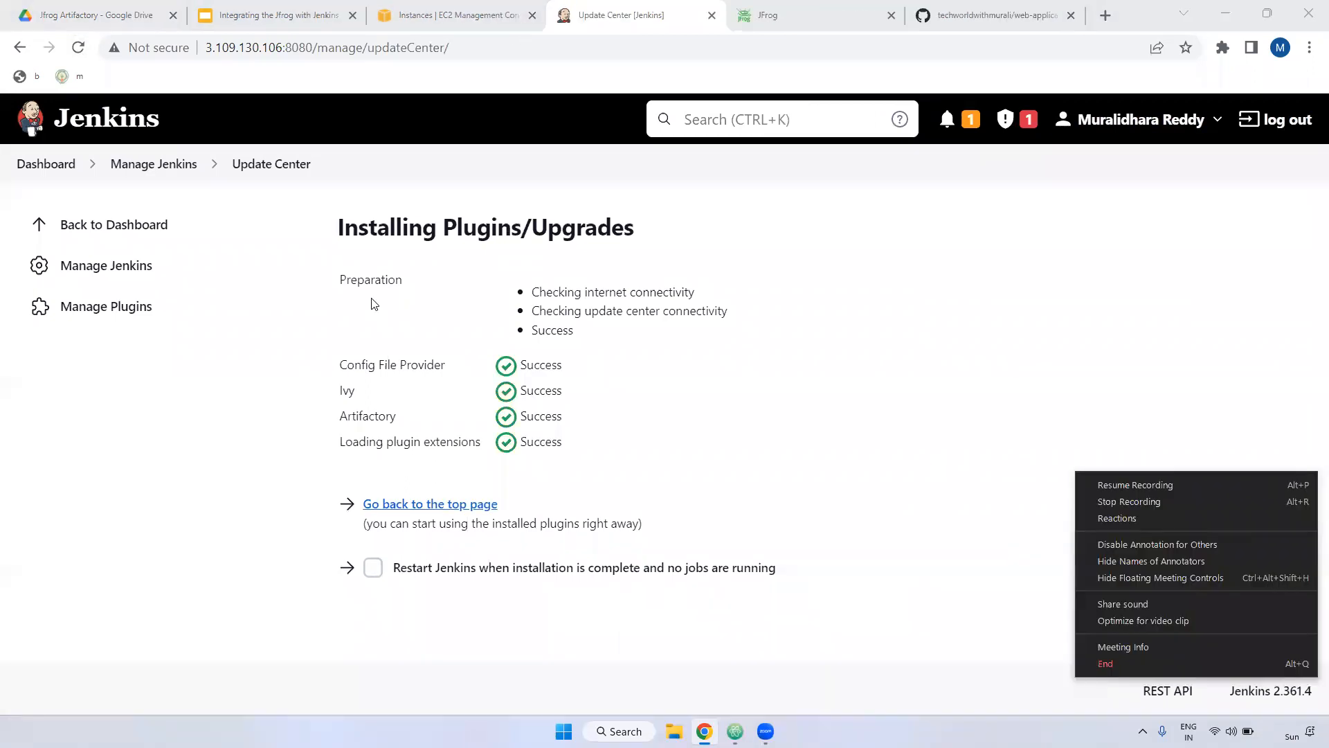
{"action": "left_click", "coordinate": [374, 304]}
{"action": "left_click_drag", "start_coordinate": [334, 359], "coordinate": [589, 438]}
{"action": "left_click", "coordinate": [589, 438]}
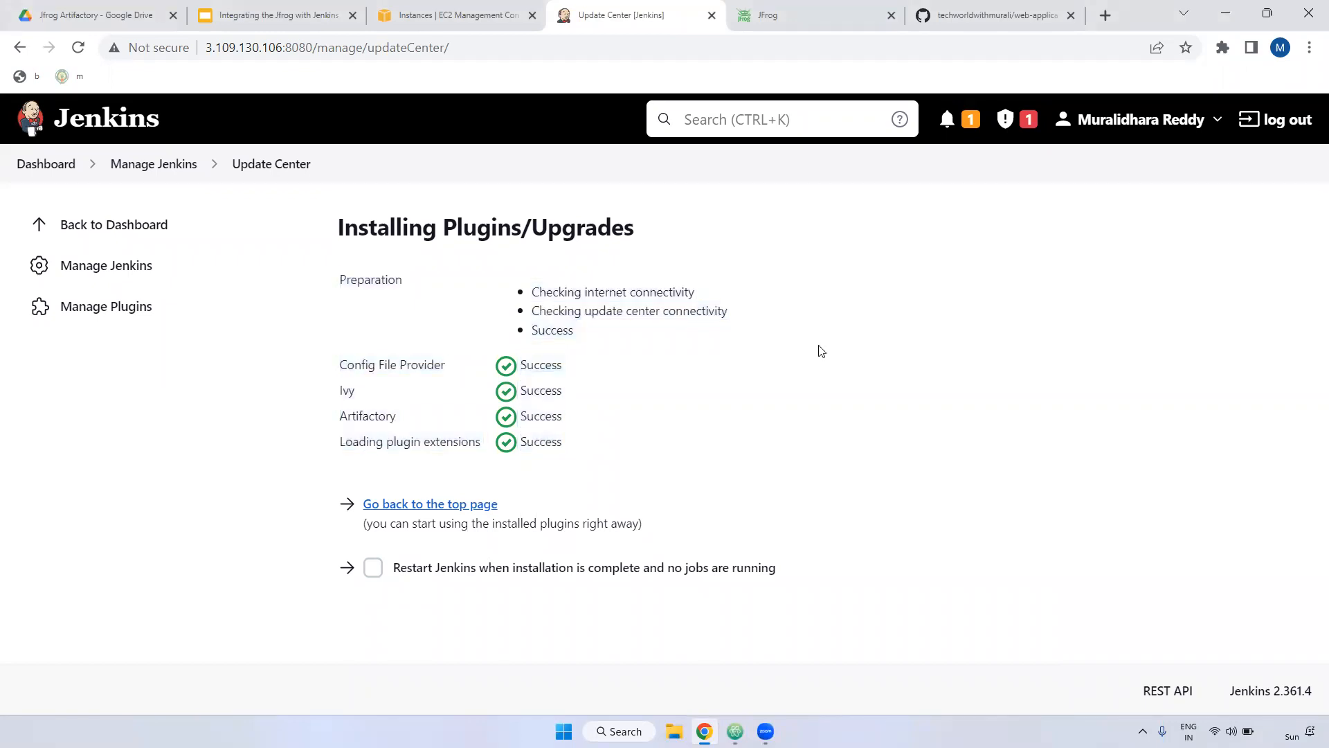
{"action": "left_click", "coordinate": [823, 12]}
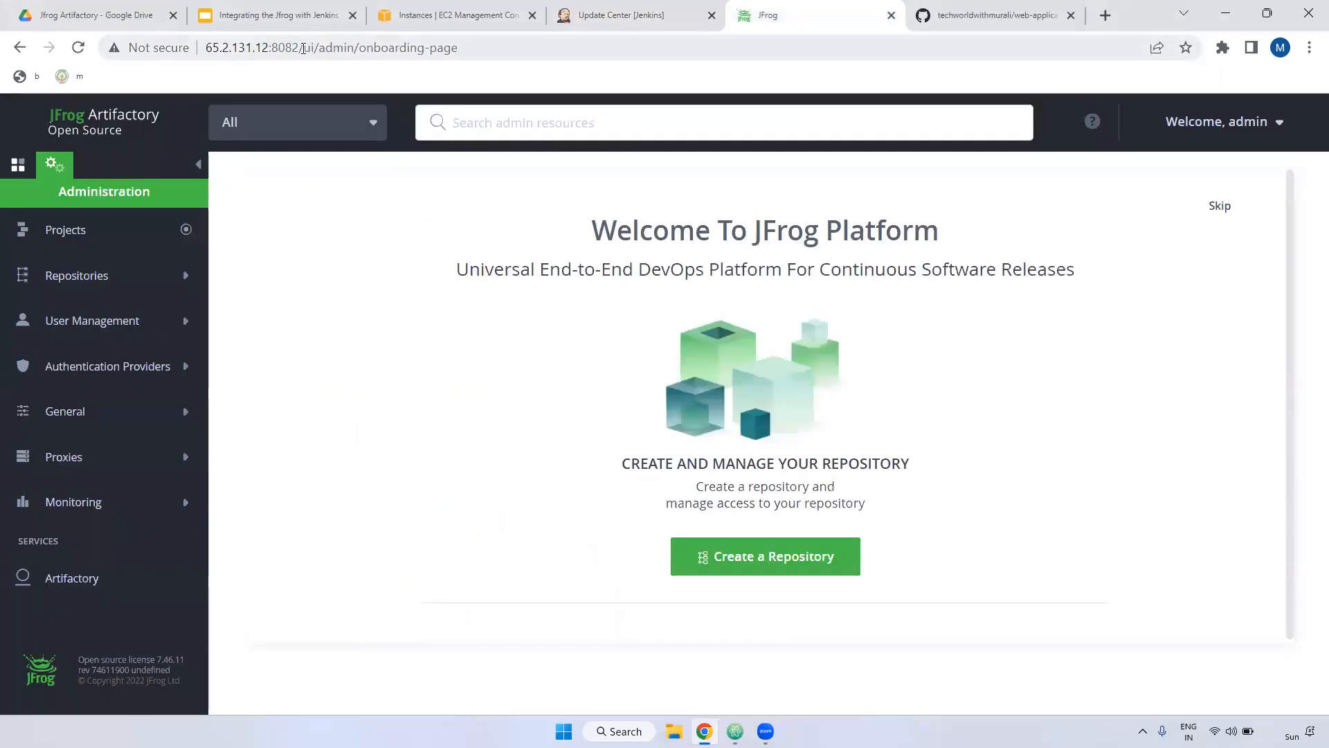
{"action": "left_click_drag", "start_coordinate": [300, 49], "coordinate": [206, 49]}
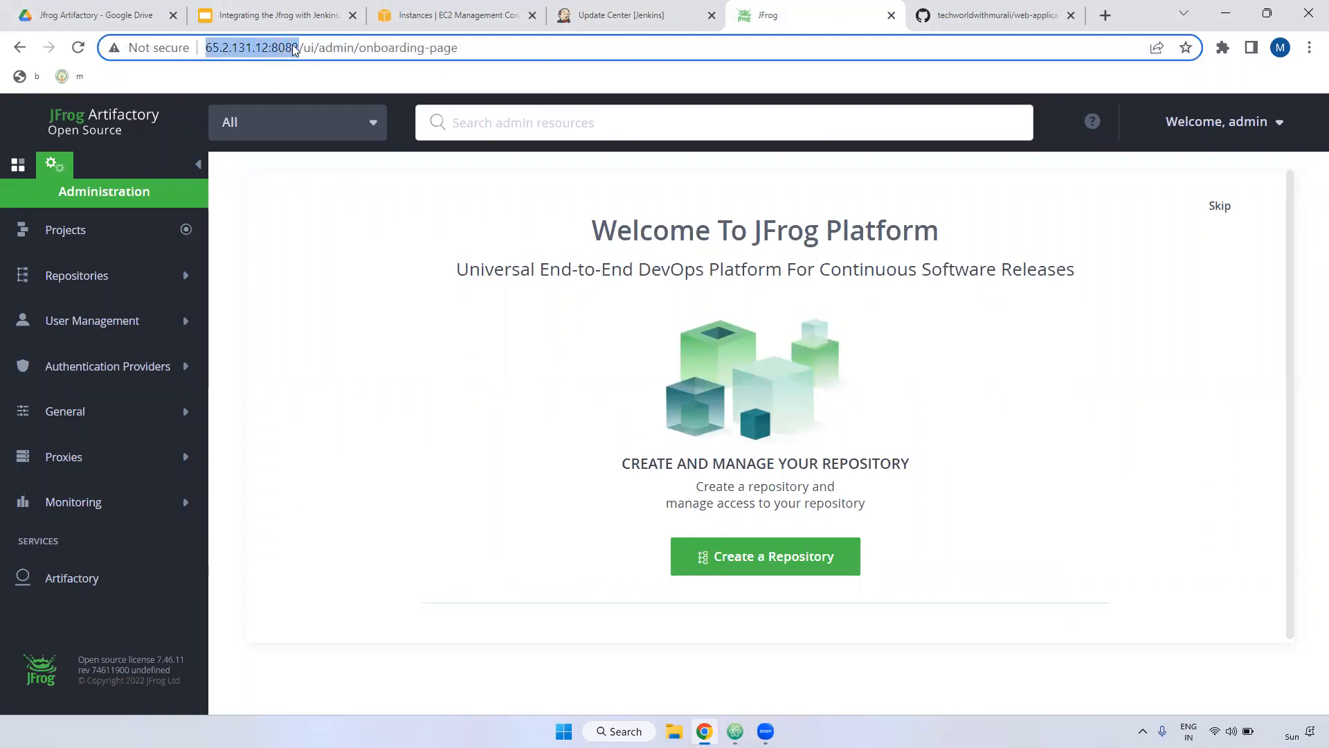
{"action": "left_click", "coordinate": [609, 13]}
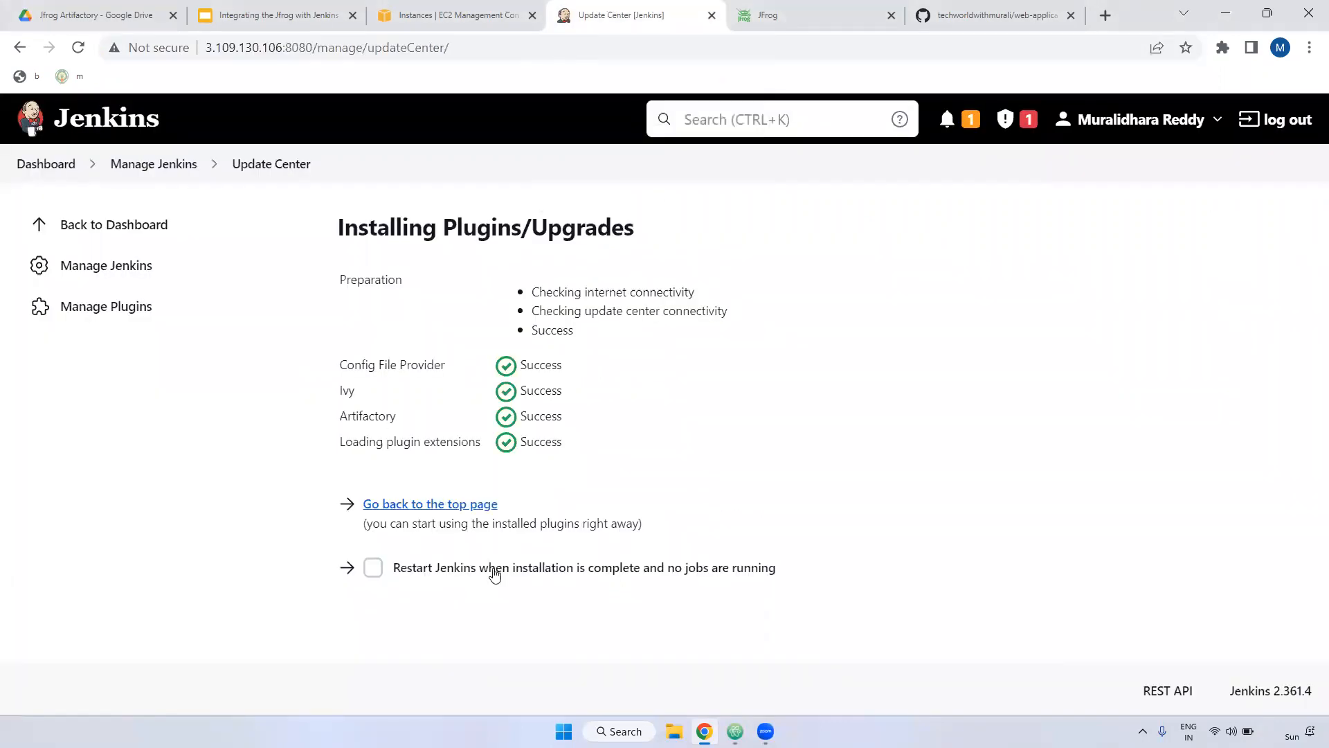
Step: Go to Manage Jenkins and open Configure System
{"action": "left_click", "coordinate": [151, 170]}
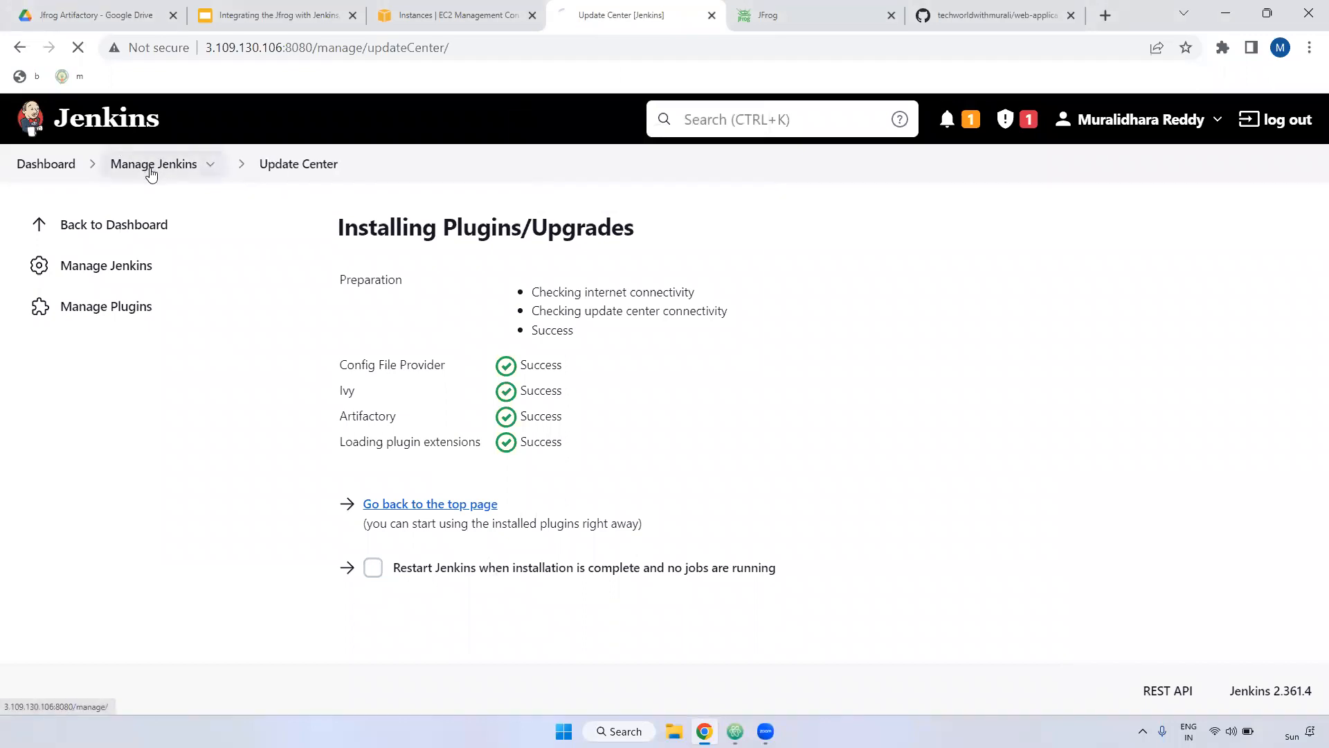
{"action": "scroll", "coordinate": [528, 362], "scroll_direction": "down", "scroll_amount": 3}
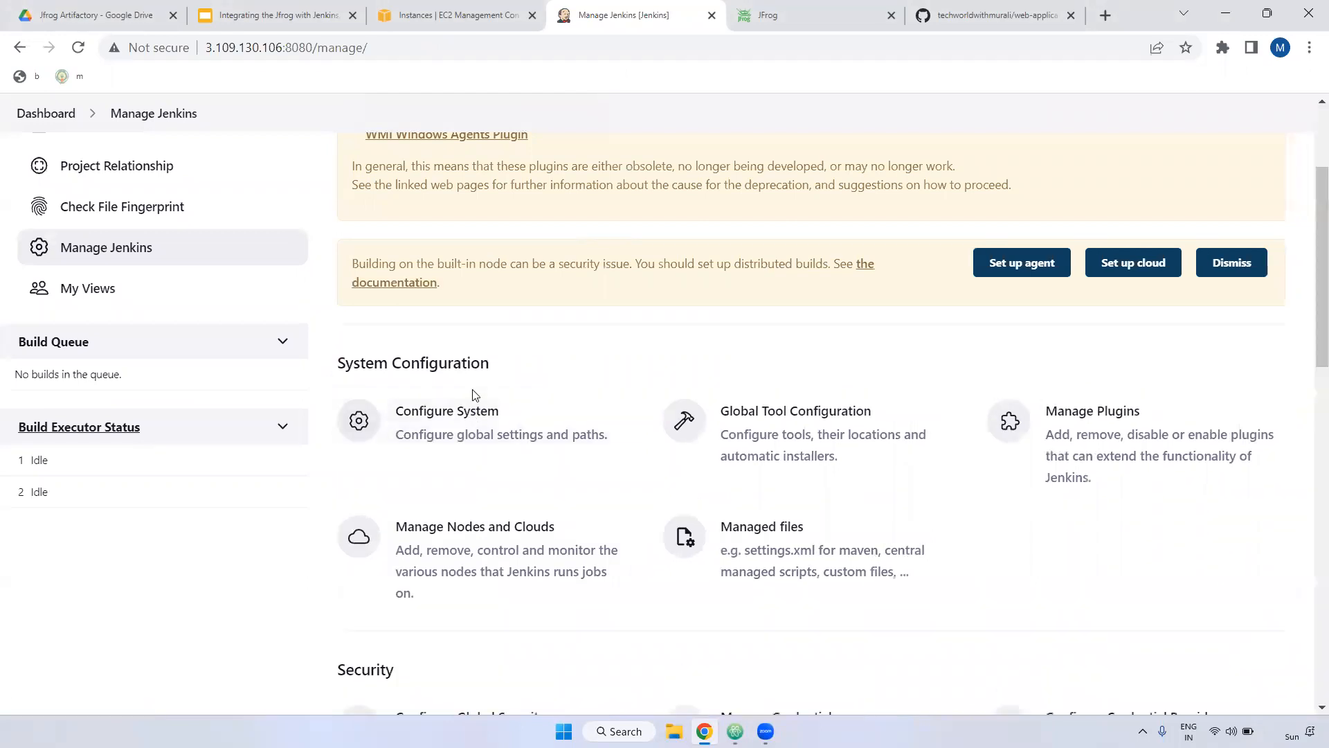
{"action": "left_click", "coordinate": [468, 430]}
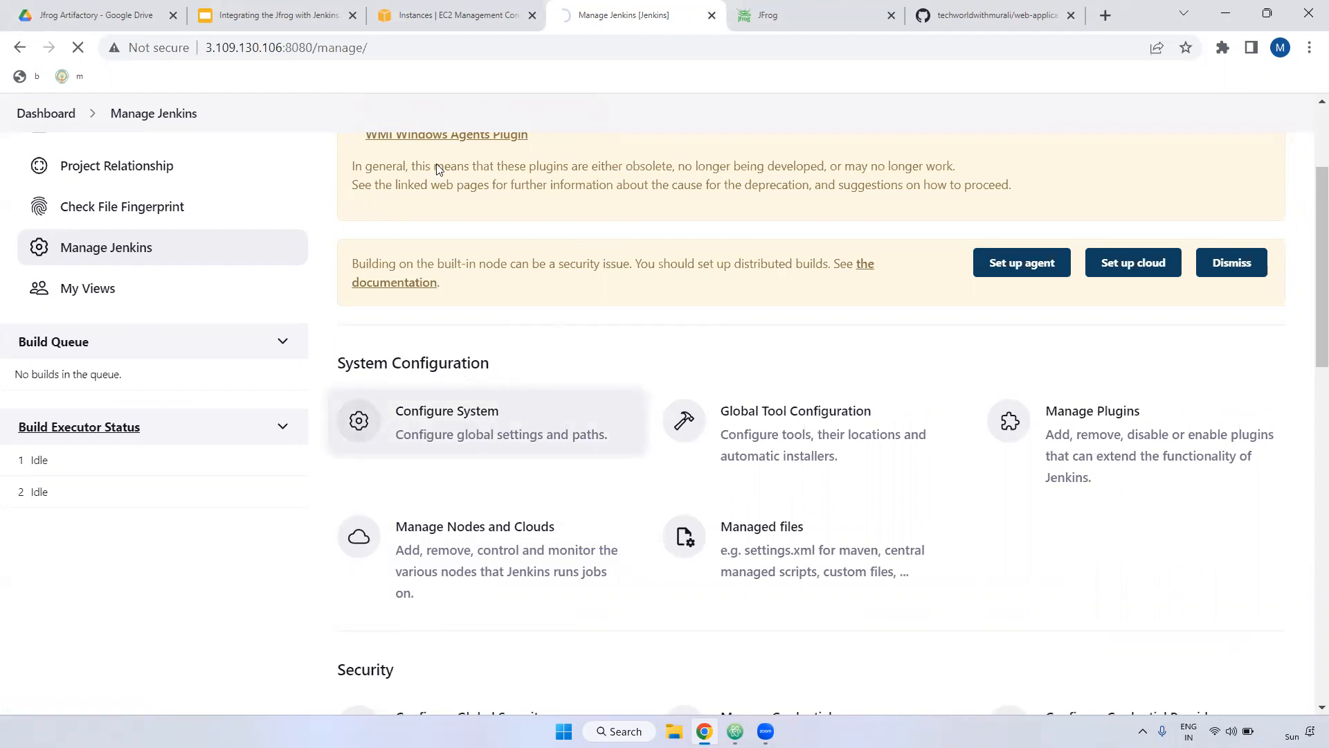
{"action": "scroll", "coordinate": [476, 339], "scroll_direction": "down", "scroll_amount": 1}
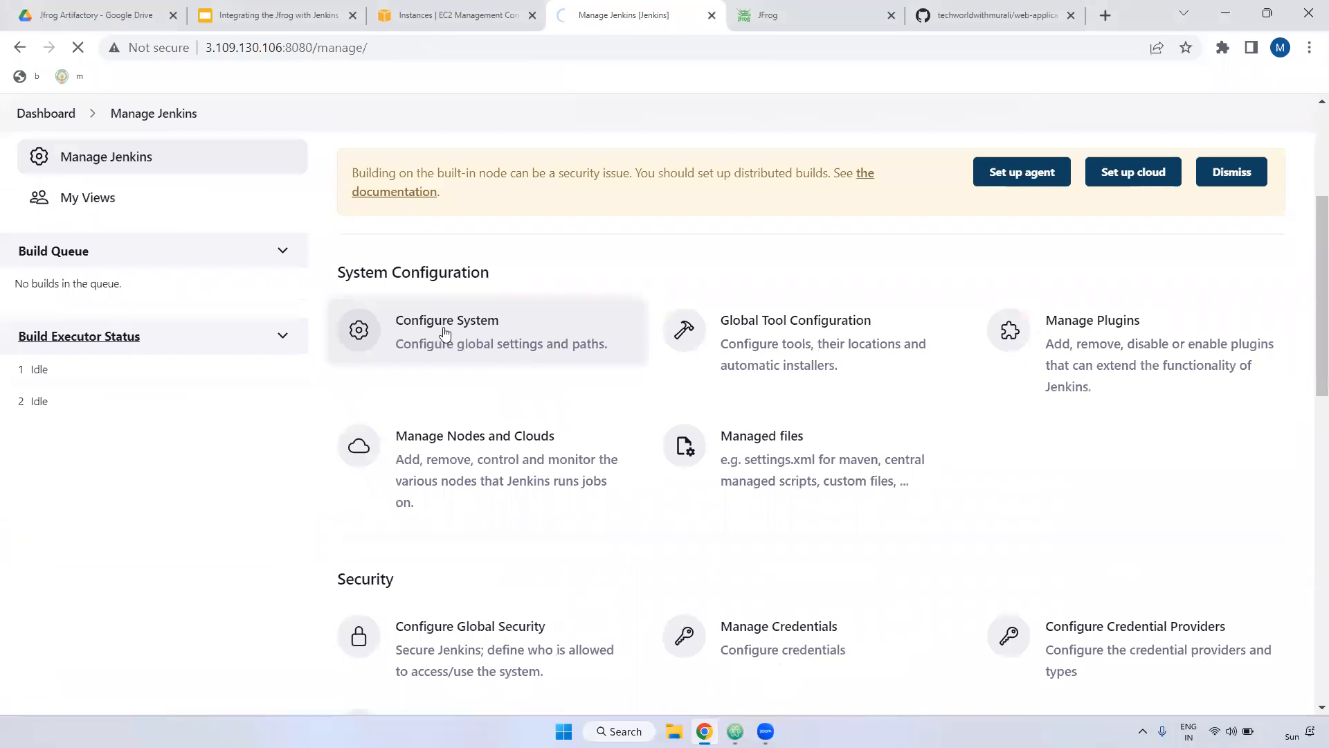
{"action": "left_click", "coordinate": [596, 333]}
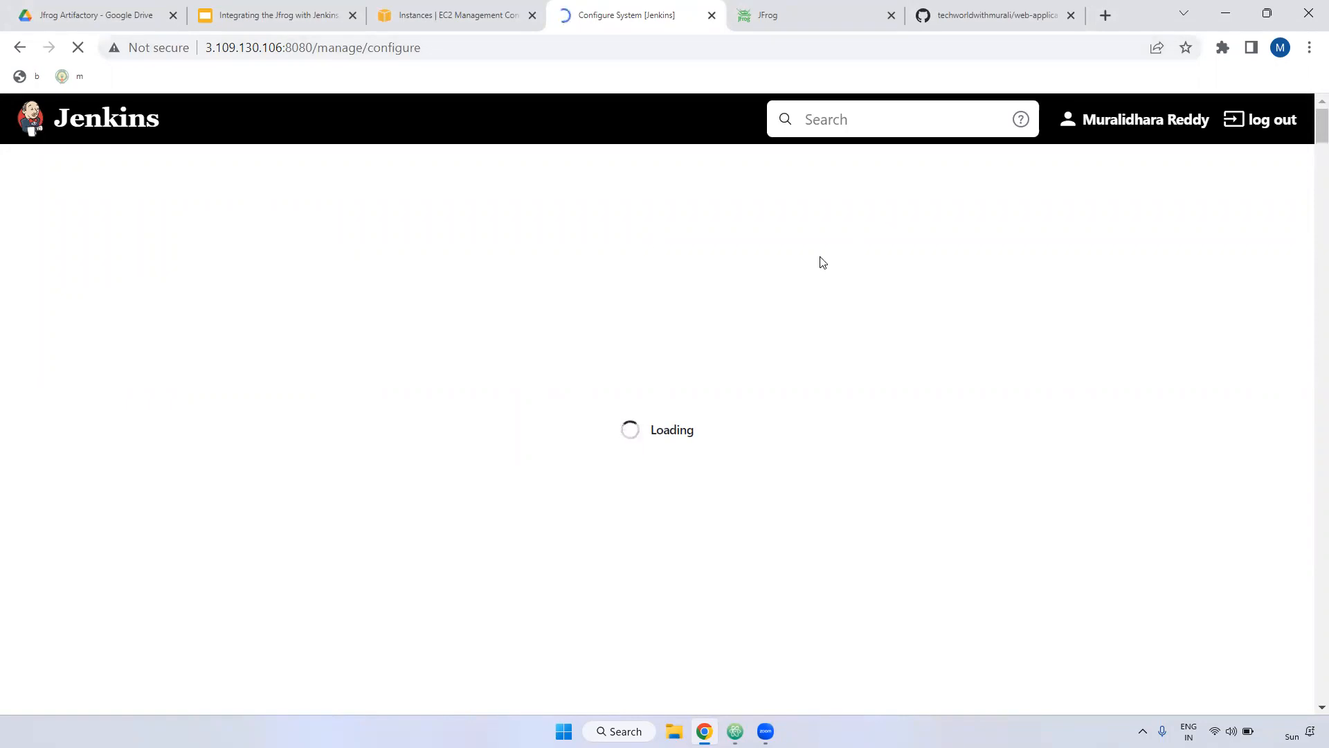
Step: Locate the JFrog section by searching the page for 'jfrog'
{"action": "scroll", "coordinate": [1308, 228], "scroll_direction": "down", "scroll_amount": 20}
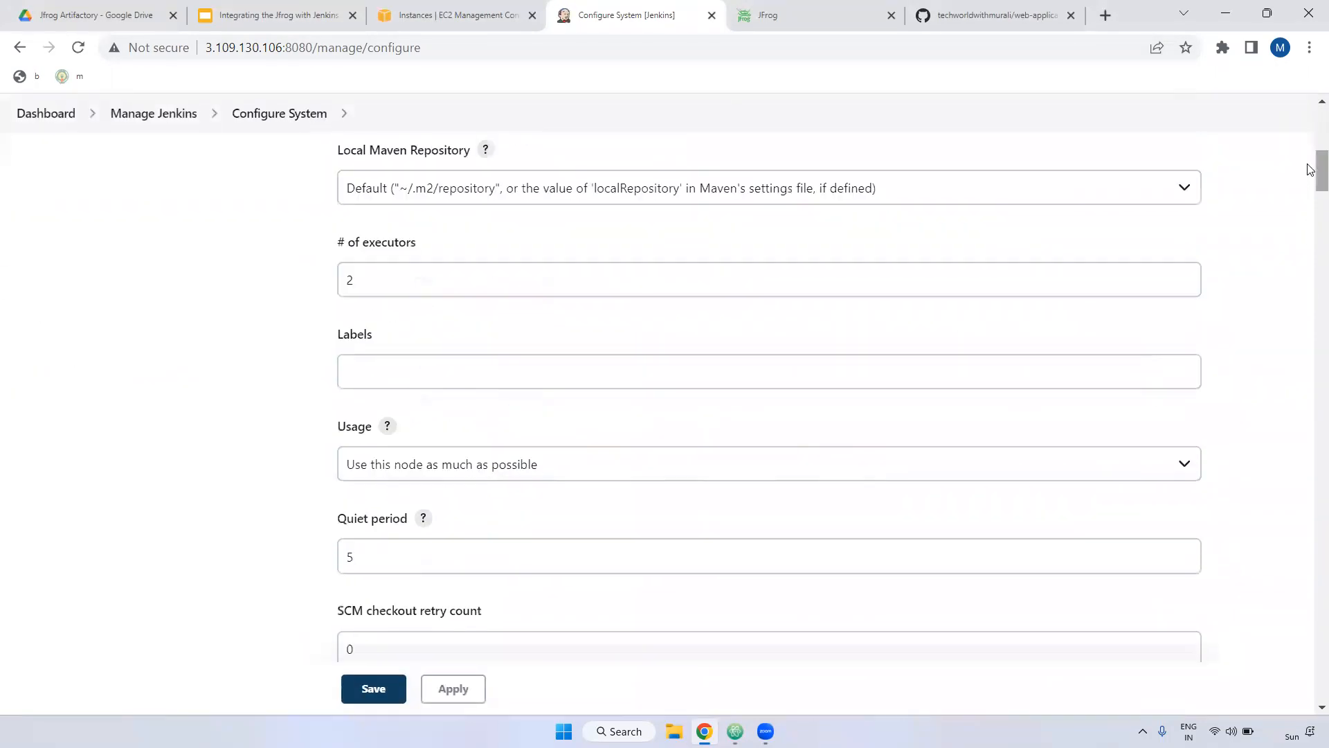
{"action": "scroll", "coordinate": [1291, 592], "scroll_direction": "down", "scroll_amount": 9}
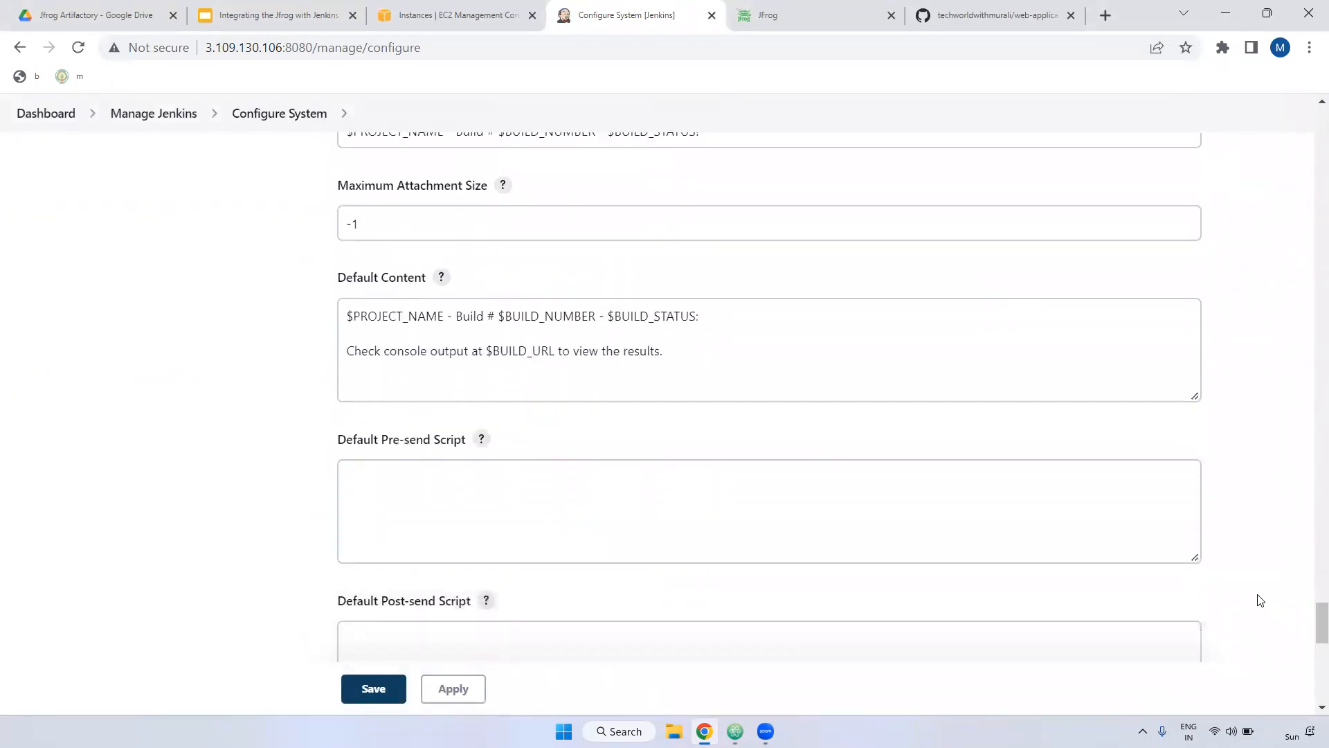
{"action": "key", "text": "ctrl+f"}
{"action": "type", "text": "jfro"}
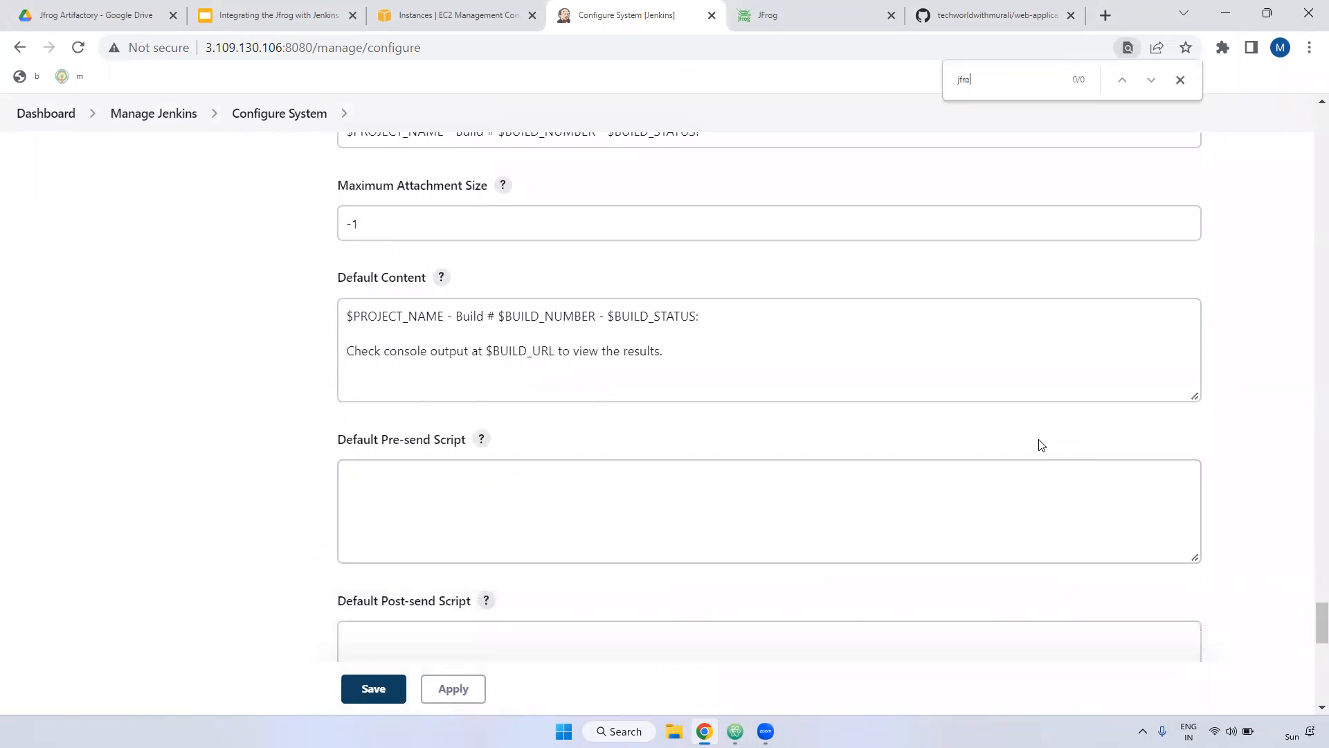
{"action": "type", "text": "g"}
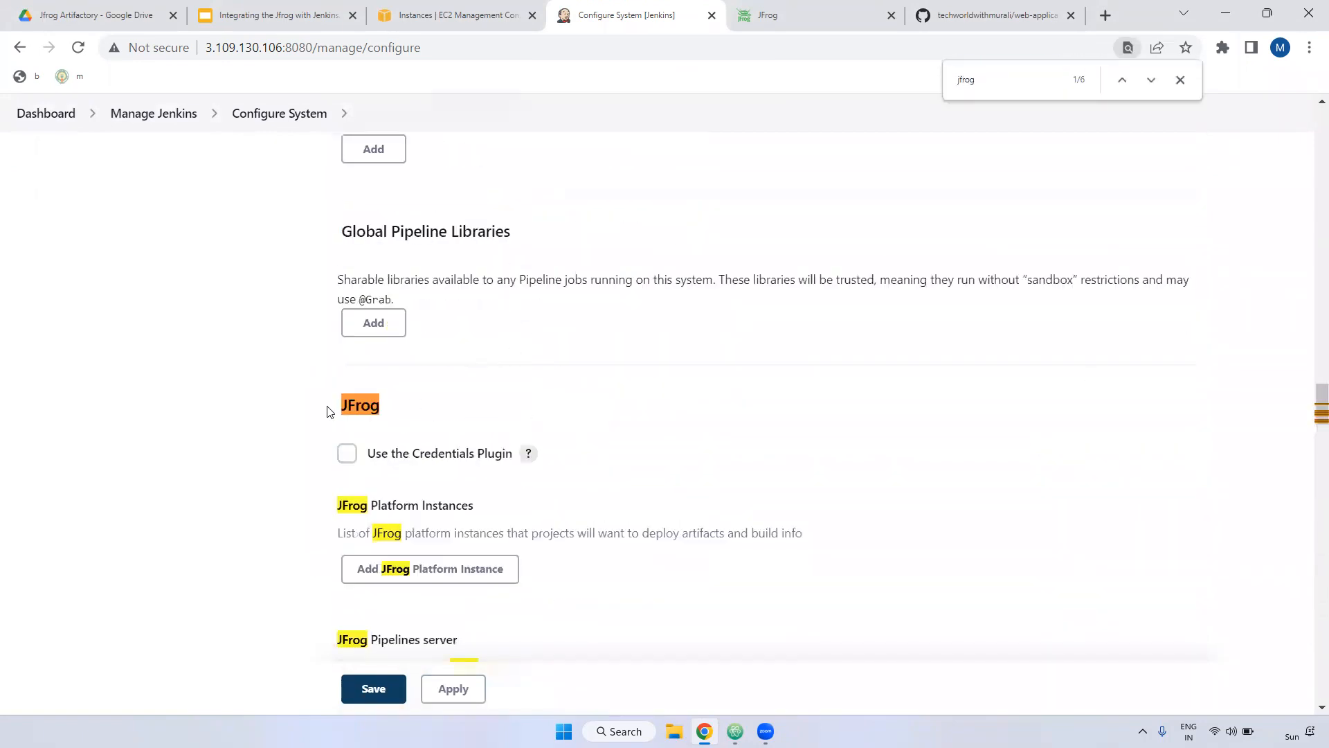
{"action": "left_click_drag", "start_coordinate": [328, 412], "coordinate": [436, 407]}
{"action": "scroll", "coordinate": [478, 404], "scroll_direction": "down", "scroll_amount": 3}
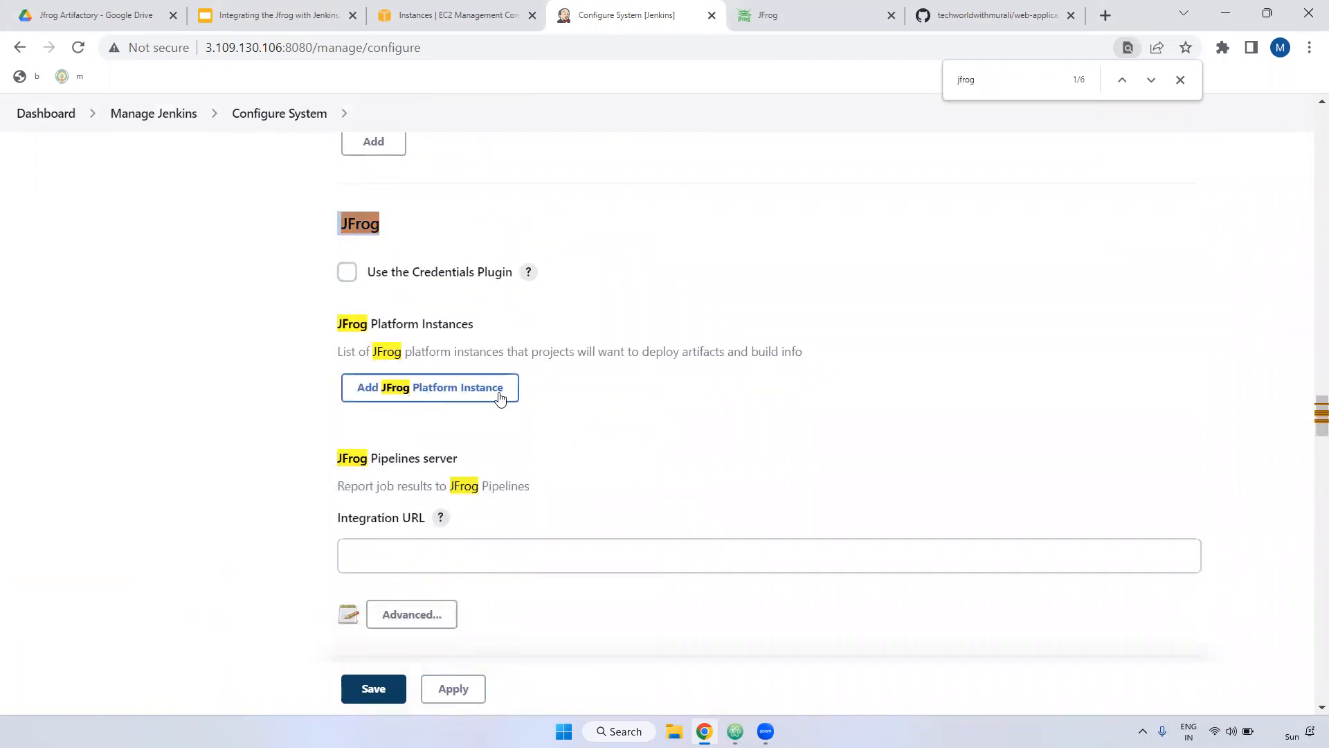
Step: Add a JFrog Platform instance with Instance ID Jforg
{"action": "left_click", "coordinate": [447, 398]}
{"action": "scroll", "coordinate": [469, 450], "scroll_direction": "down", "scroll_amount": 1}
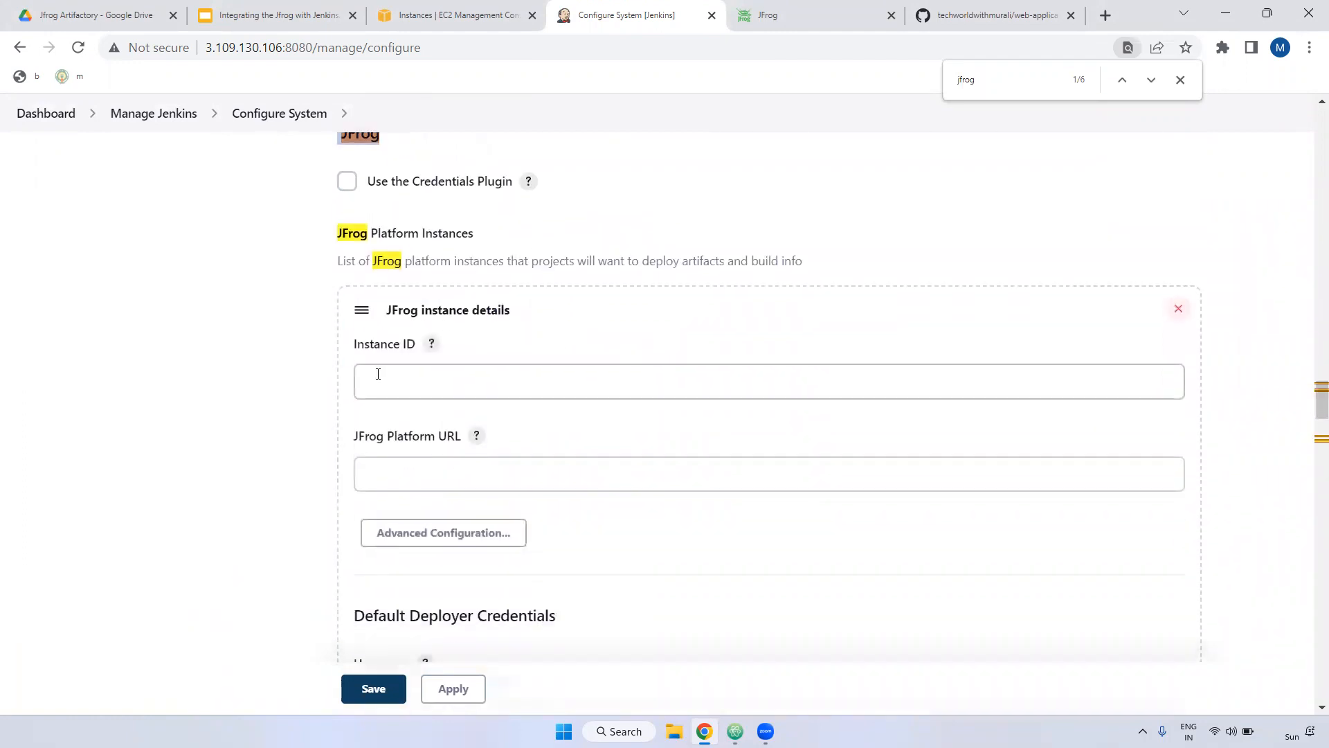
{"action": "left_click", "coordinate": [390, 395]}
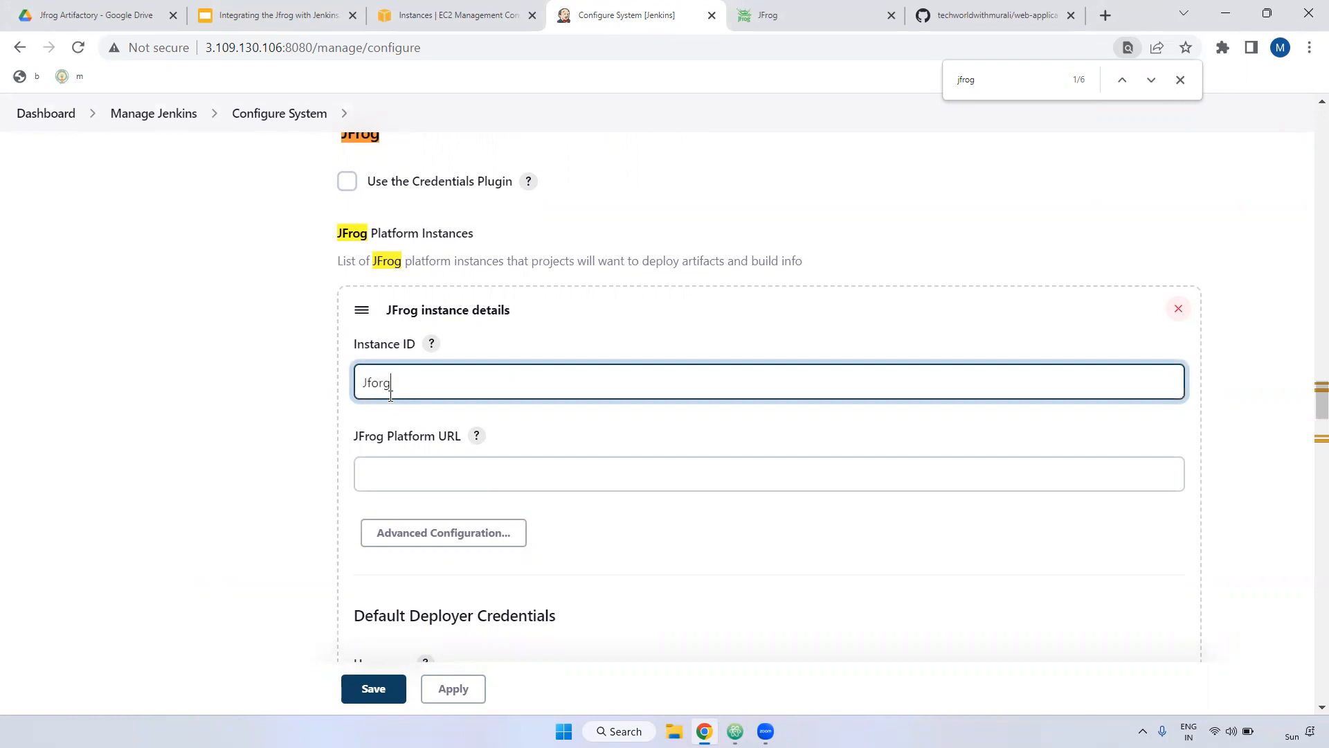
{"action": "scroll", "coordinate": [409, 416], "scroll_direction": "down", "scroll_amount": 2}
{"action": "left_click_drag", "start_coordinate": [365, 255], "coordinate": [465, 259]}
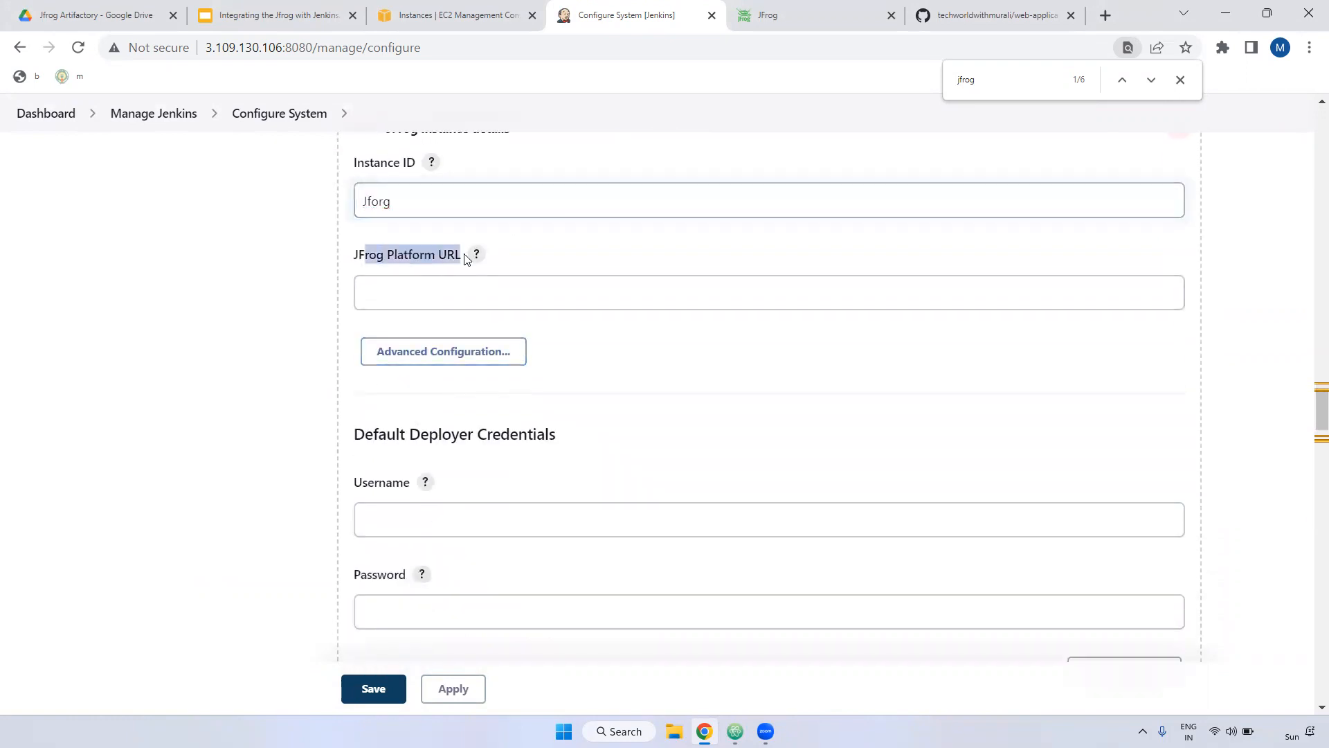
{"action": "left_click", "coordinate": [413, 289]}
{"action": "left_click", "coordinate": [803, 15]}
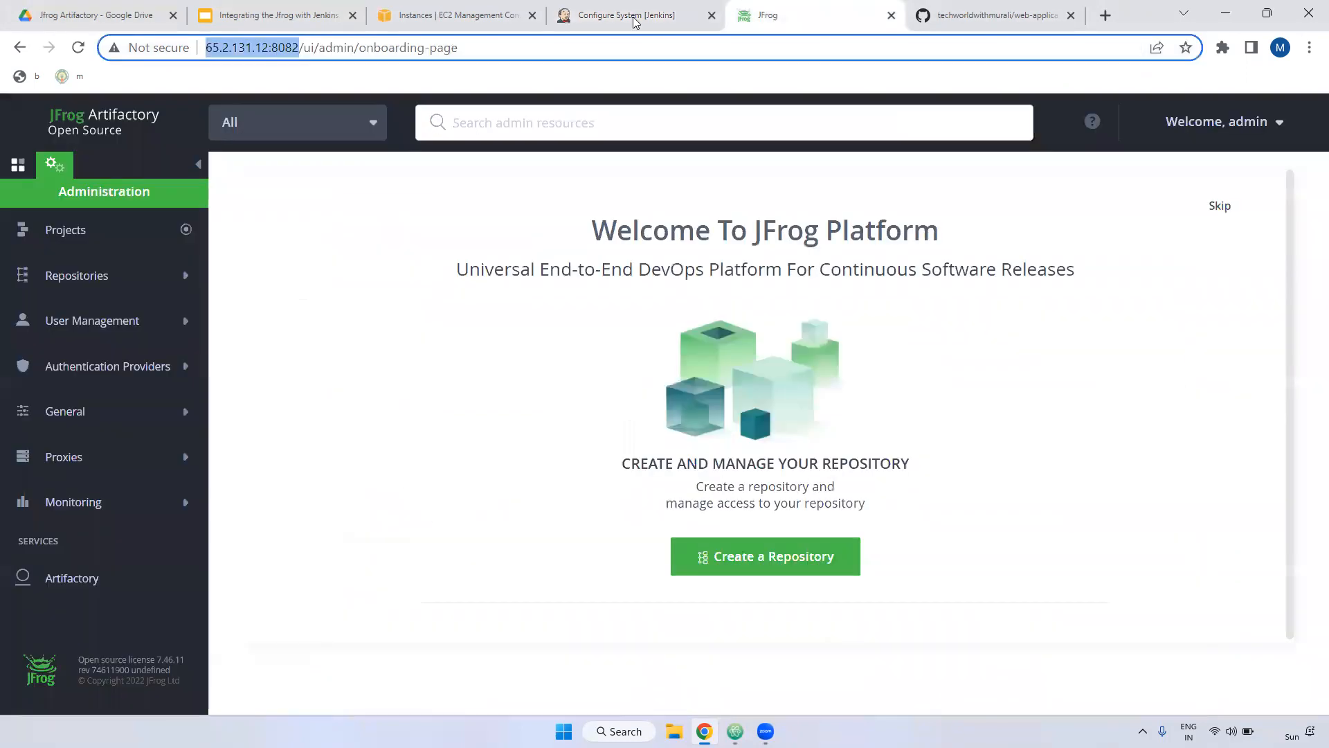
{"action": "left_click_drag", "start_coordinate": [302, 47], "coordinate": [205, 47]}
{"action": "key", "text": "ctrl+c"}
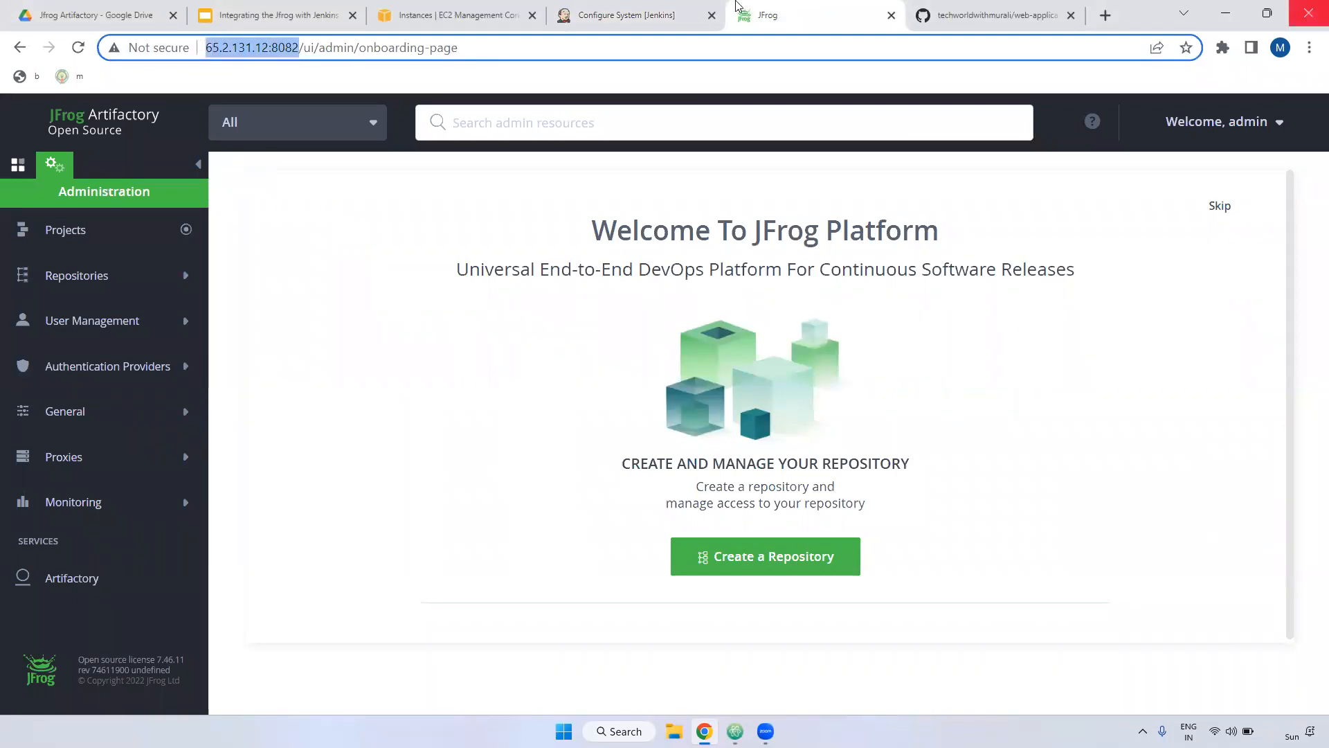
{"action": "left_click", "coordinate": [626, 15]}
{"action": "key", "text": "ctrl+v"}
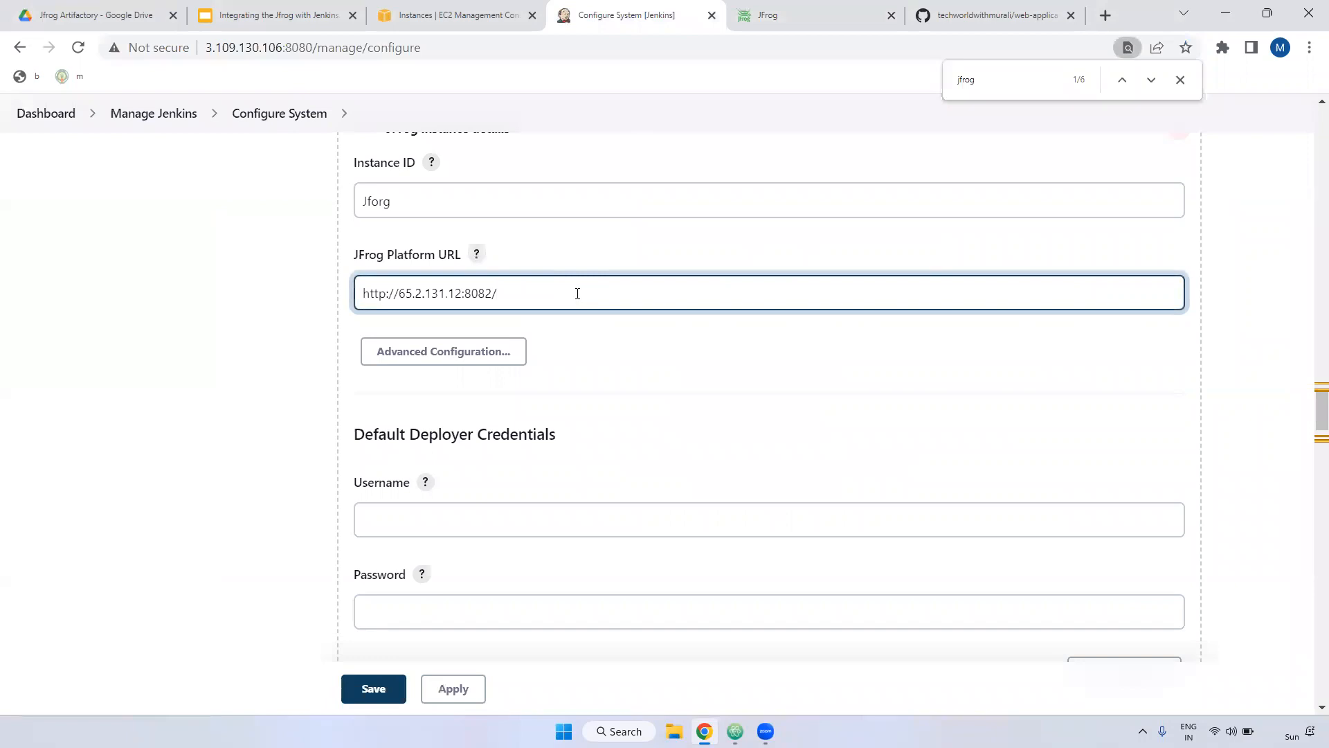
{"action": "left_click", "coordinate": [481, 354]}
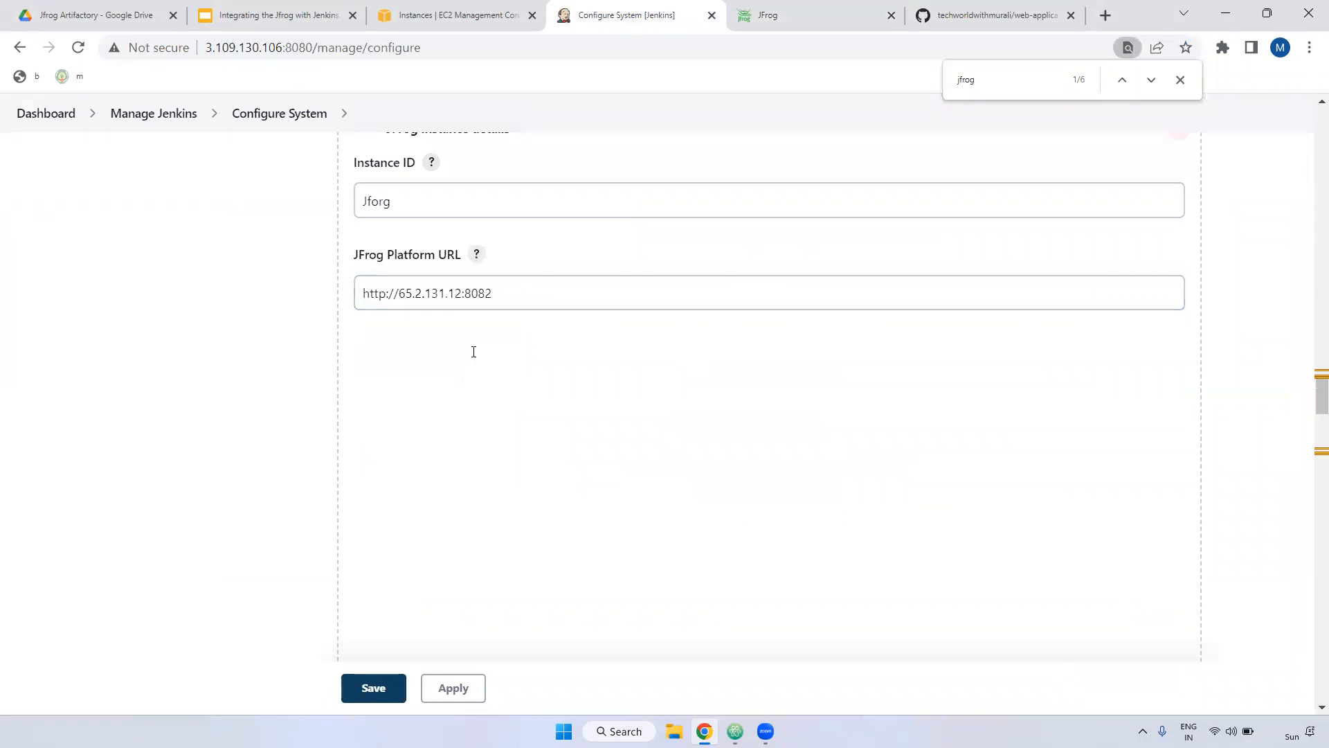
{"action": "scroll", "coordinate": [519, 402], "scroll_direction": "down", "scroll_amount": 1}
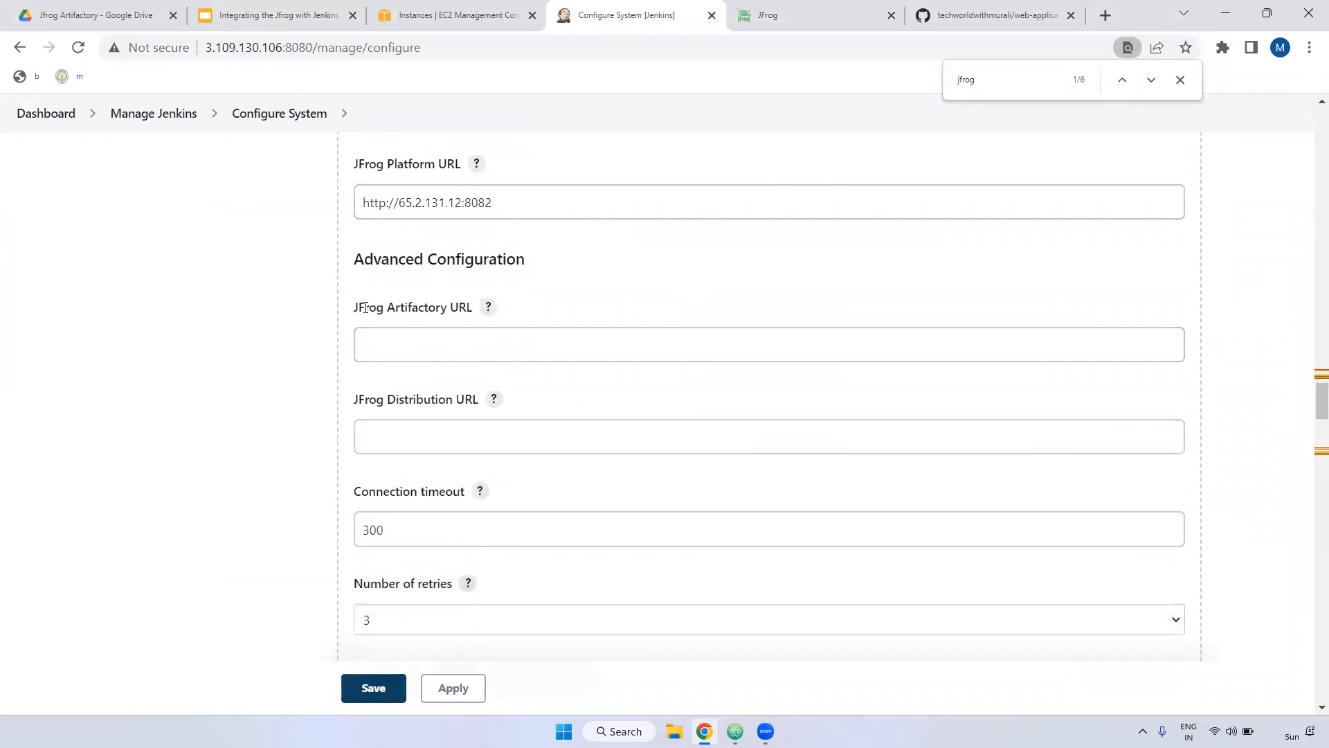
{"action": "left_click_drag", "start_coordinate": [358, 308], "coordinate": [461, 307]}
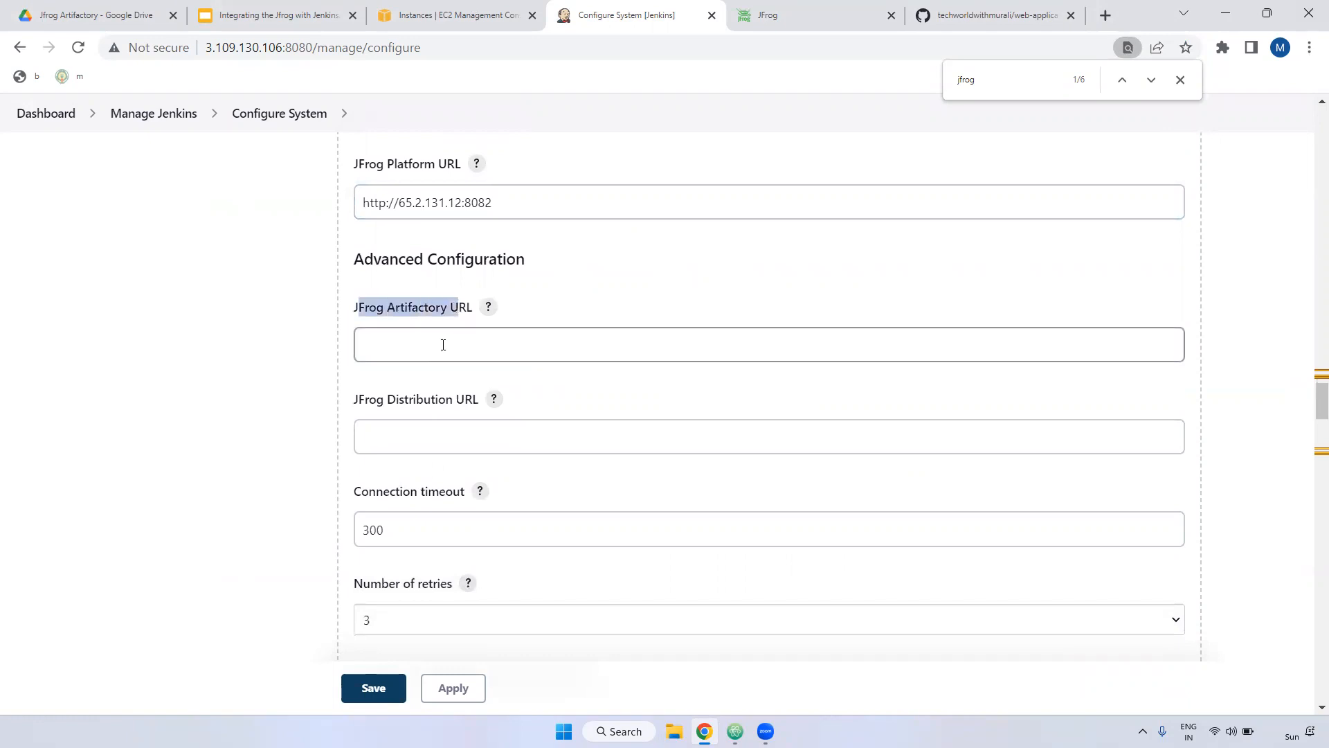
{"action": "left_click", "coordinate": [444, 345]}
{"action": "key", "text": "ctrl+v"}
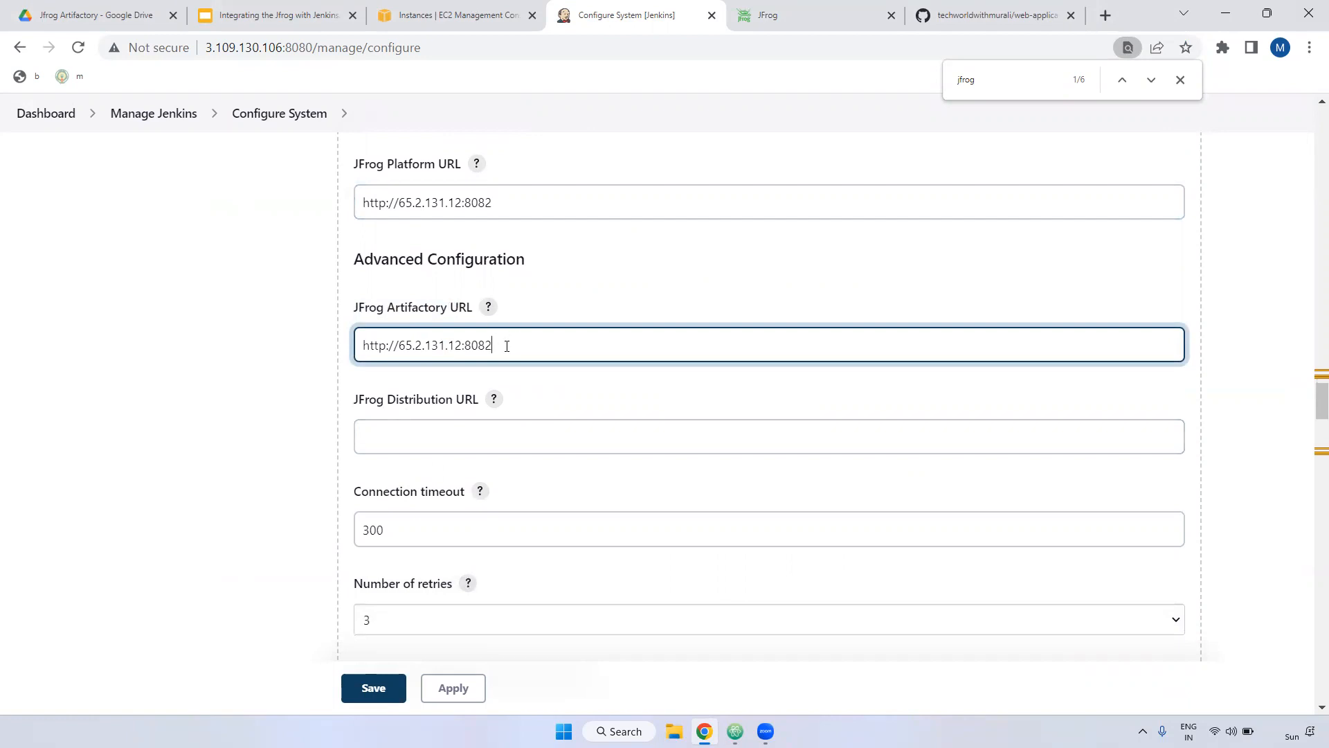
{"action": "type", "text": "artifactory"}
{"action": "left_click", "coordinate": [400, 430]}
{"action": "key", "text": "ctrl+v"}
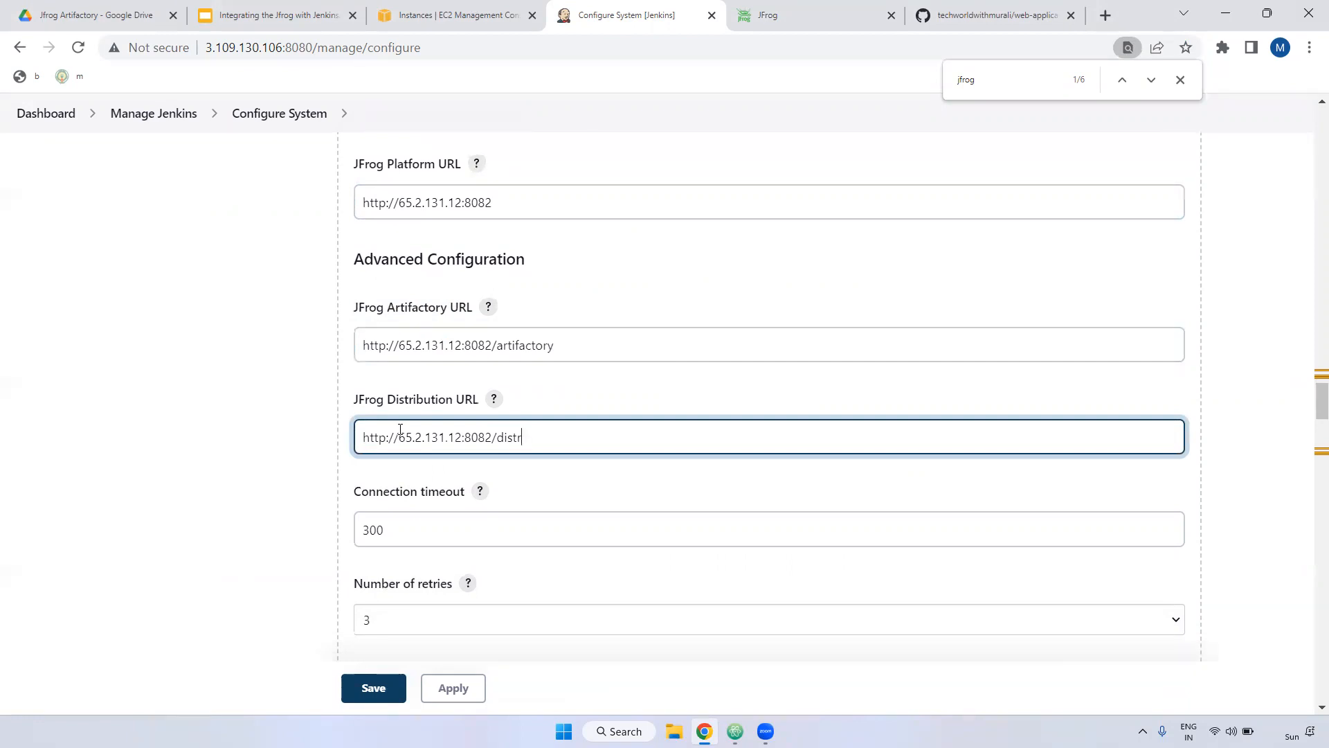
{"action": "type", "text": "distribution"}
Step: Review the connection timeout and deployer Username settings further down the JFrog section
{"action": "scroll", "coordinate": [532, 477], "scroll_direction": "down", "scroll_amount": 1}
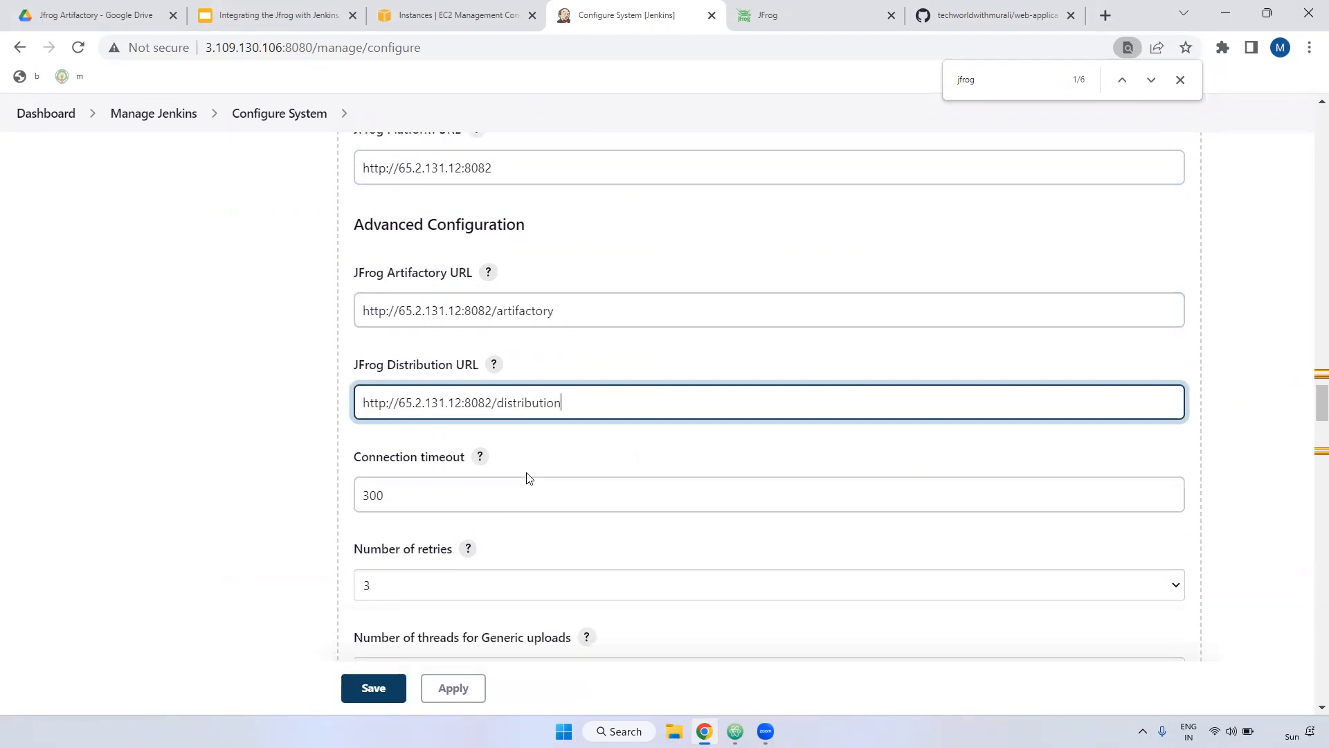
{"action": "left_click", "coordinate": [420, 443]}
{"action": "scroll", "coordinate": [403, 447], "scroll_direction": "down", "scroll_amount": 1}
{"action": "scroll", "coordinate": [415, 461], "scroll_direction": "up", "scroll_amount": 1}
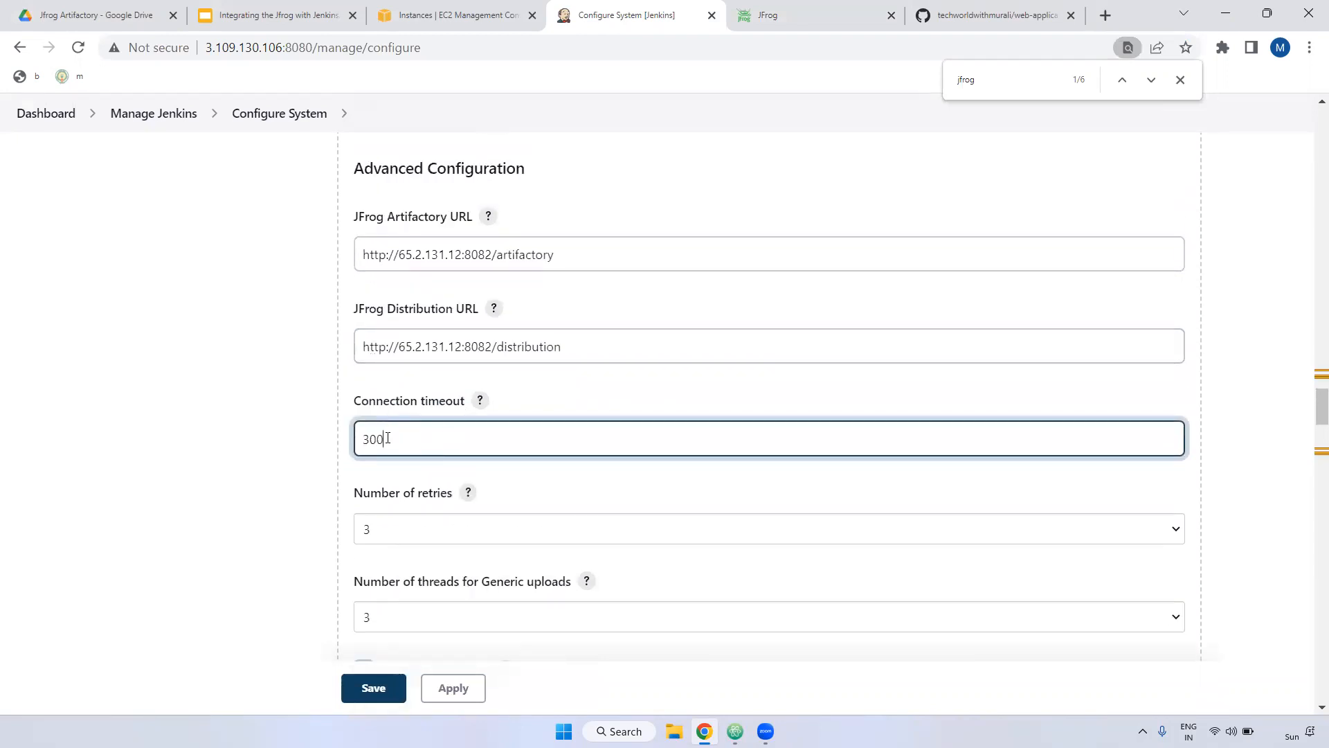
{"action": "left_click_drag", "start_coordinate": [409, 439], "coordinate": [300, 445]}
{"action": "scroll", "coordinate": [325, 367], "scroll_direction": "down", "scroll_amount": 2}
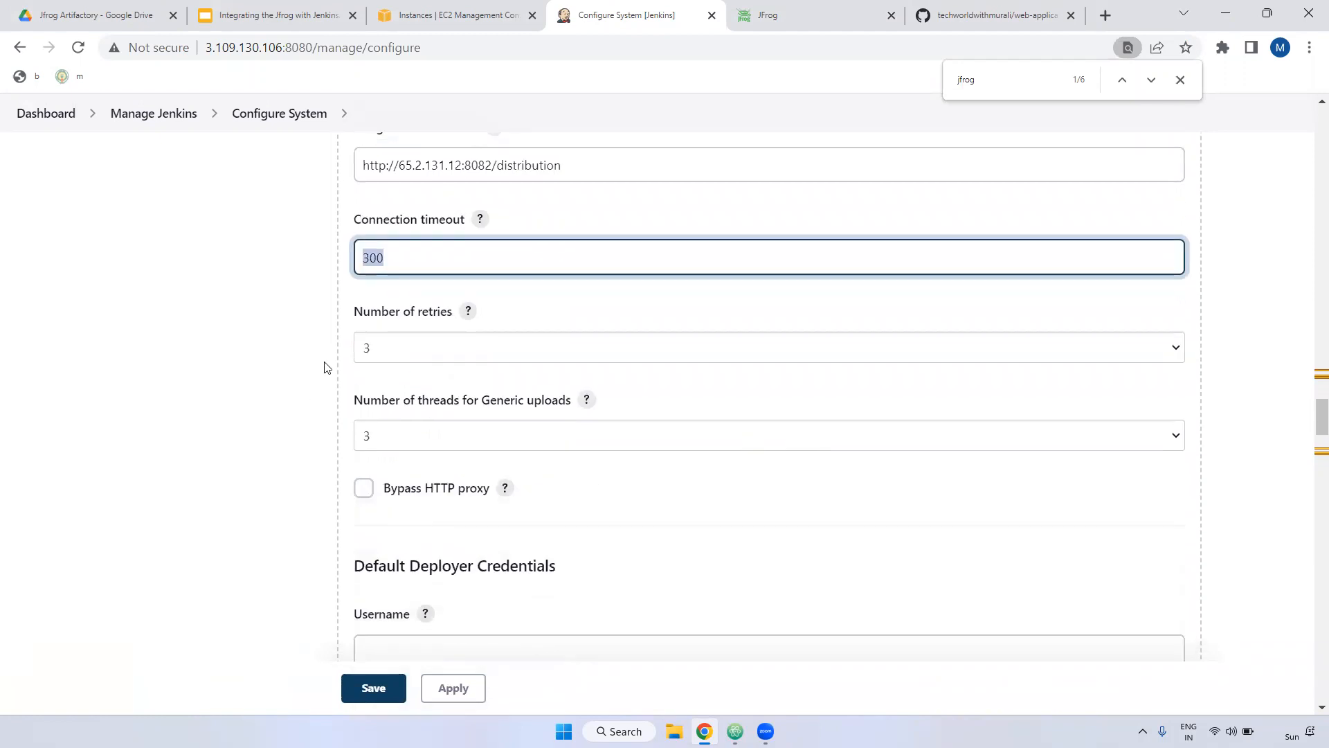
{"action": "left_click_drag", "start_coordinate": [355, 308], "coordinate": [484, 309]}
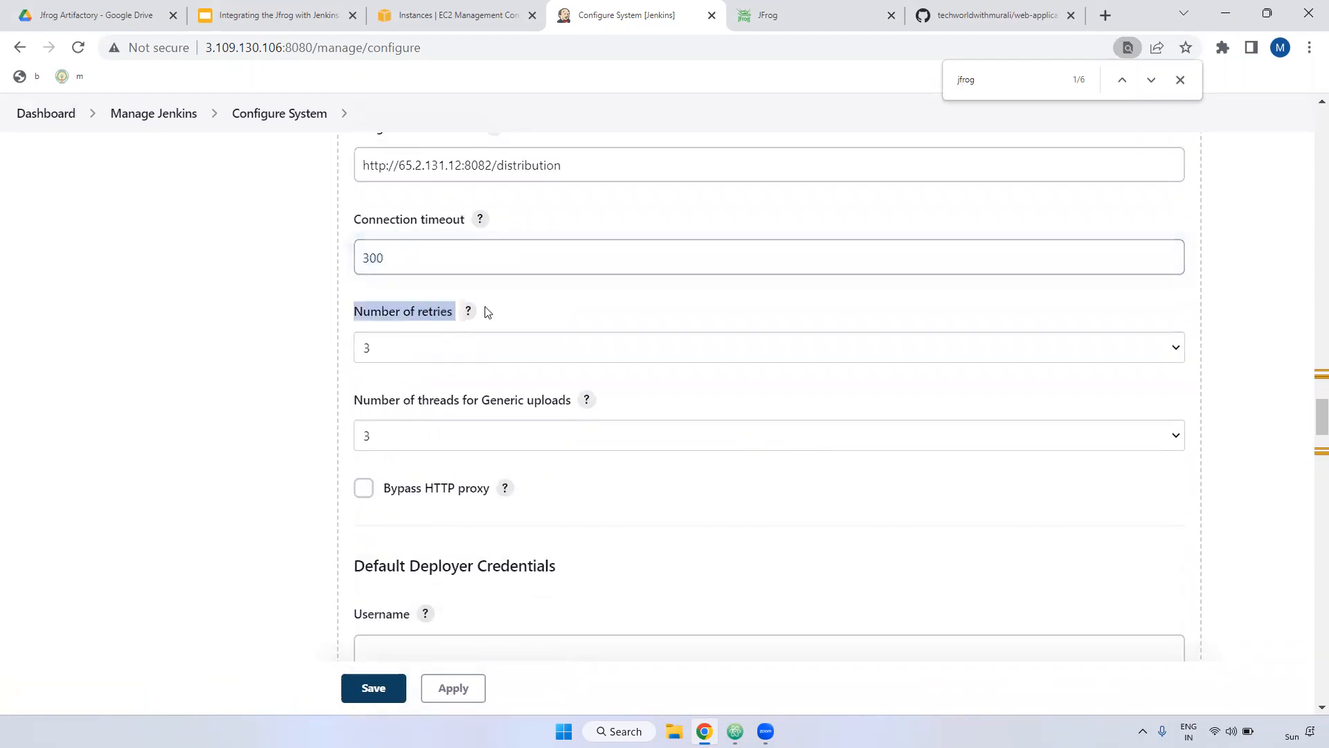
{"action": "scroll", "coordinate": [573, 395], "scroll_direction": "down", "scroll_amount": 2}
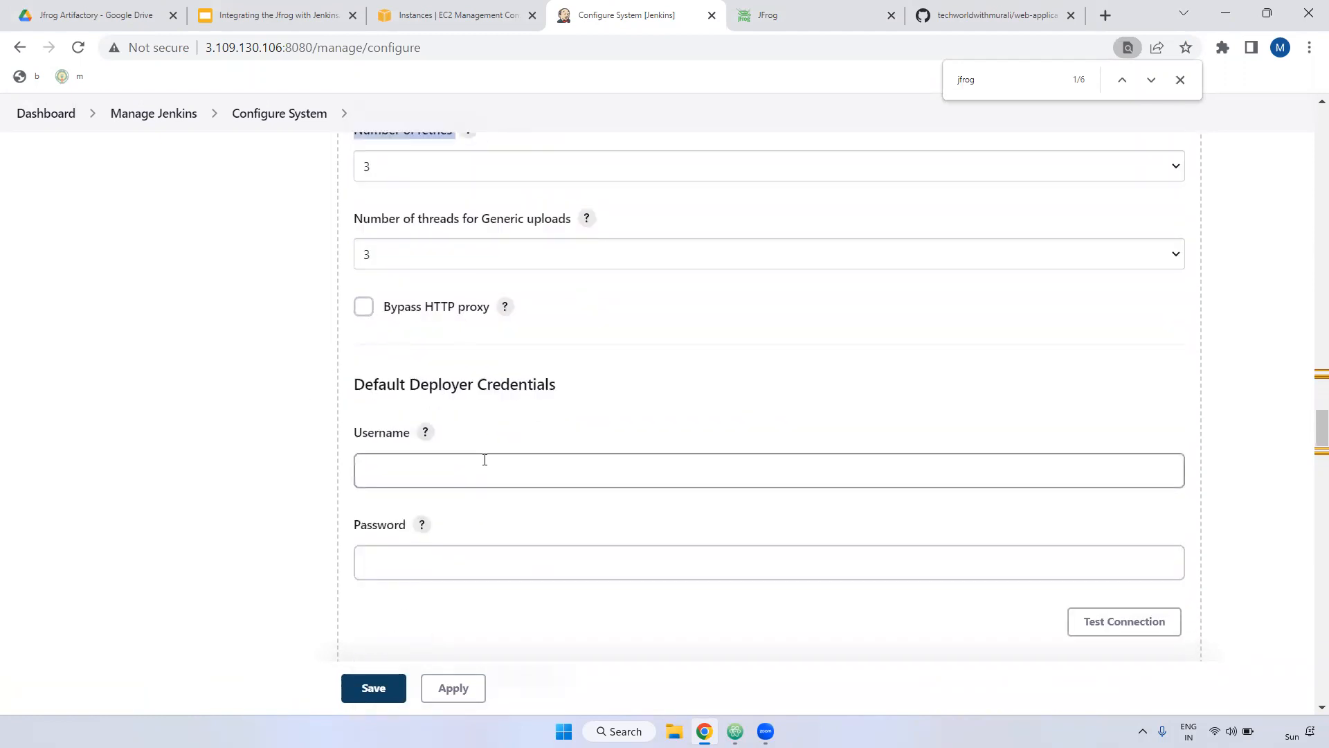
{"action": "scroll", "coordinate": [484, 460], "scroll_direction": "down", "scroll_amount": 2}
{"action": "left_click_drag", "start_coordinate": [358, 253], "coordinate": [412, 258]}
Step: Enter the deployer username and password under Default Deployer Credentials
{"action": "left_click", "coordinate": [416, 288]}
{"action": "left_click", "coordinate": [423, 389]}
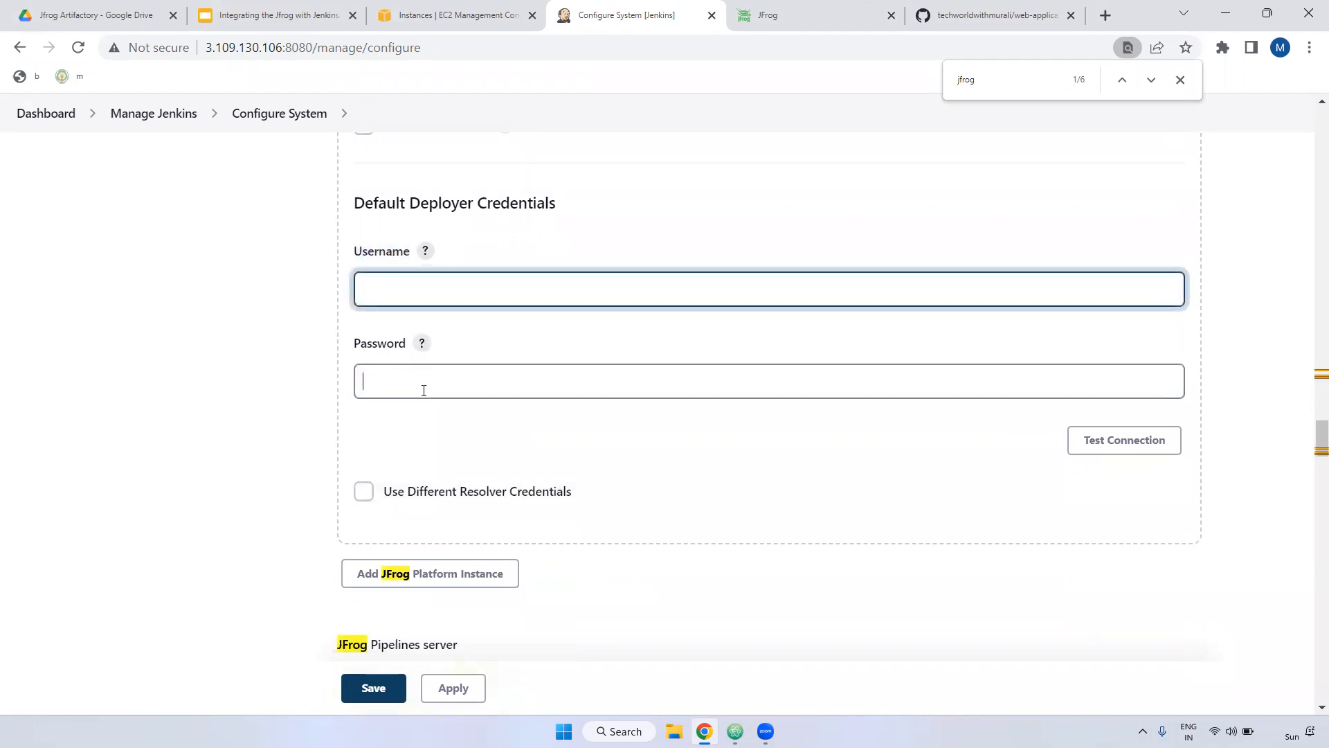
{"action": "left_click", "coordinate": [828, 12]}
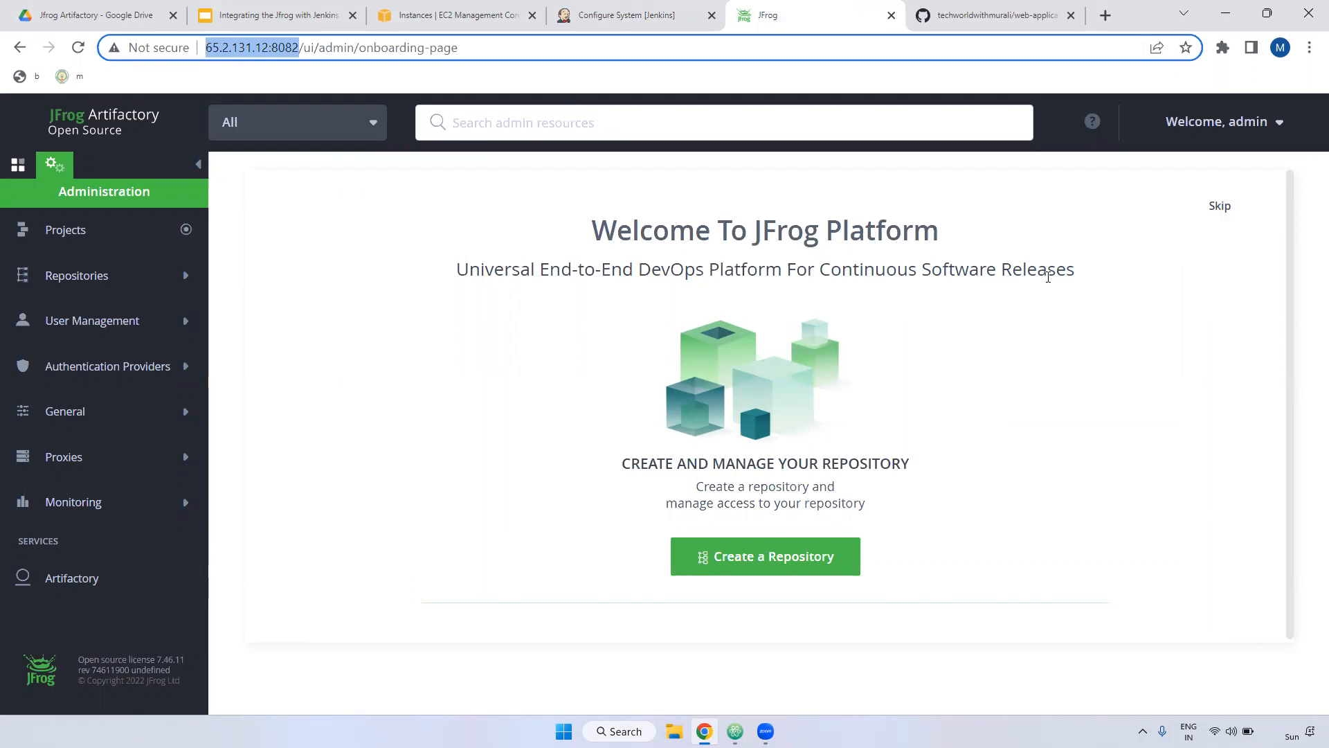
{"action": "left_click", "coordinate": [619, 14]}
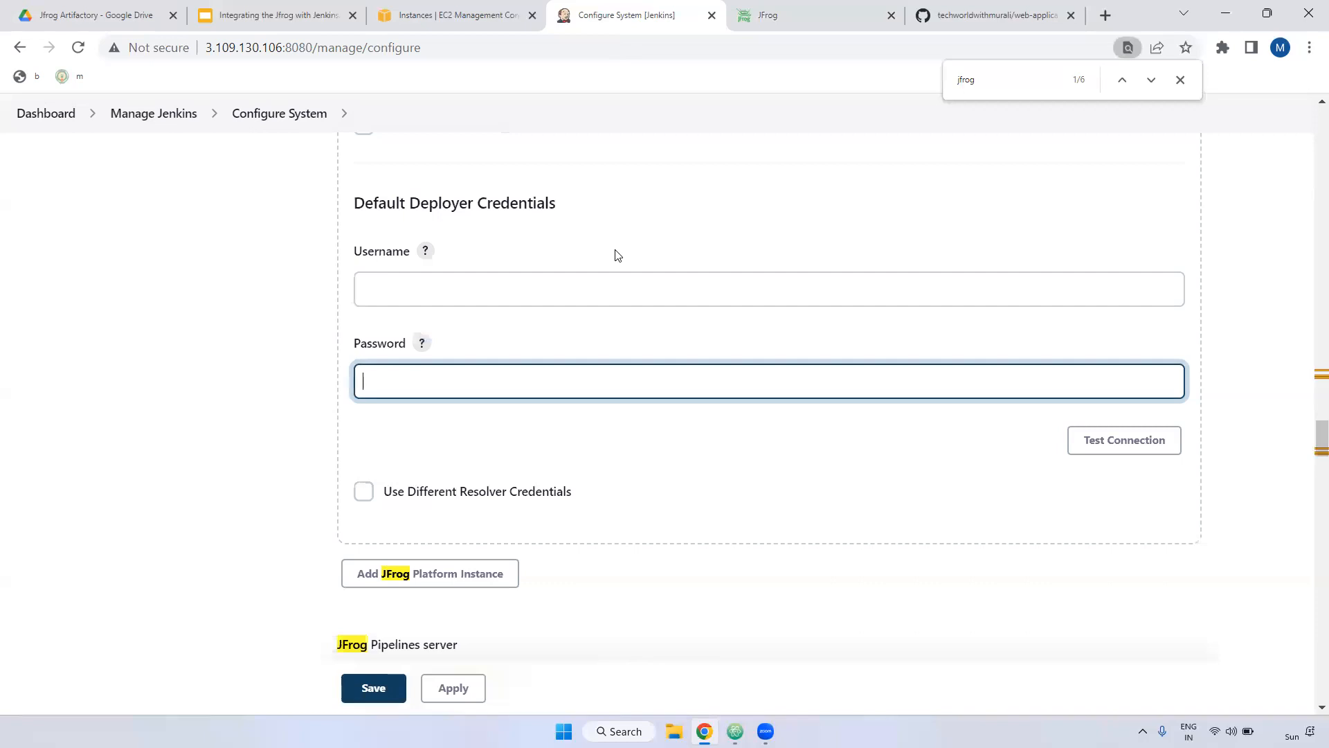
{"action": "left_click", "coordinate": [451, 289]}
{"action": "type", "text": "admin"}
{"action": "left_click", "coordinate": [395, 372]}
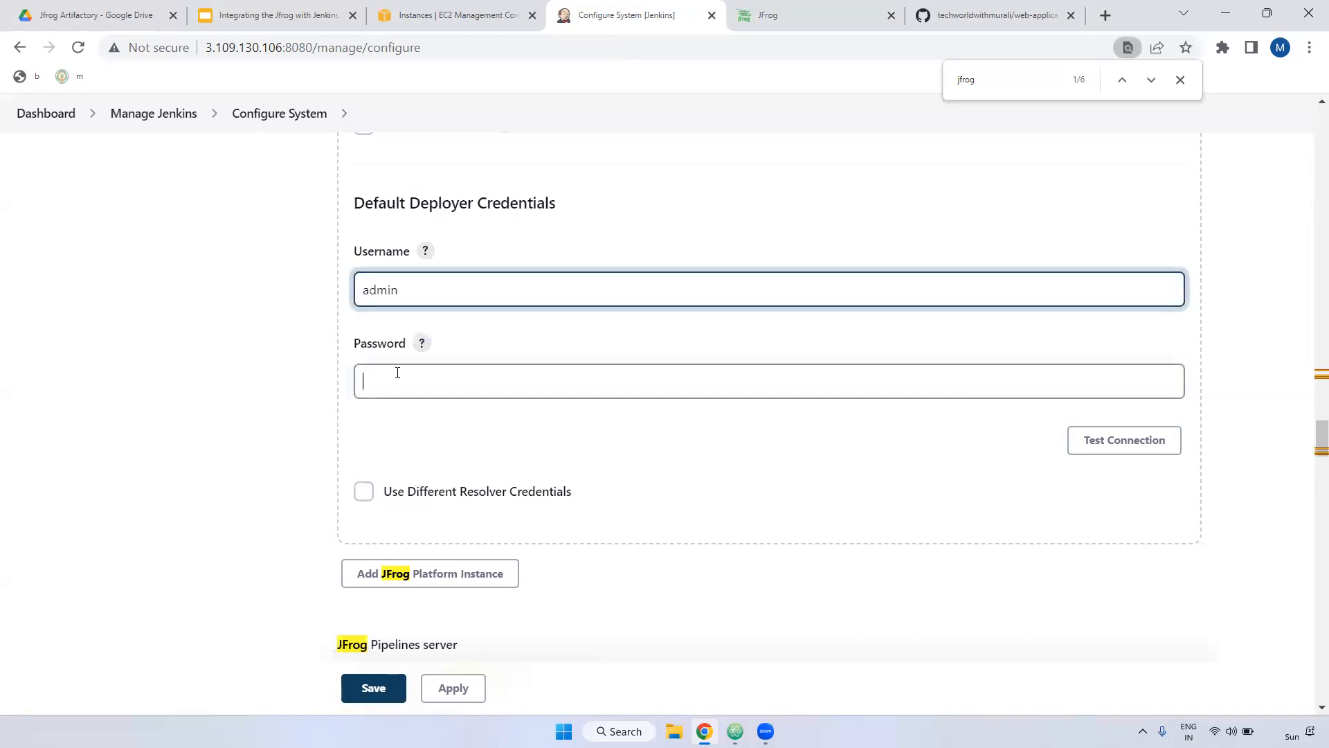
{"action": "type", "text": "pa"}
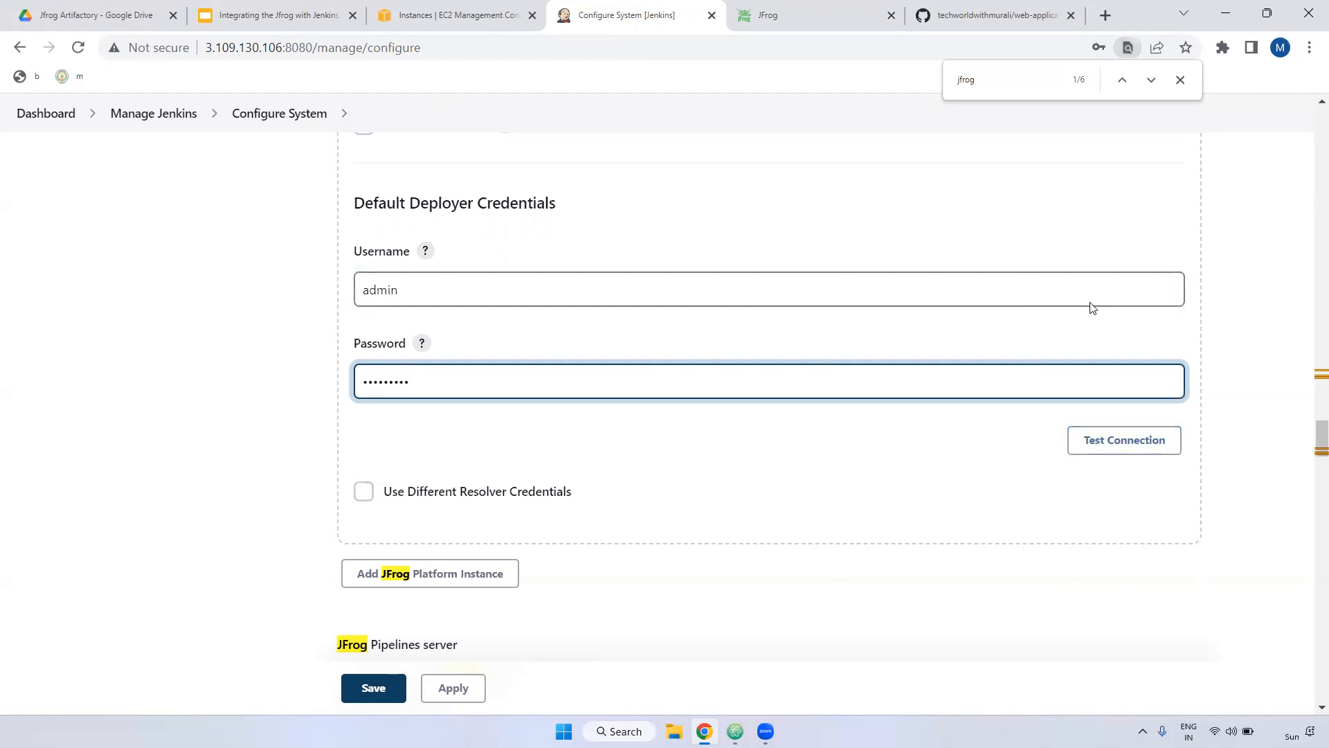
Step: Test the connection (Artifactory 7.46.11 found, distribution not found), then apply and save
{"action": "left_click", "coordinate": [1113, 440]}
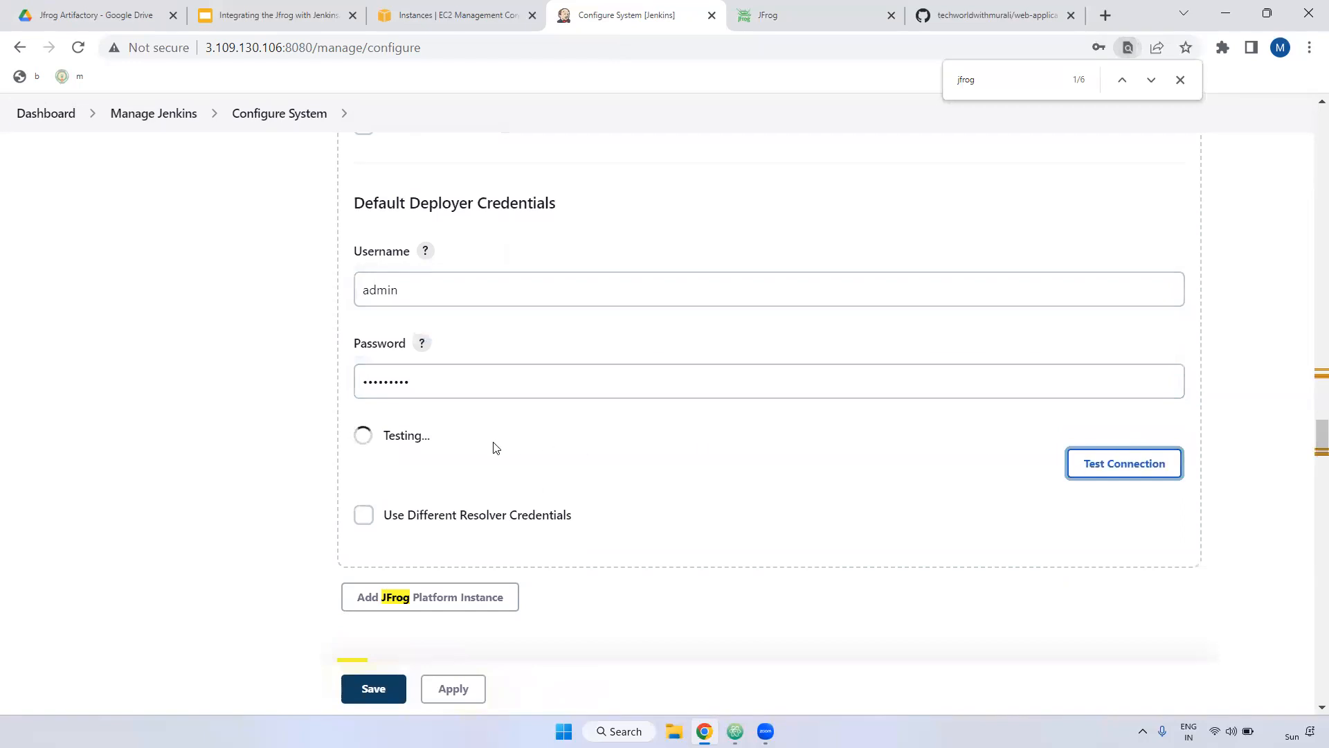
{"action": "left_click_drag", "start_coordinate": [354, 436], "coordinate": [723, 436]}
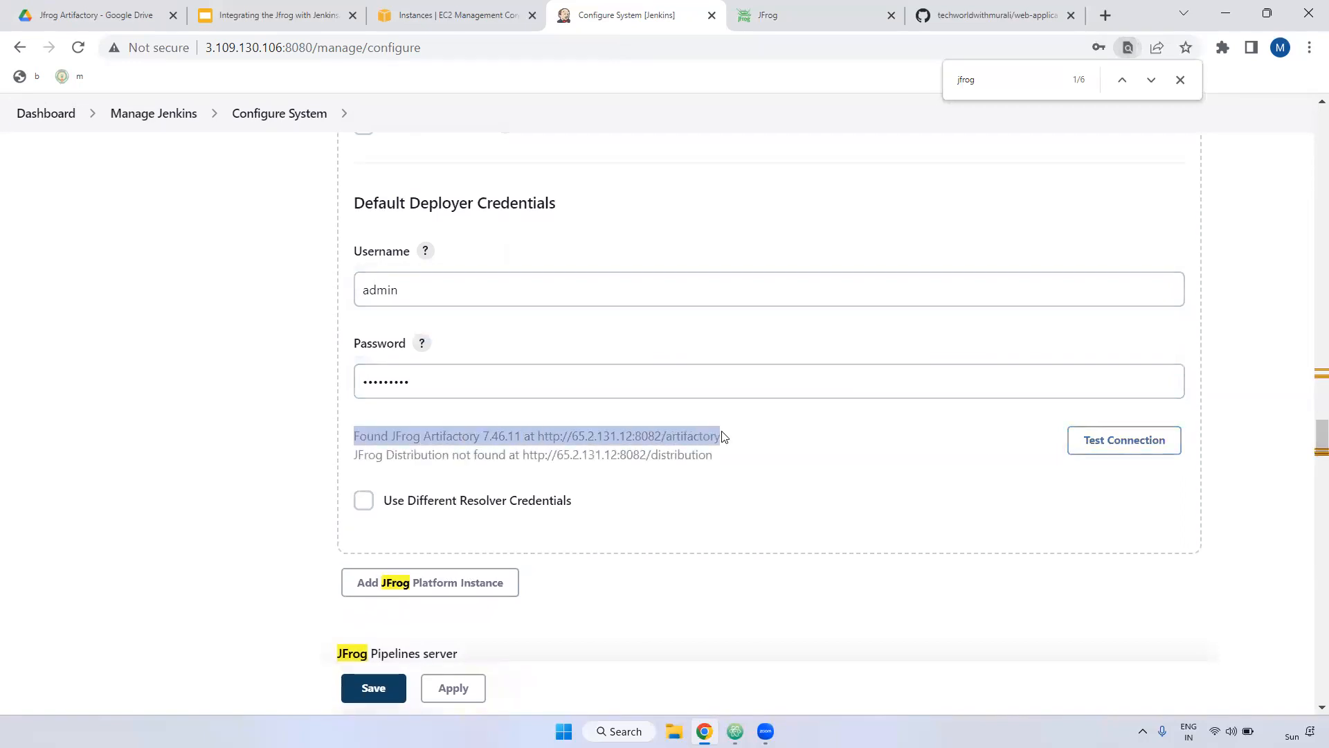
{"action": "left_click_drag", "start_coordinate": [389, 455], "coordinate": [712, 455]}
{"action": "left_click", "coordinate": [514, 456]}
{"action": "double_click", "coordinate": [673, 455]}
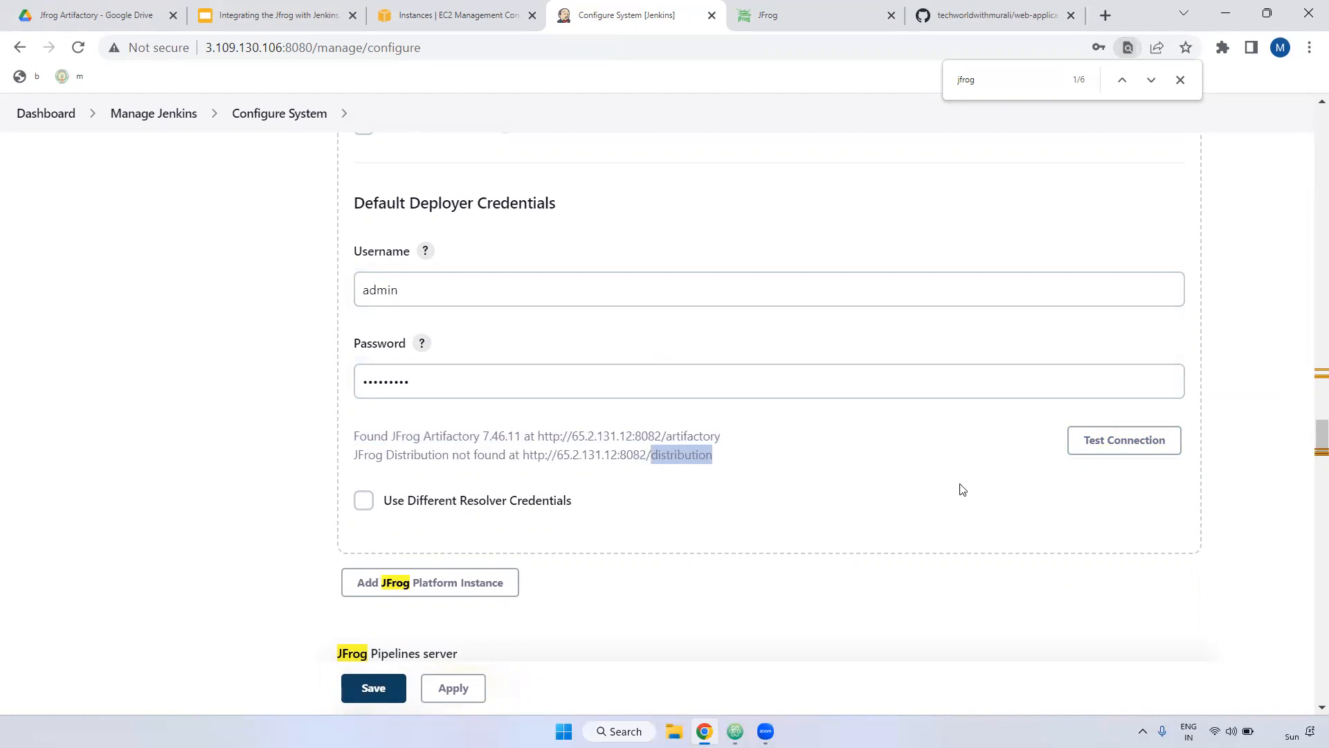
{"action": "scroll", "coordinate": [436, 603], "scroll_direction": "down", "scroll_amount": 3}
{"action": "left_click", "coordinate": [448, 688]}
{"action": "left_click", "coordinate": [374, 688]}
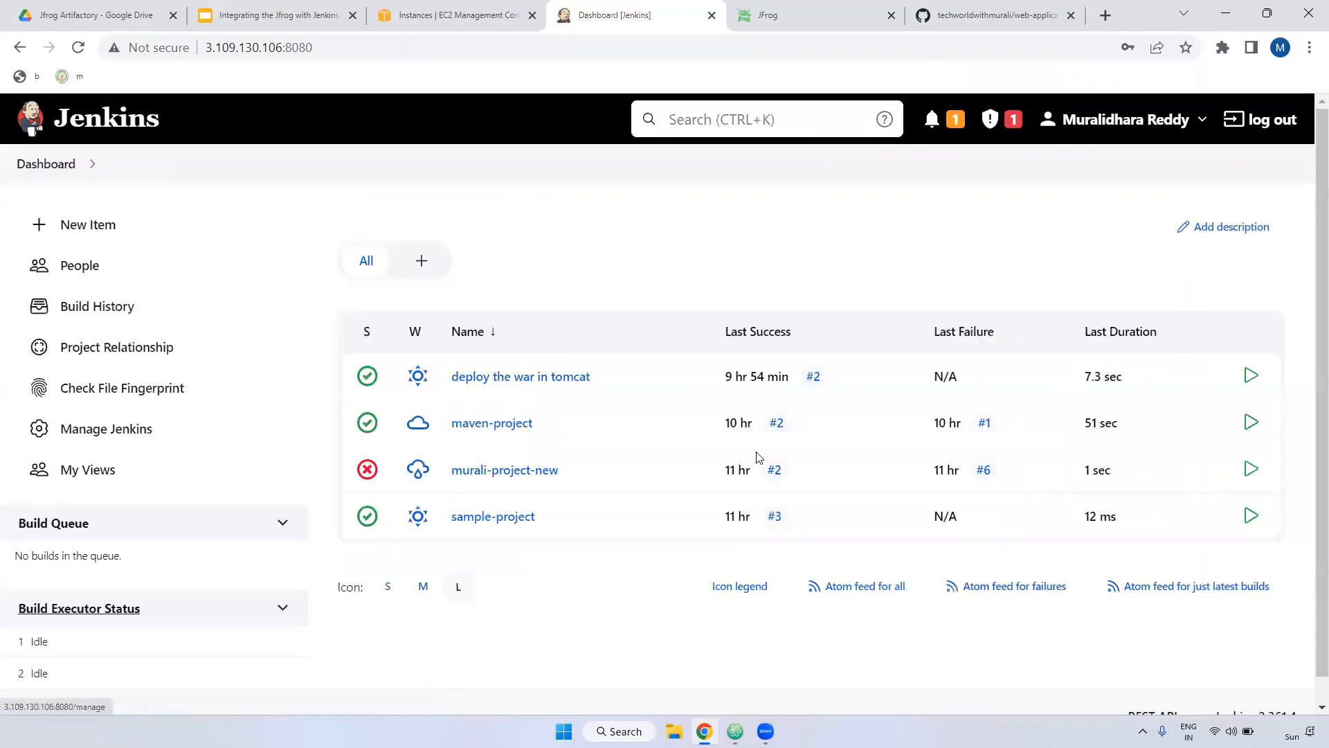
Step: Create a new Freestyle project item named Jfrog-project
{"action": "left_click", "coordinate": [83, 226]}
{"action": "left_click", "coordinate": [385, 309]}
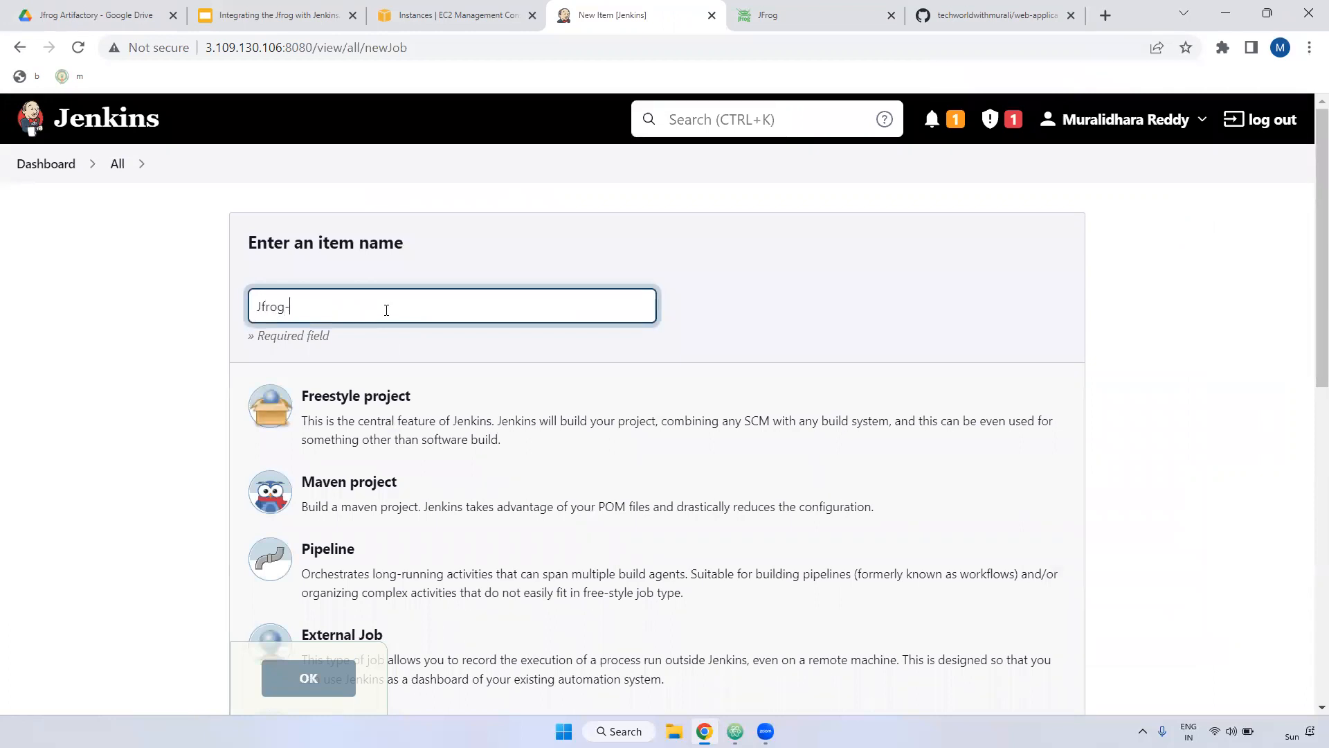
{"action": "type", "text": "Jfrog-project"}
{"action": "scroll", "coordinate": [452, 296], "scroll_direction": "down", "scroll_amount": 3}
{"action": "left_click", "coordinate": [349, 239]}
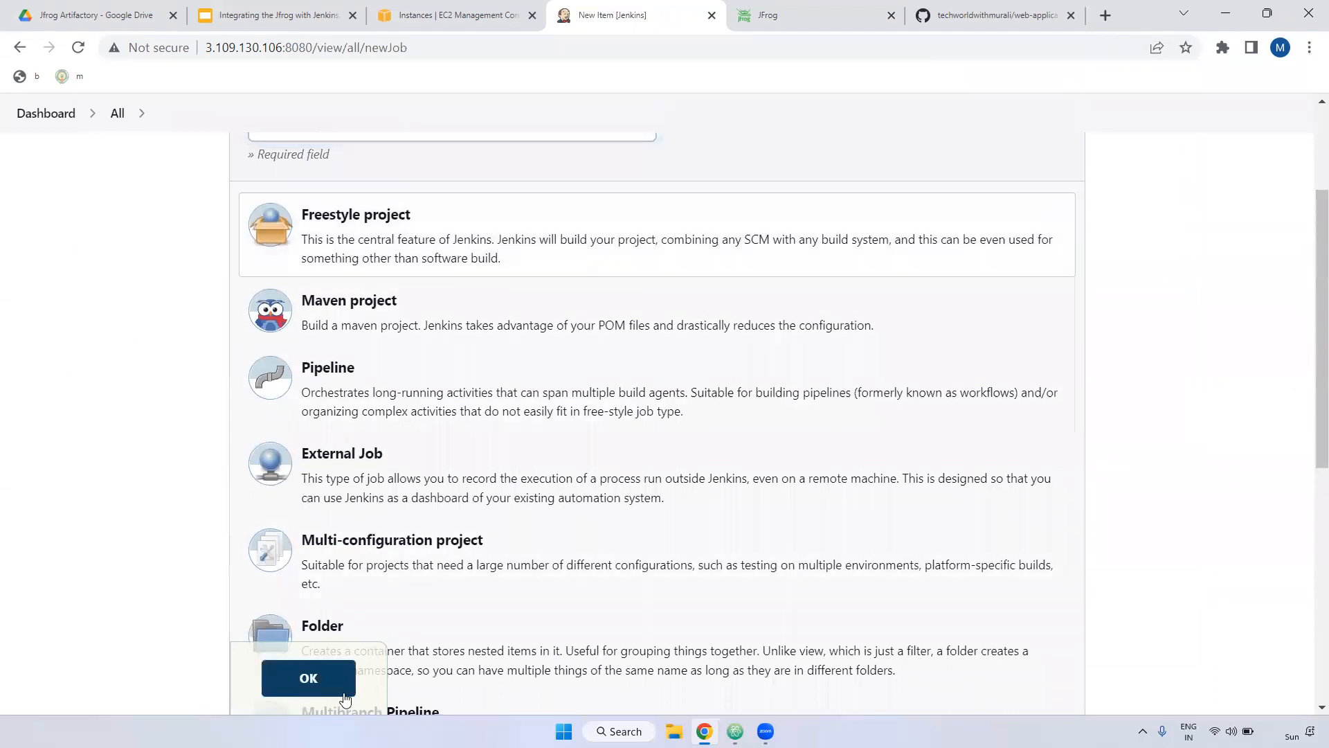
{"action": "left_click", "coordinate": [322, 684]}
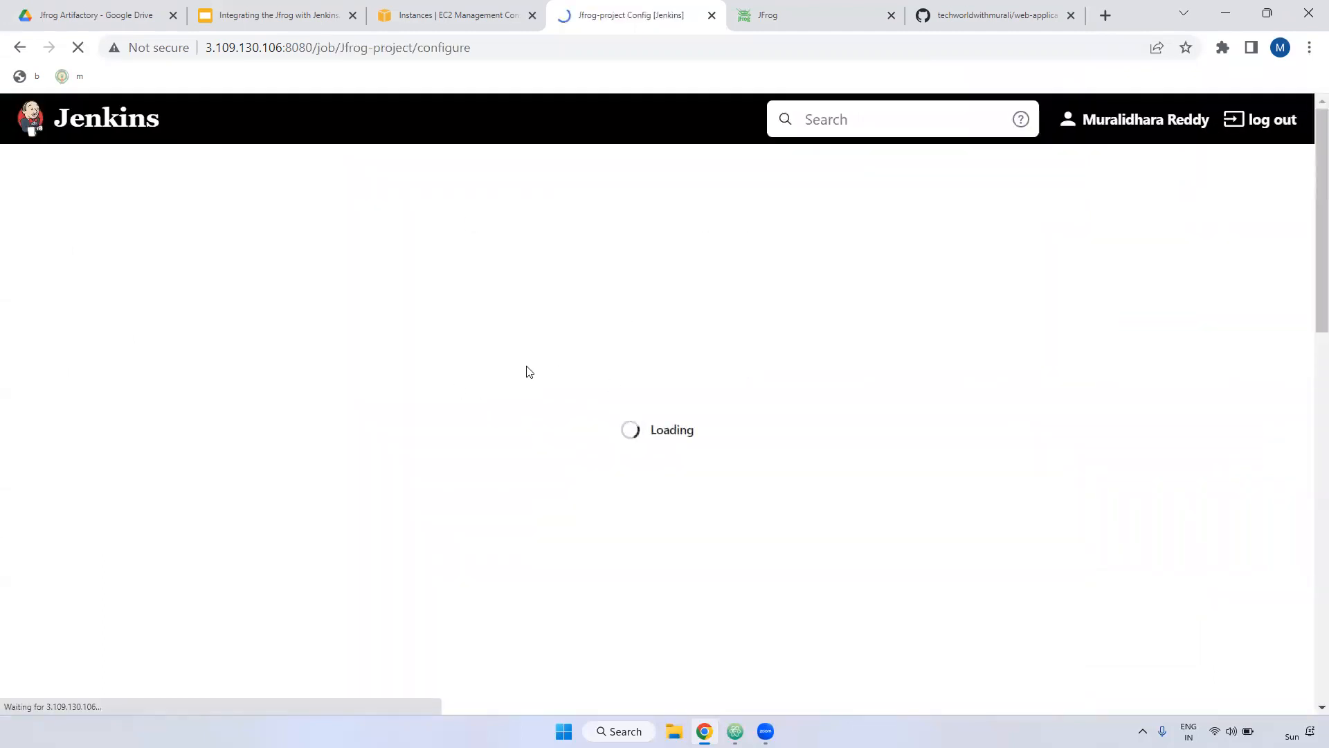
Step: Use Git source control with the web-application repository's HTTPS clone URL copied from GitHub
{"action": "left_click", "coordinate": [995, 5]}
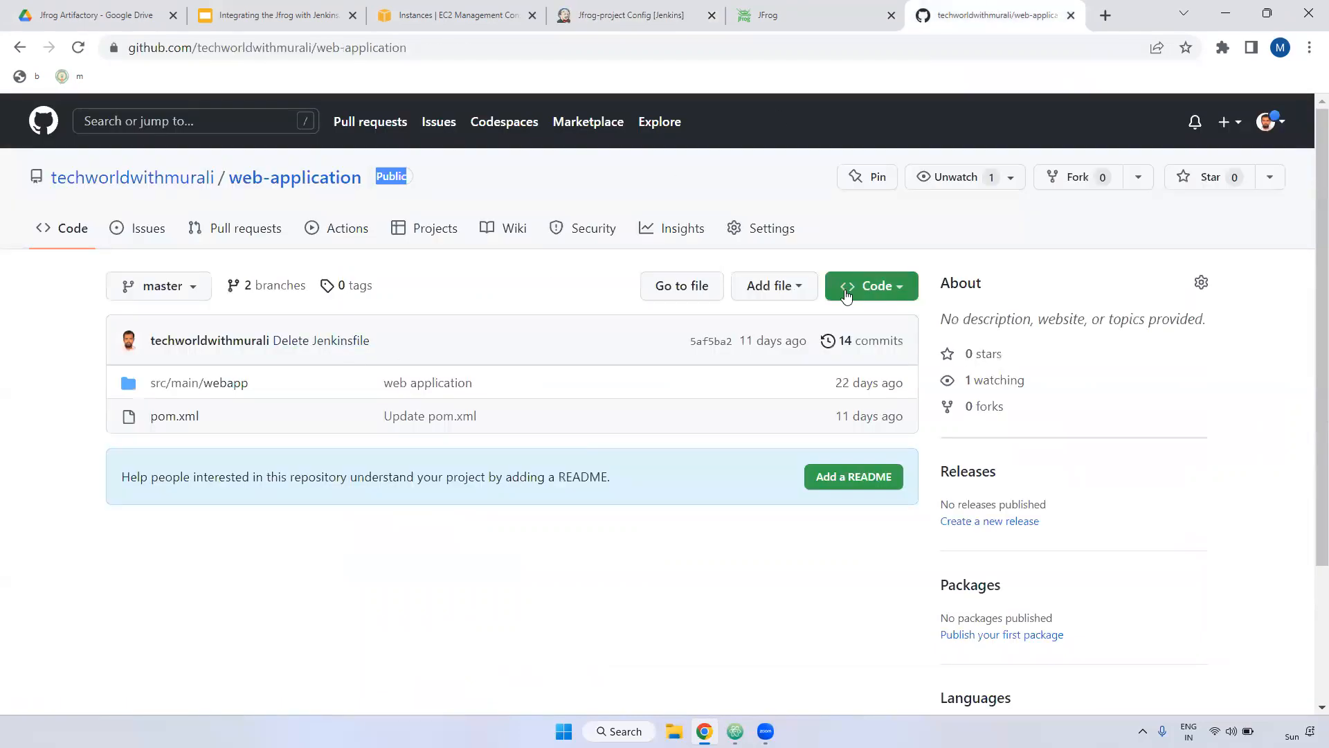
{"action": "left_click", "coordinate": [872, 285]}
{"action": "left_click", "coordinate": [876, 450]}
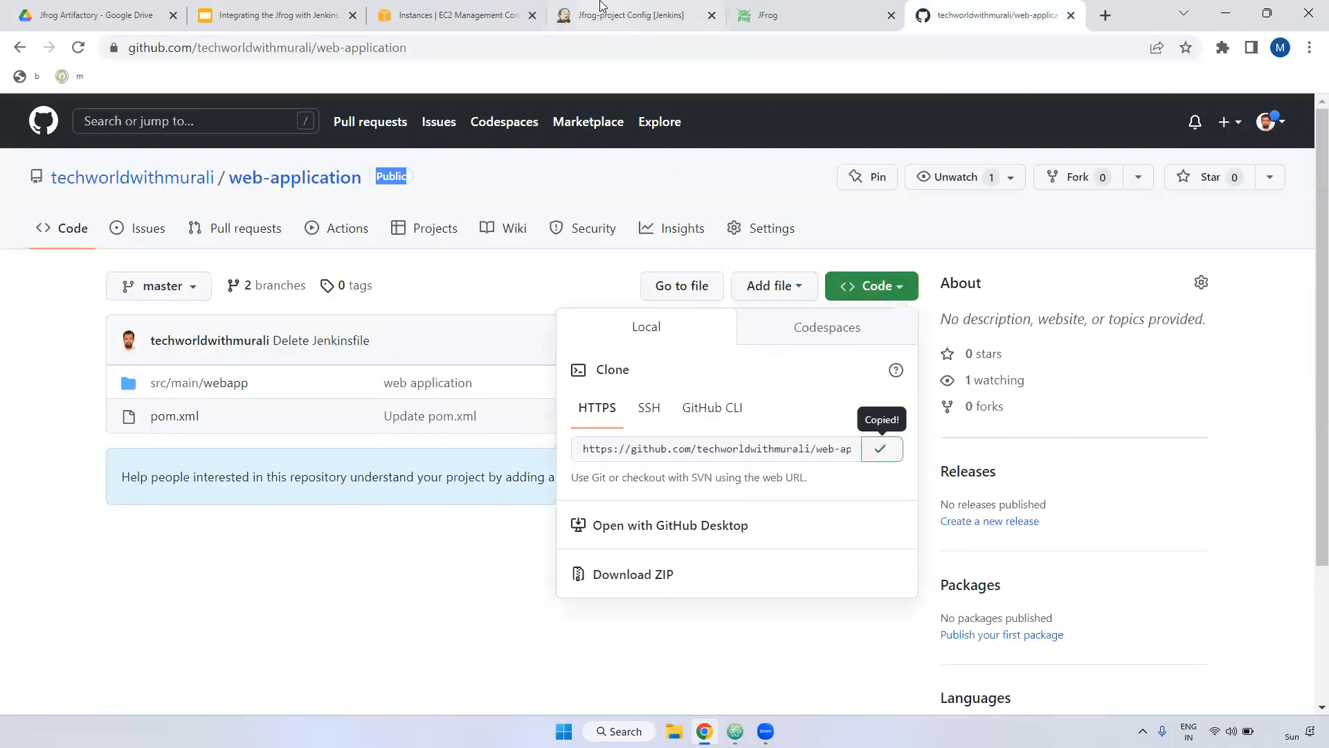
{"action": "left_click", "coordinate": [623, 14]}
{"action": "scroll", "coordinate": [599, 497], "scroll_direction": "down", "scroll_amount": 3}
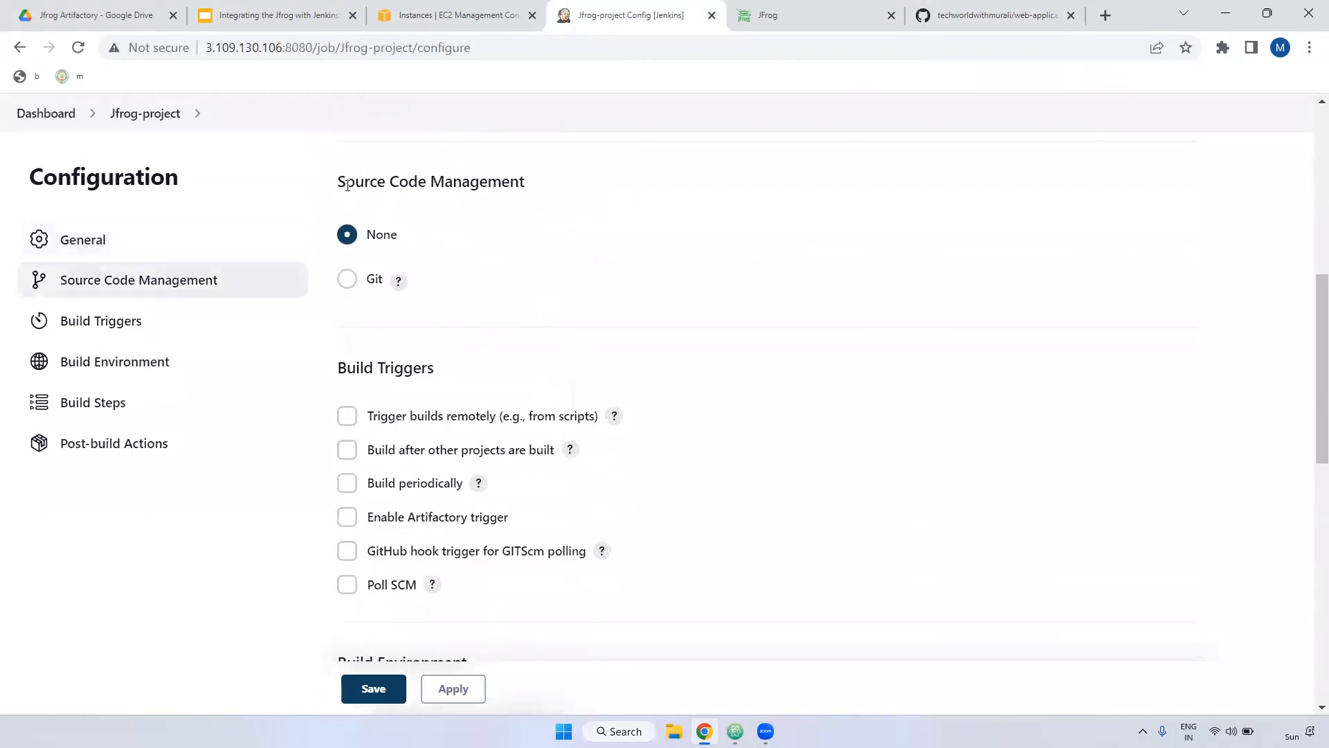
{"action": "left_click", "coordinate": [346, 278]}
{"action": "left_click", "coordinate": [419, 403]}
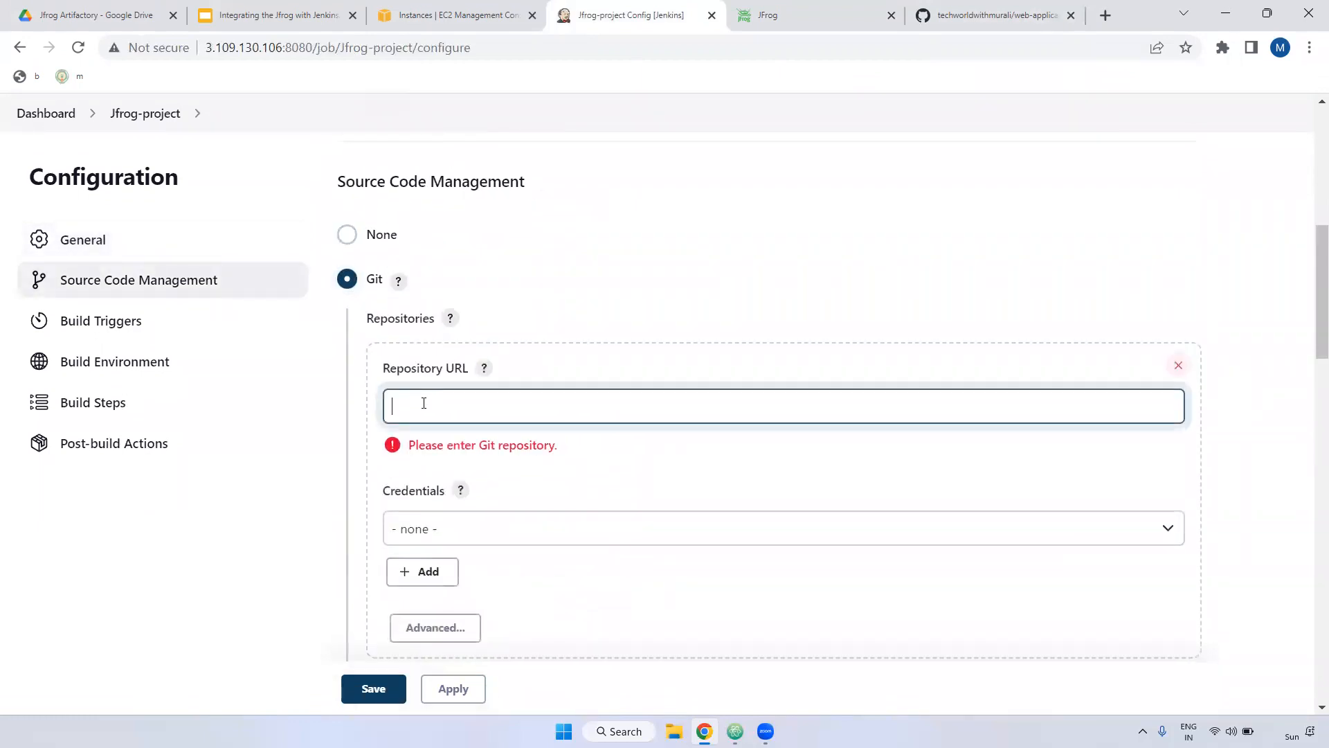
{"action": "key", "text": "ctrl+v"}
{"action": "key", "text": "Tab"}
Step: Select the GitHub username/password credential and confirm master as the branch to build
{"action": "scroll", "coordinate": [564, 383], "scroll_direction": "down", "scroll_amount": 1}
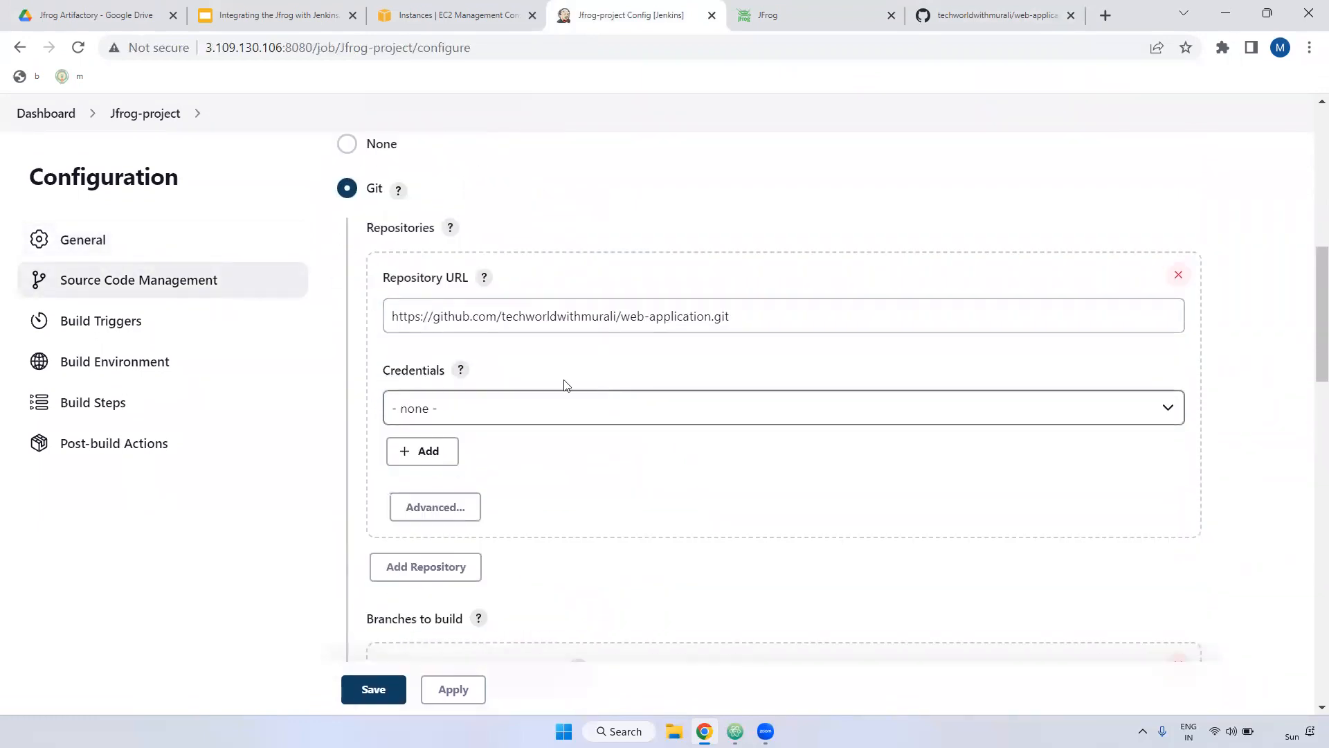
{"action": "left_click", "coordinate": [487, 403]}
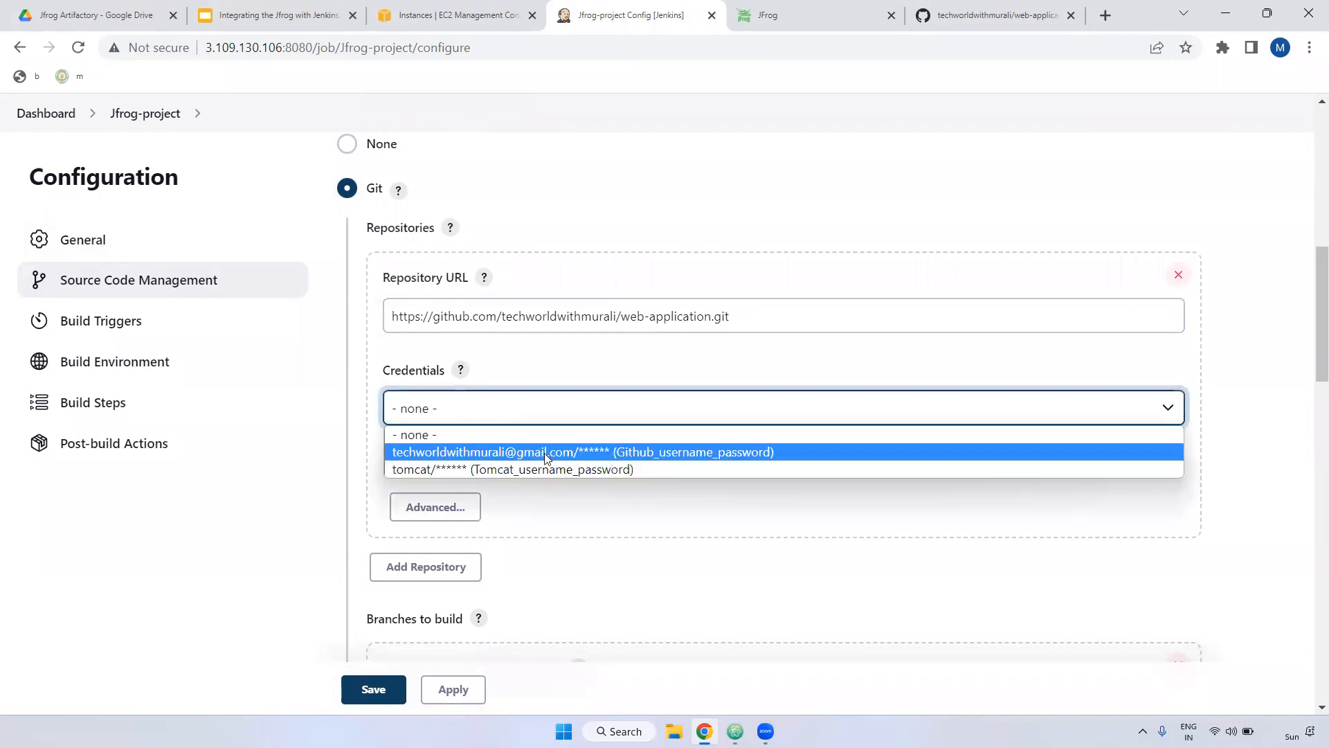
{"action": "left_click", "coordinate": [566, 457]}
{"action": "scroll", "coordinate": [676, 439], "scroll_direction": "down", "scroll_amount": 3}
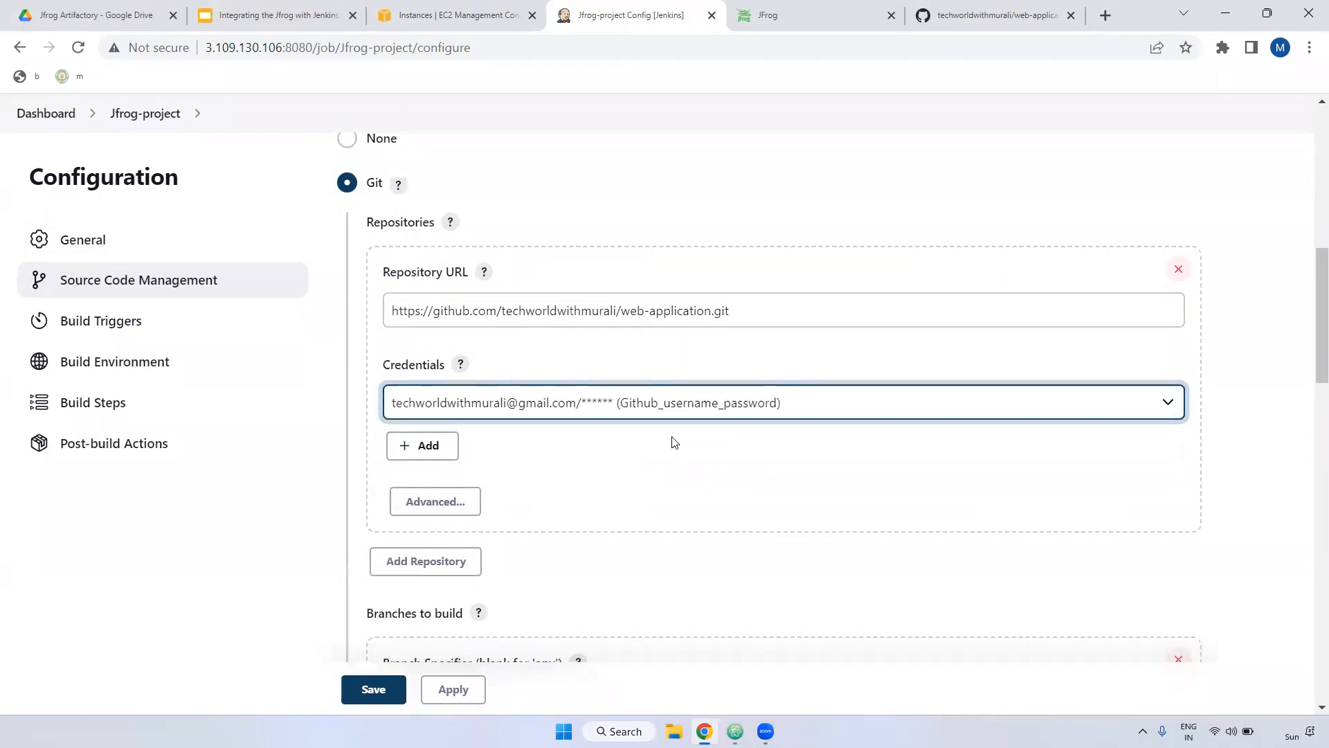
{"action": "scroll", "coordinate": [454, 249], "scroll_direction": "down", "scroll_amount": 3}
{"action": "left_click", "coordinate": [423, 344]}
{"action": "left_click_drag", "start_coordinate": [413, 344], "coordinate": [485, 343]}
{"action": "left_click", "coordinate": [957, 5]}
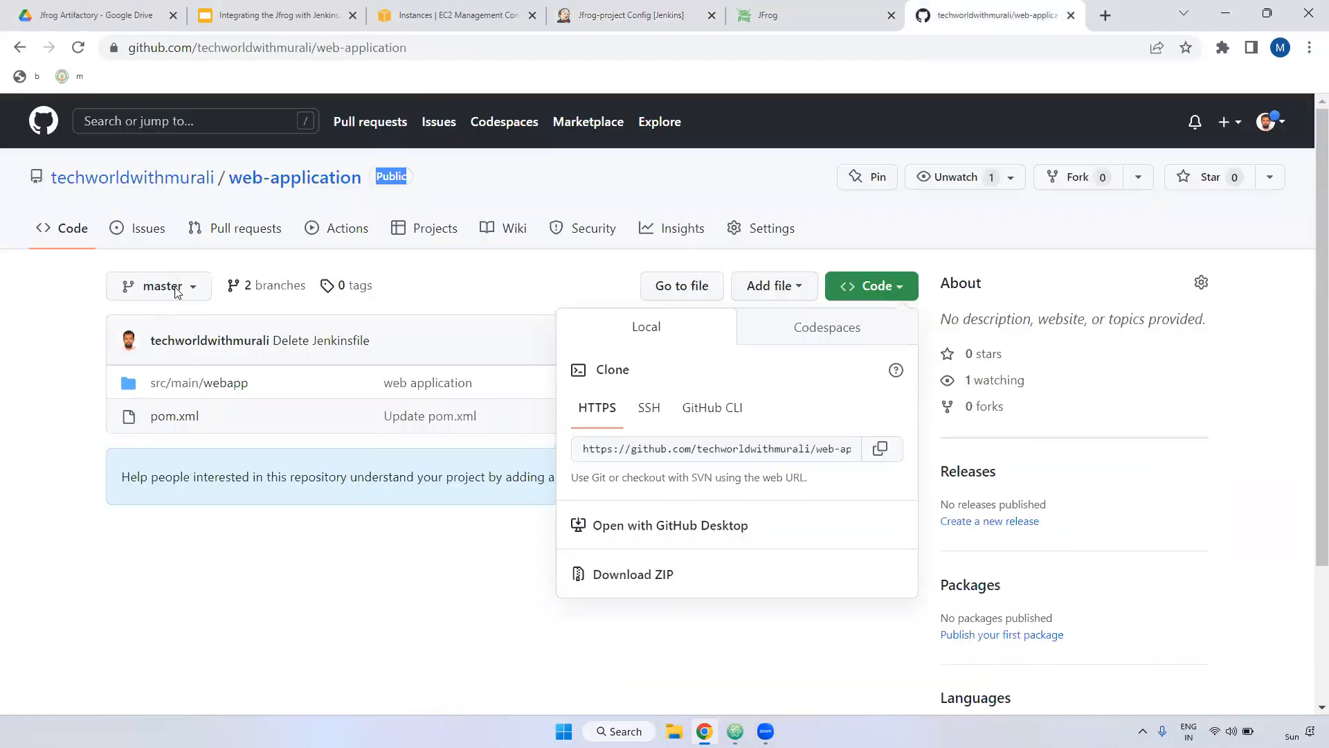
{"action": "left_click", "coordinate": [623, 15]}
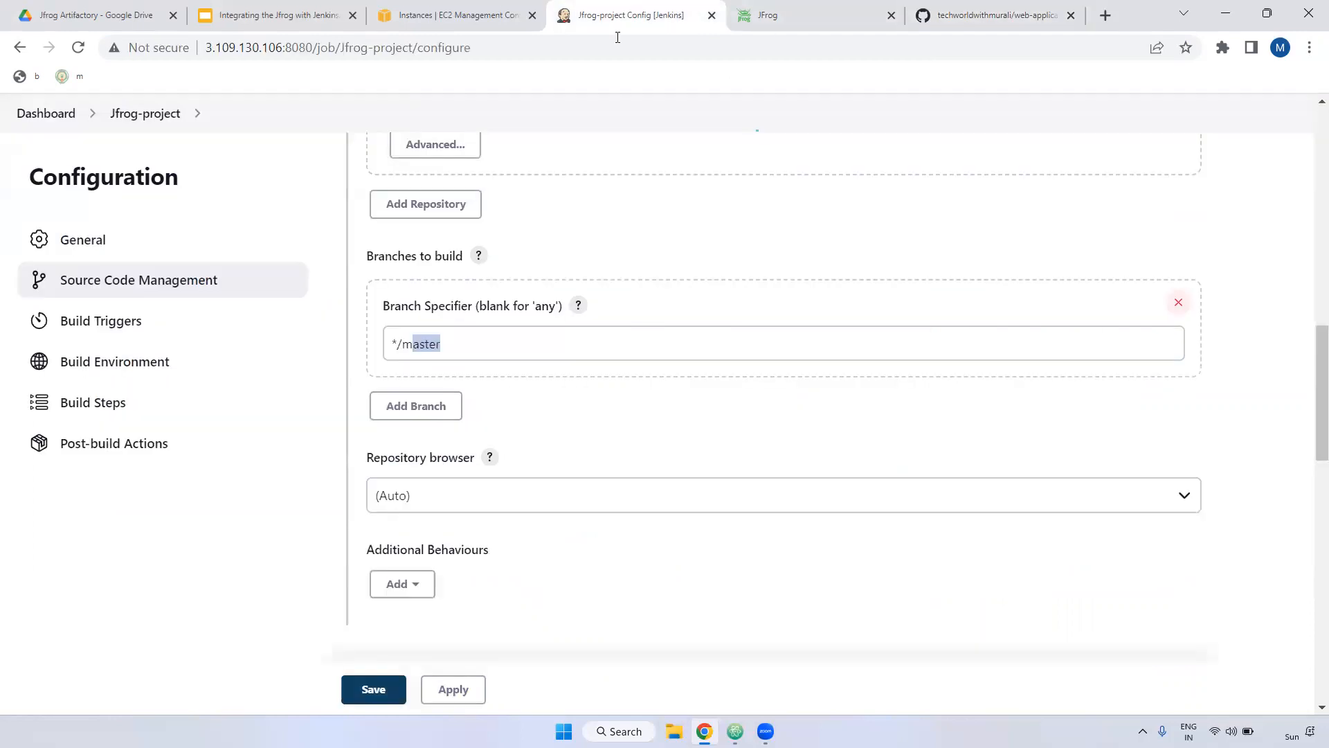
Step: Enable 'Add timestamps to the Console Output' and open the Add build step list
{"action": "scroll", "coordinate": [545, 385], "scroll_direction": "down", "scroll_amount": 9}
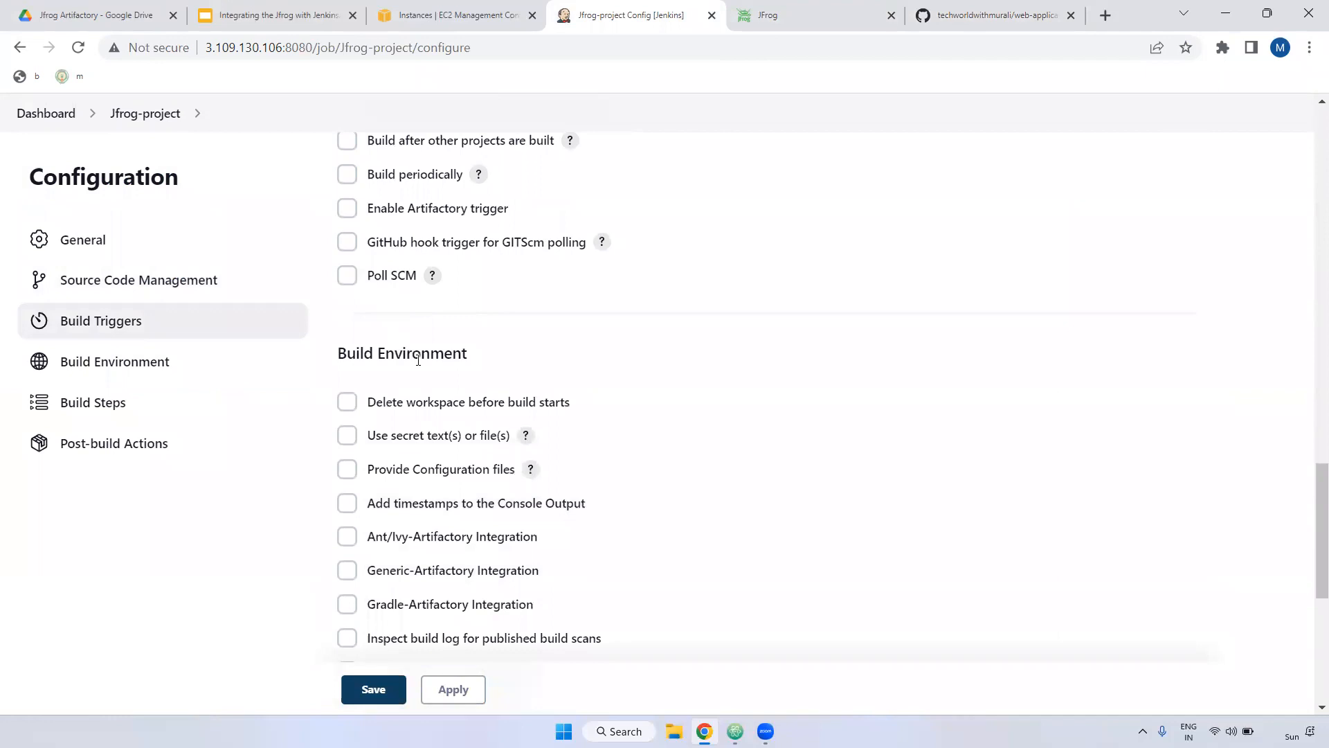
{"action": "scroll", "coordinate": [419, 360], "scroll_direction": "down", "scroll_amount": 3}
{"action": "left_click", "coordinate": [347, 321]}
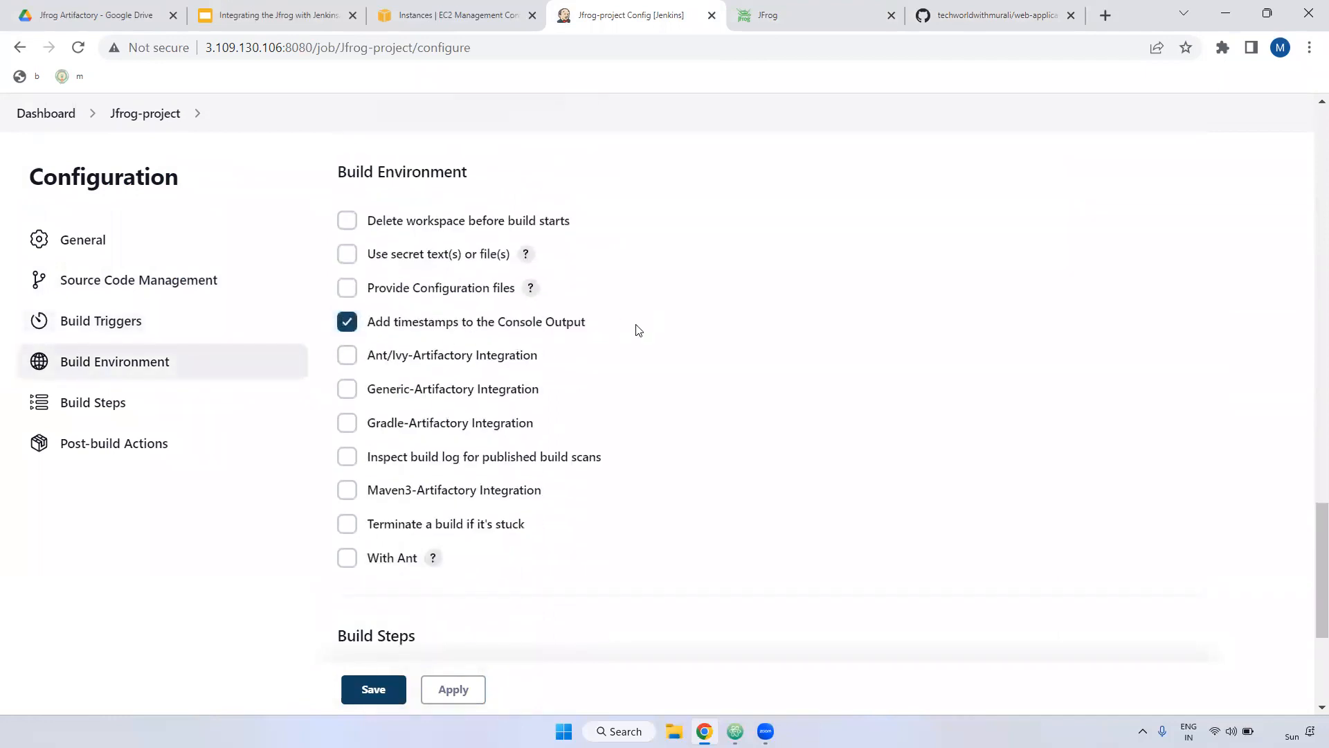
{"action": "scroll", "coordinate": [637, 330], "scroll_direction": "down", "scroll_amount": 3}
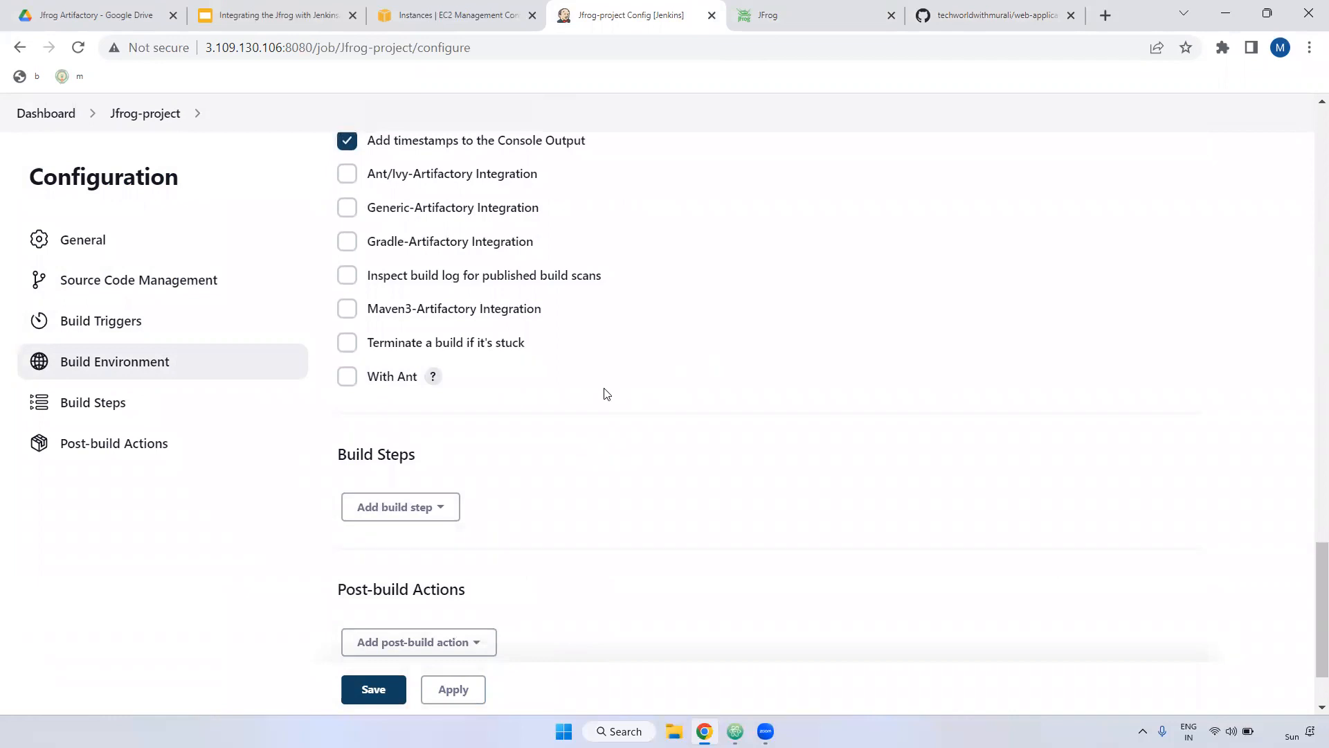
{"action": "left_click", "coordinate": [429, 506]}
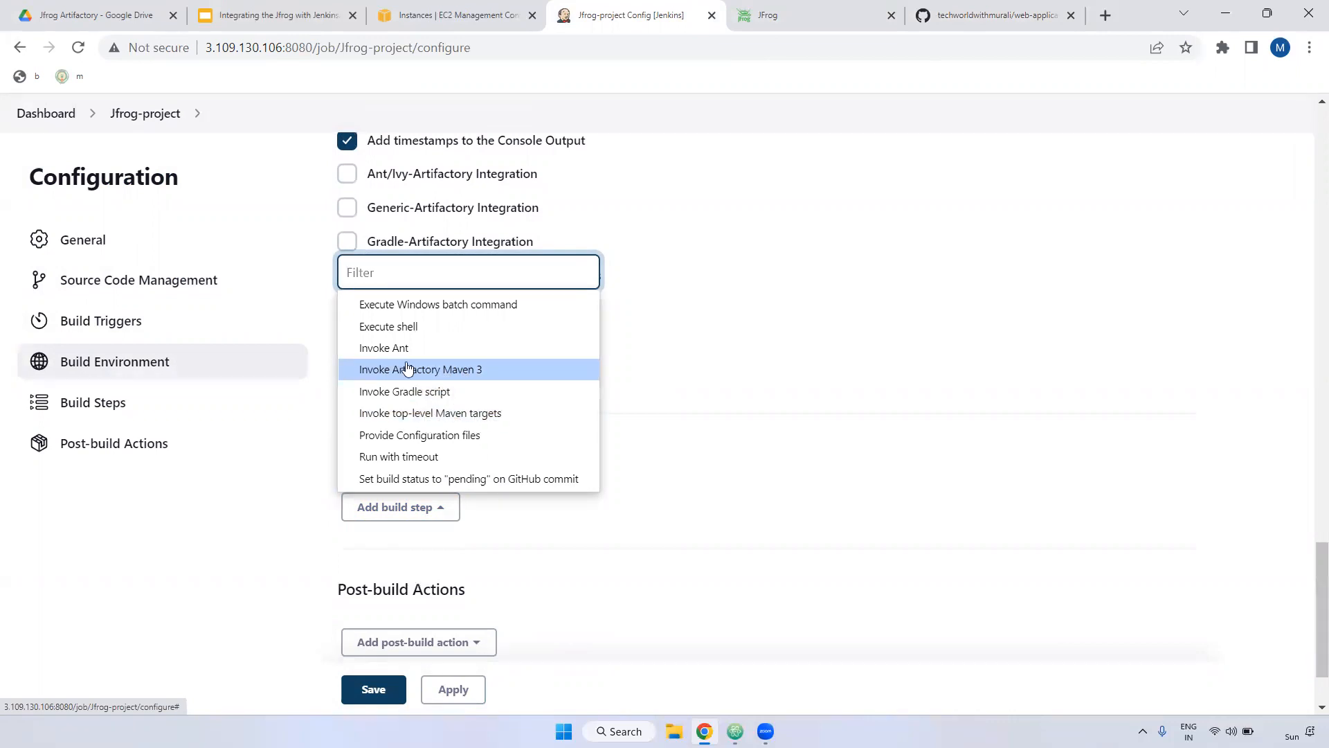
Step: Add an Invoke Artifactory Maven 3 build step using maven-3.8.6
{"action": "left_click", "coordinate": [468, 371]}
{"action": "scroll", "coordinate": [636, 407], "scroll_direction": "down", "scroll_amount": 4}
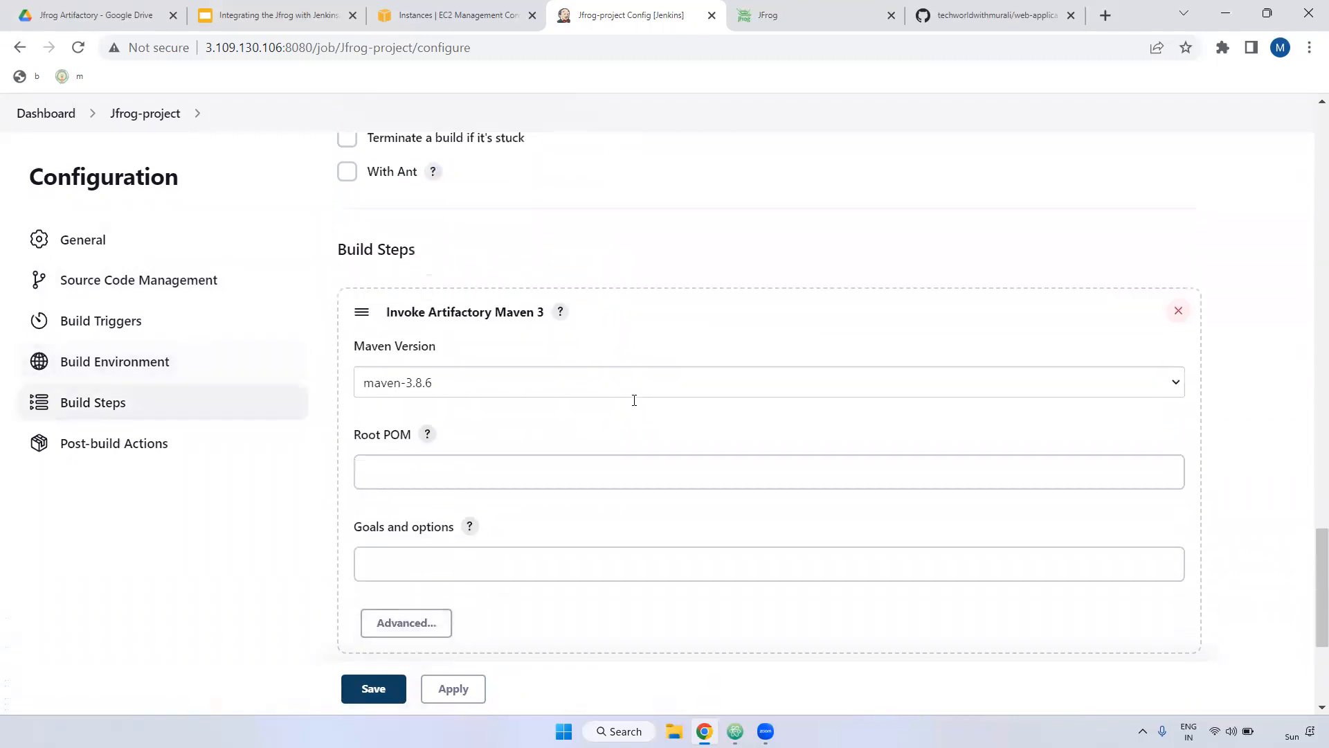
{"action": "left_click_drag", "start_coordinate": [389, 283], "coordinate": [422, 282]}
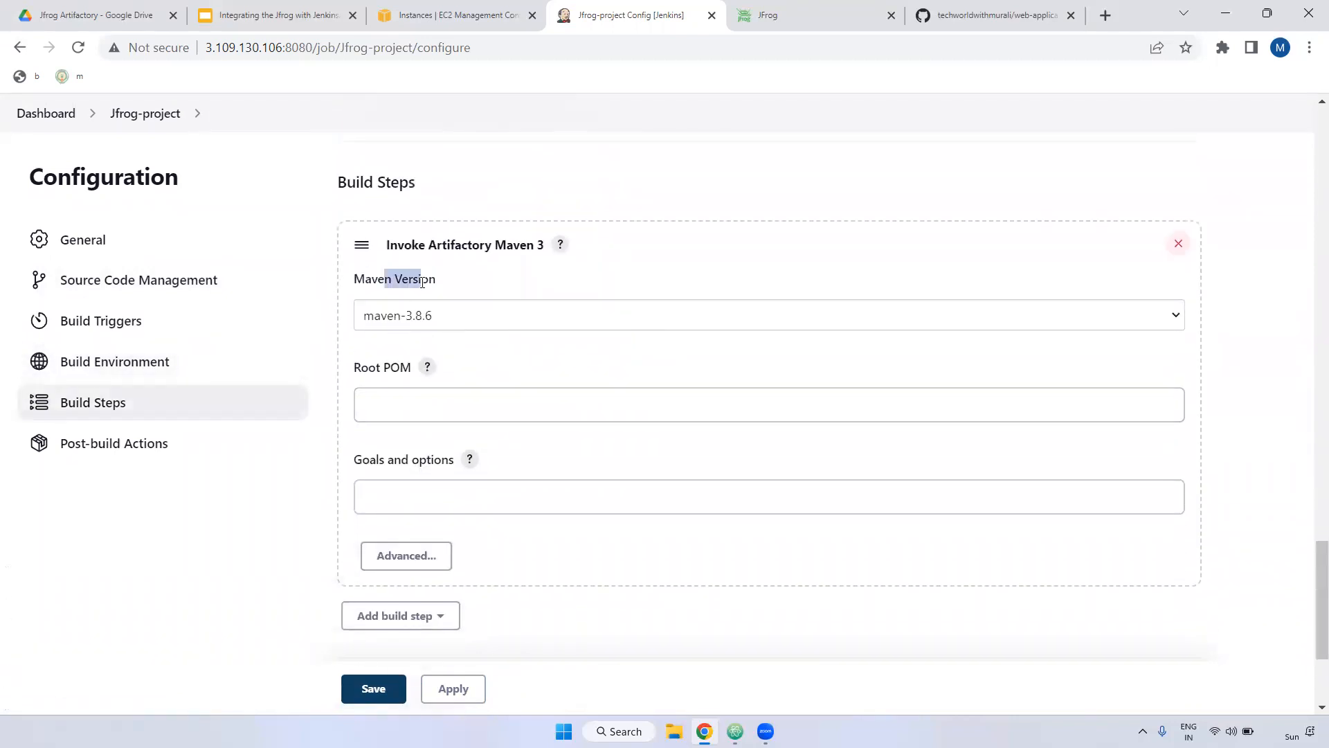
{"action": "left_click", "coordinate": [488, 311]}
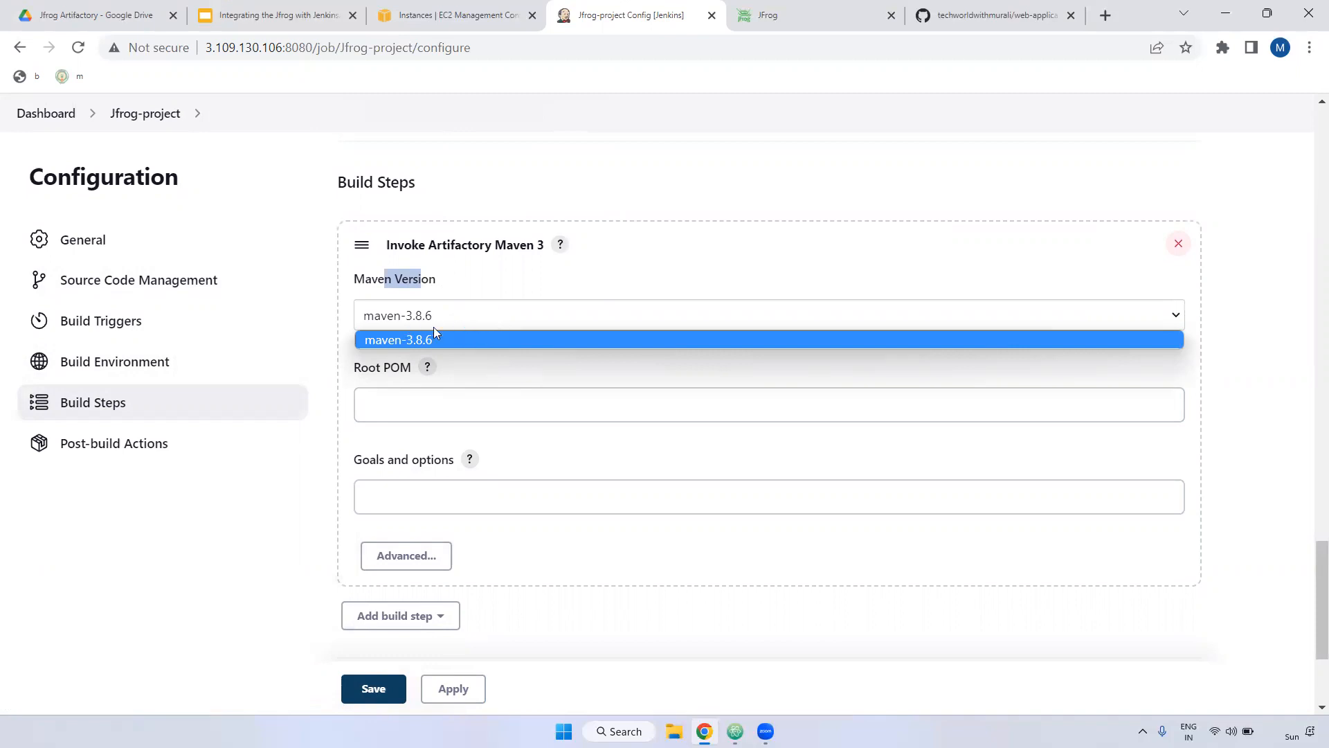
{"action": "left_click", "coordinate": [472, 336]}
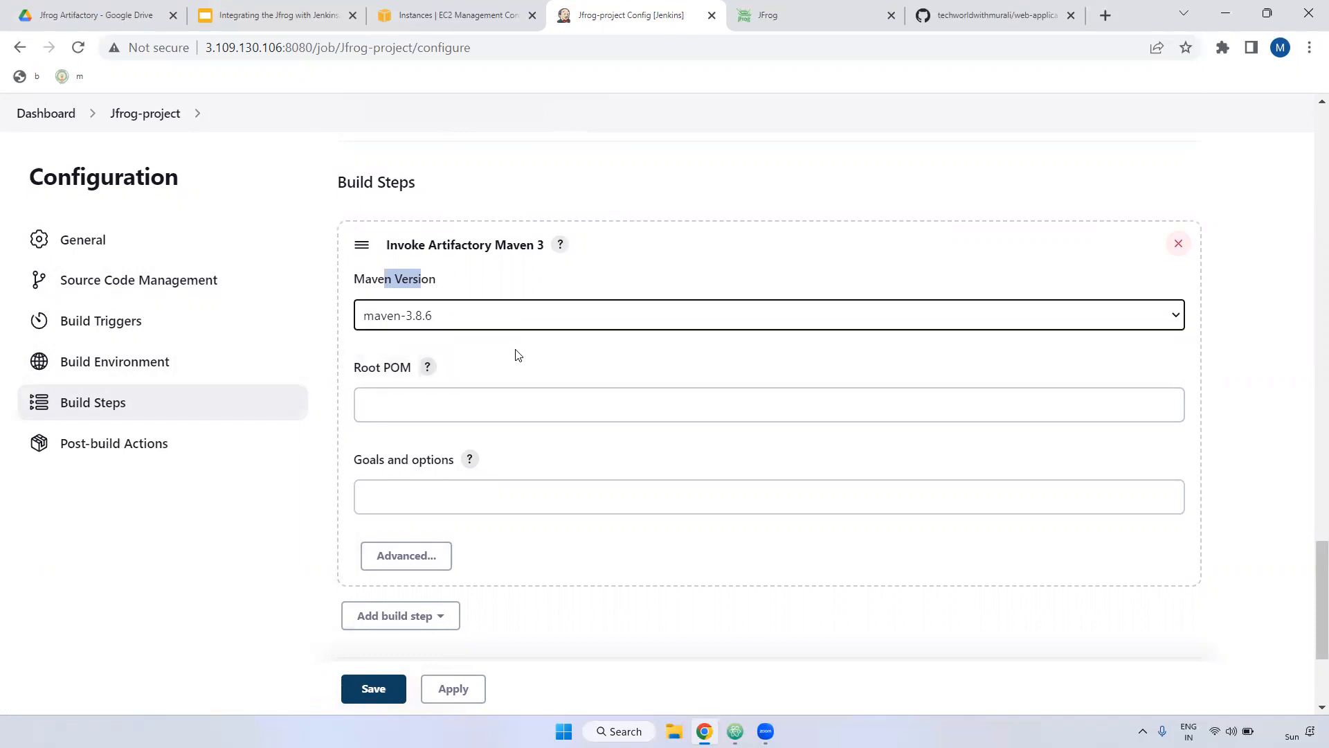
Step: Set the Root POM to pom.xml and begin filling in Goals and options
{"action": "scroll", "coordinate": [397, 263], "scroll_direction": "down", "scroll_amount": 3}
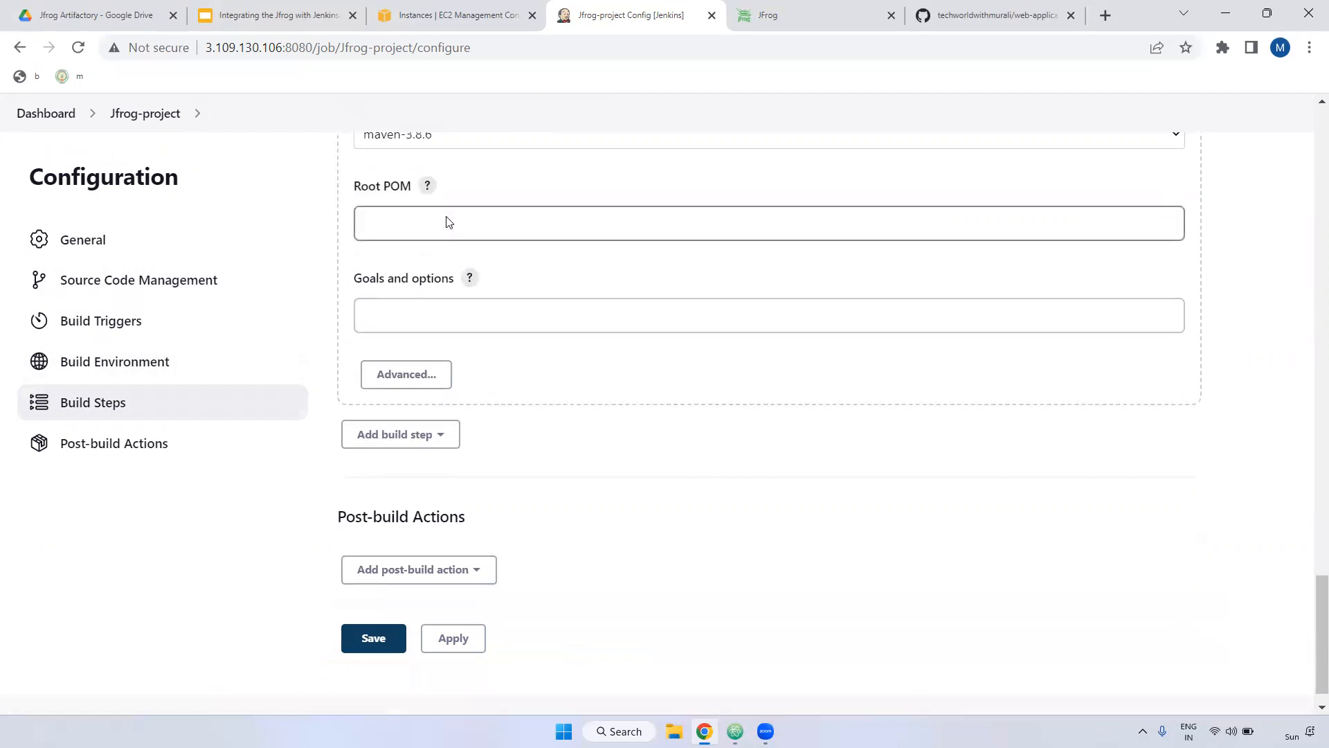
{"action": "left_click", "coordinate": [990, 15]}
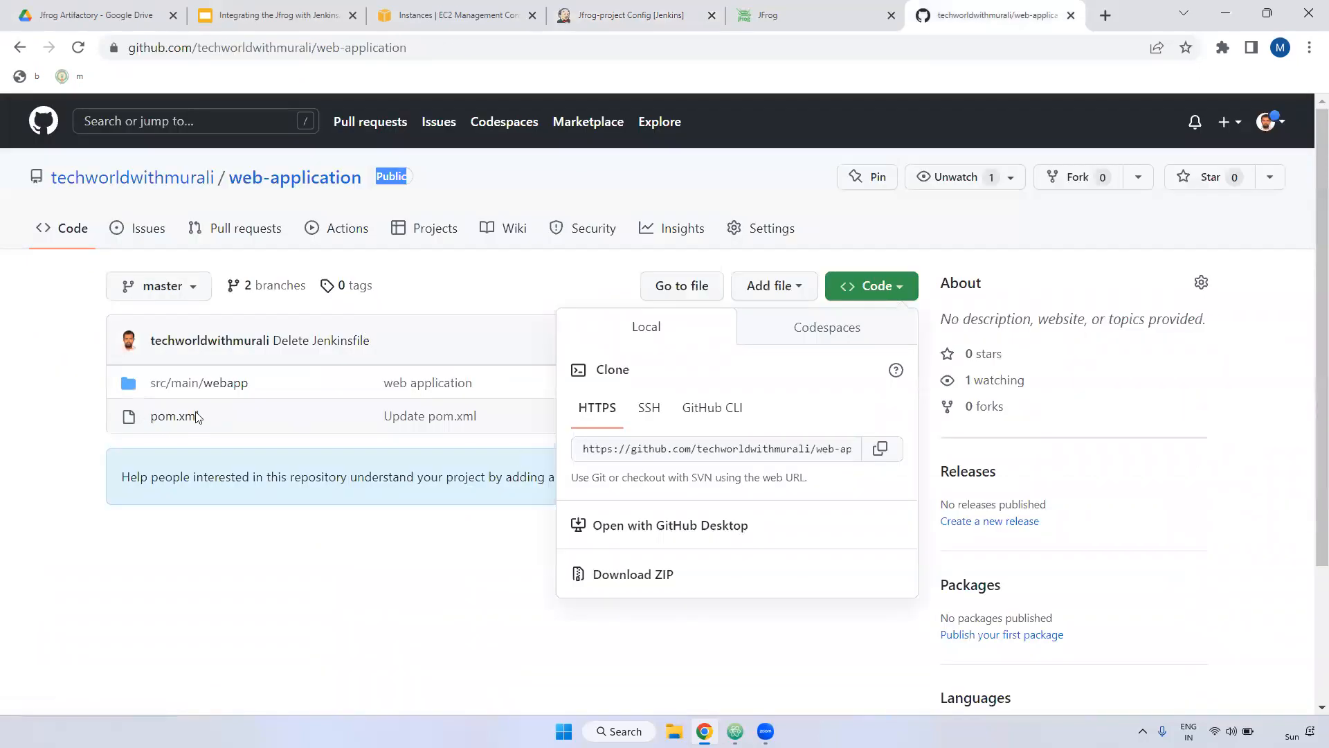
{"action": "left_click", "coordinate": [656, 15]}
{"action": "left_click", "coordinate": [409, 209]}
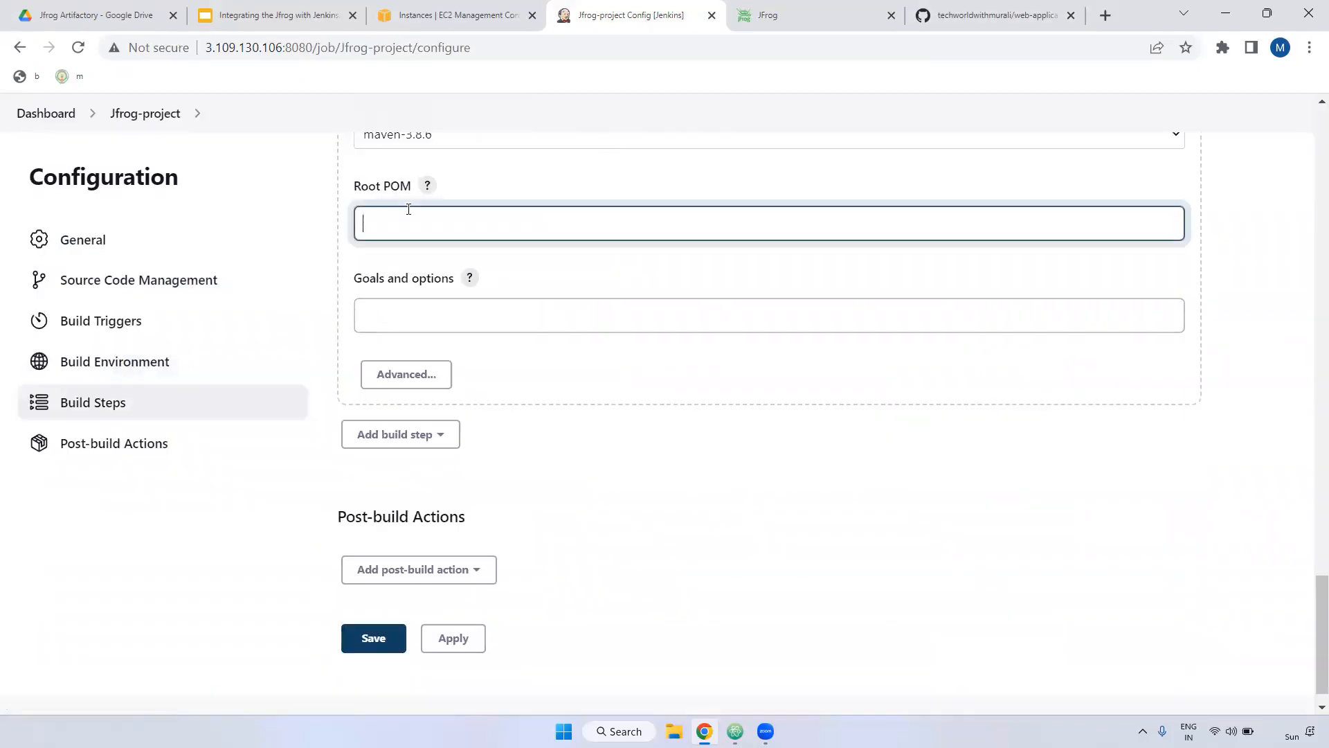
{"action": "type", "text": "pom.xml"}
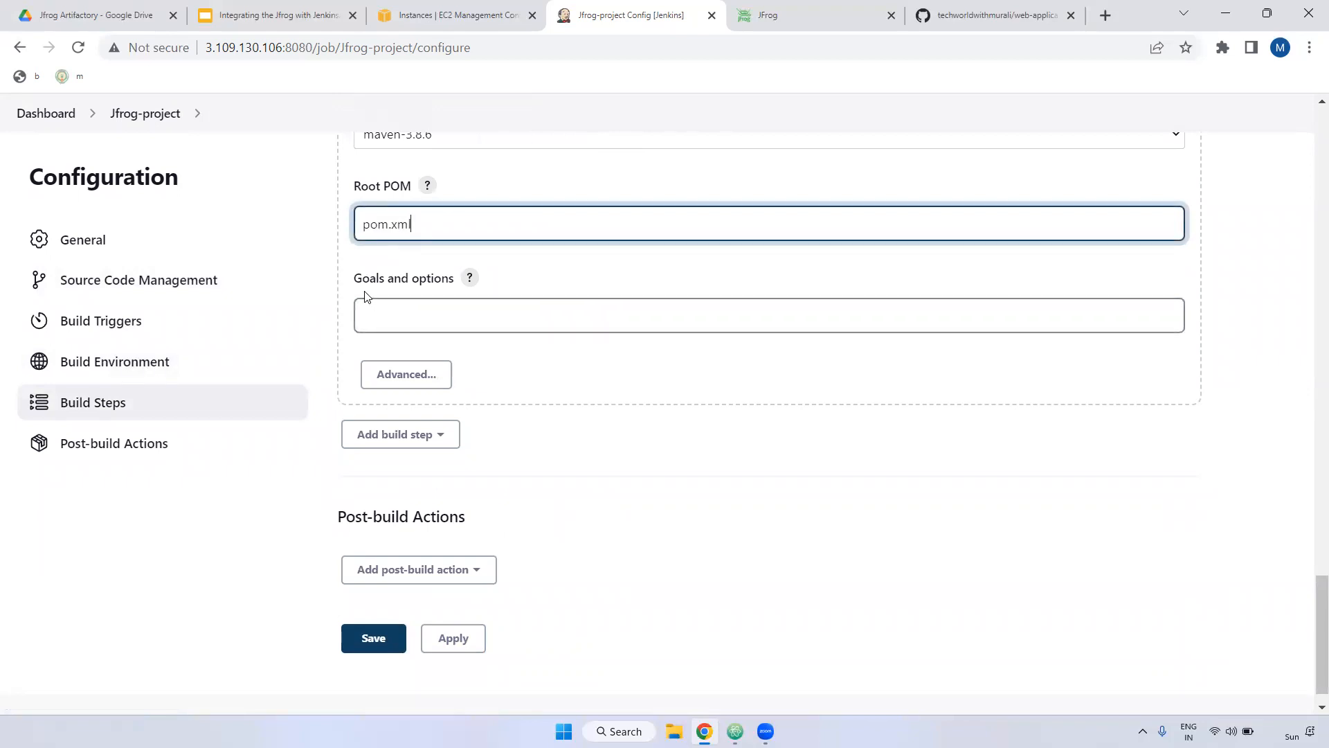
{"action": "left_click_drag", "start_coordinate": [458, 279], "coordinate": [424, 282]}
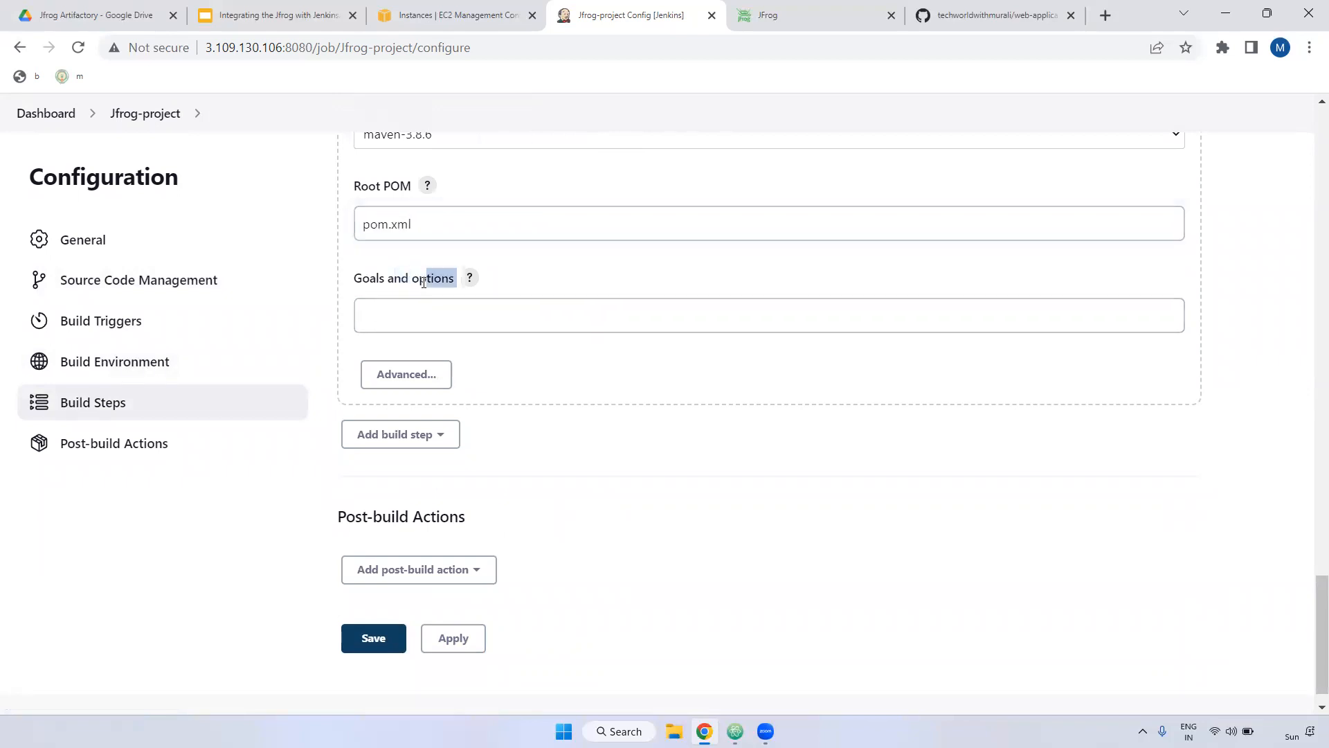
{"action": "left_click", "coordinate": [410, 302]}
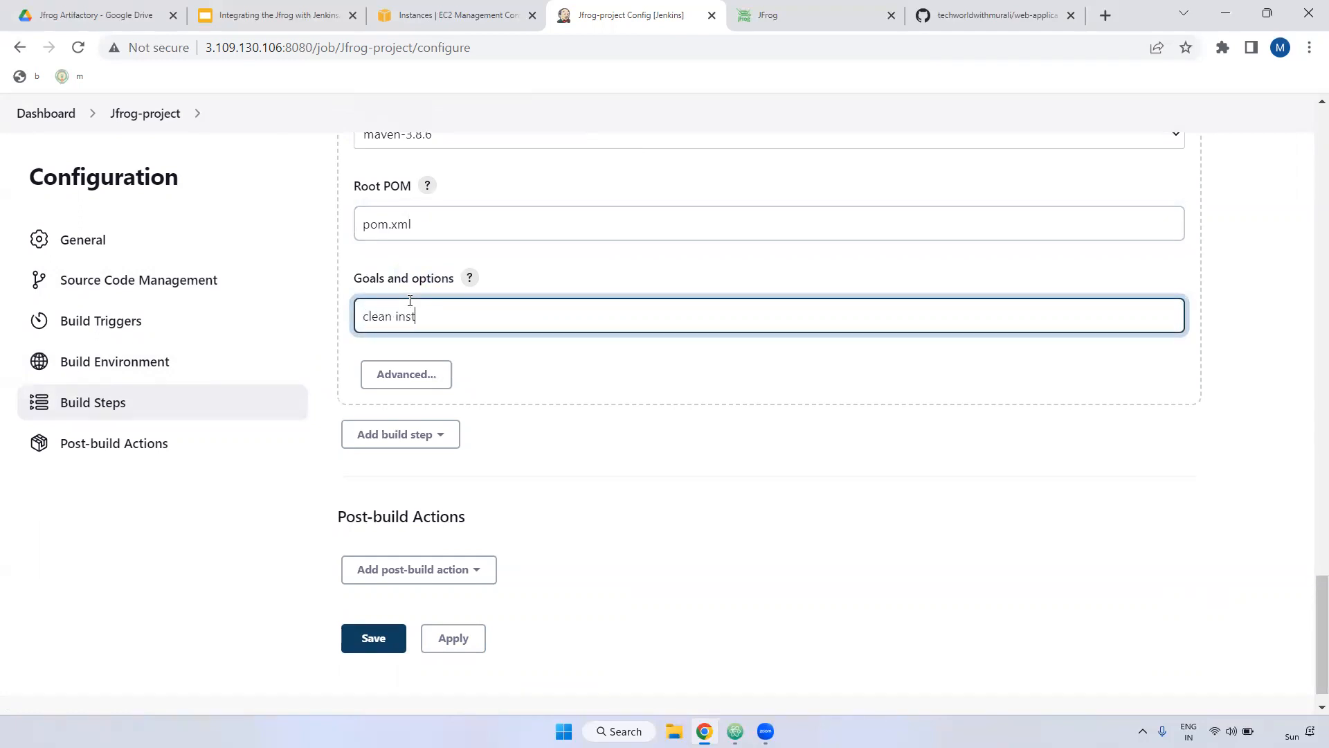
{"action": "scroll", "coordinate": [623, 464], "scroll_direction": "up", "scroll_amount": 8}
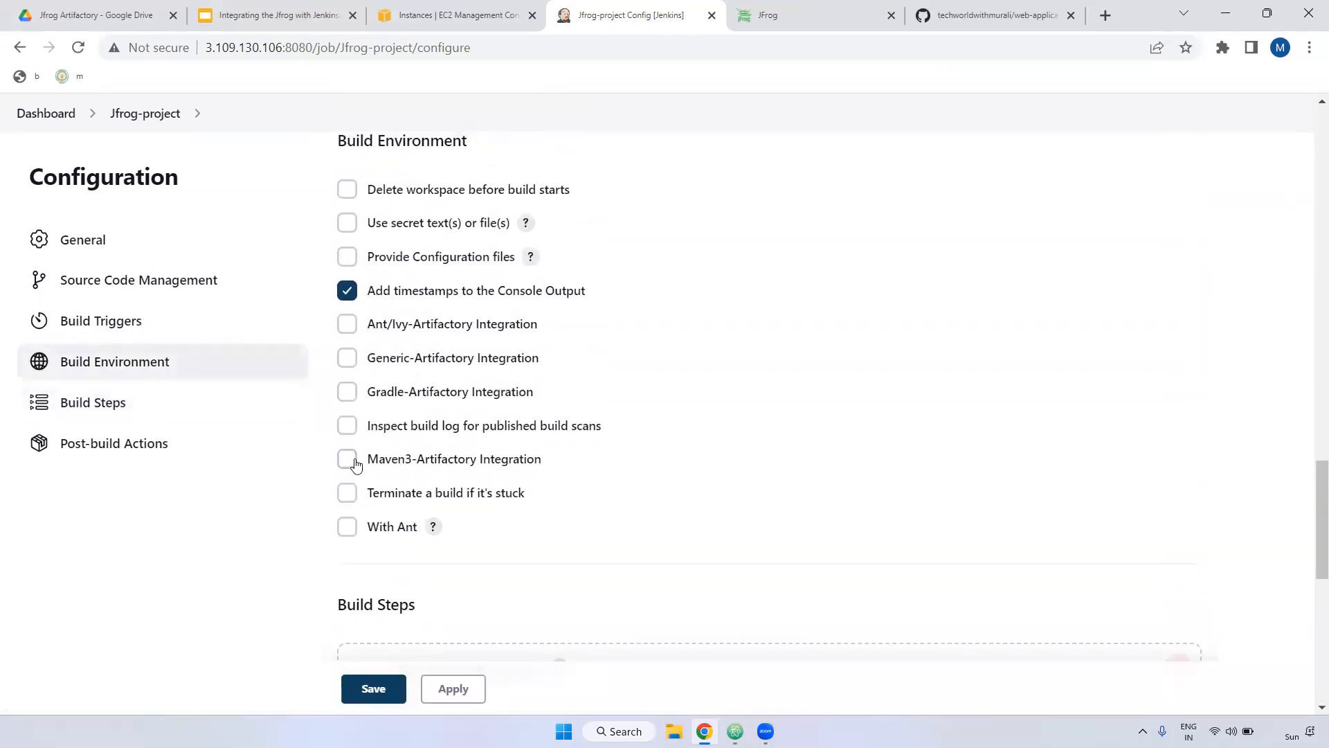
Step: Enable Maven3-Artifactory Integration and select the Jforg Artifactory server
{"action": "left_click", "coordinate": [347, 459]}
{"action": "scroll", "coordinate": [651, 469], "scroll_direction": "down", "scroll_amount": 1}
{"action": "scroll", "coordinate": [623, 477], "scroll_direction": "down", "scroll_amount": 3}
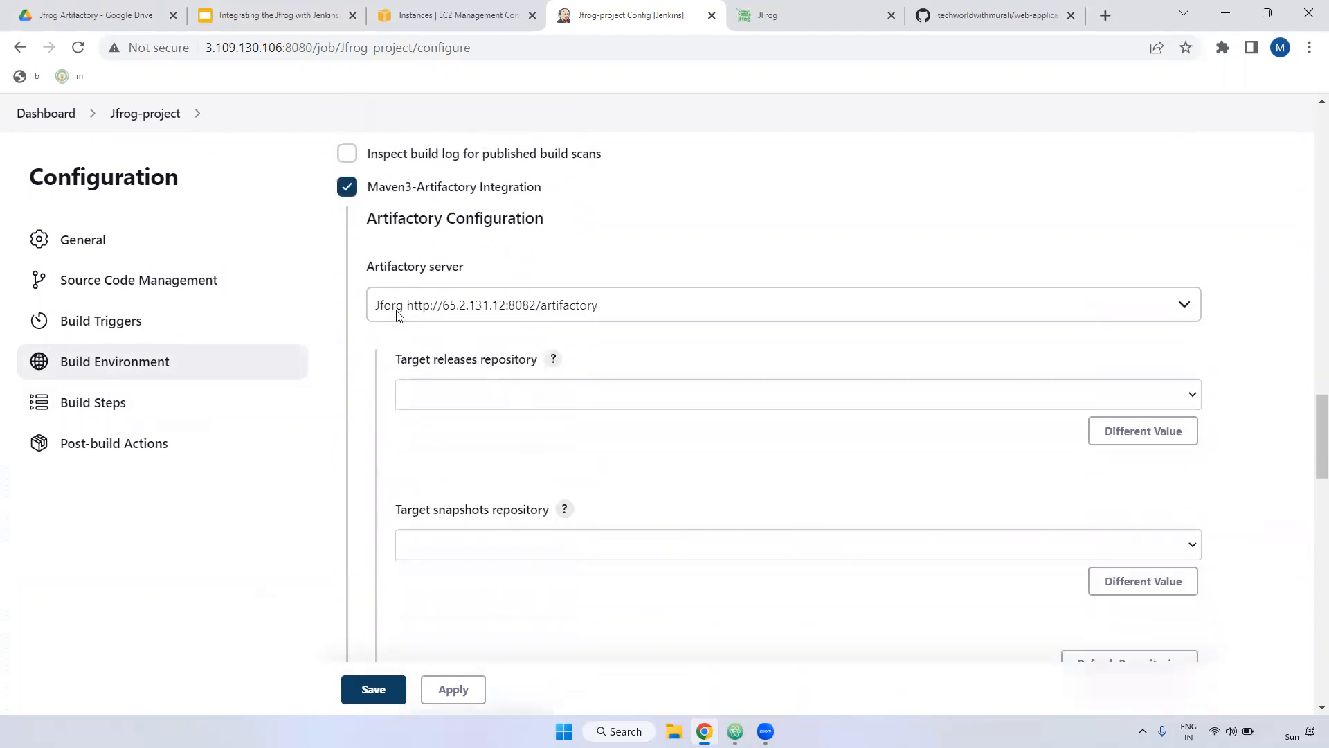
{"action": "left_click_drag", "start_coordinate": [365, 267], "coordinate": [487, 270]}
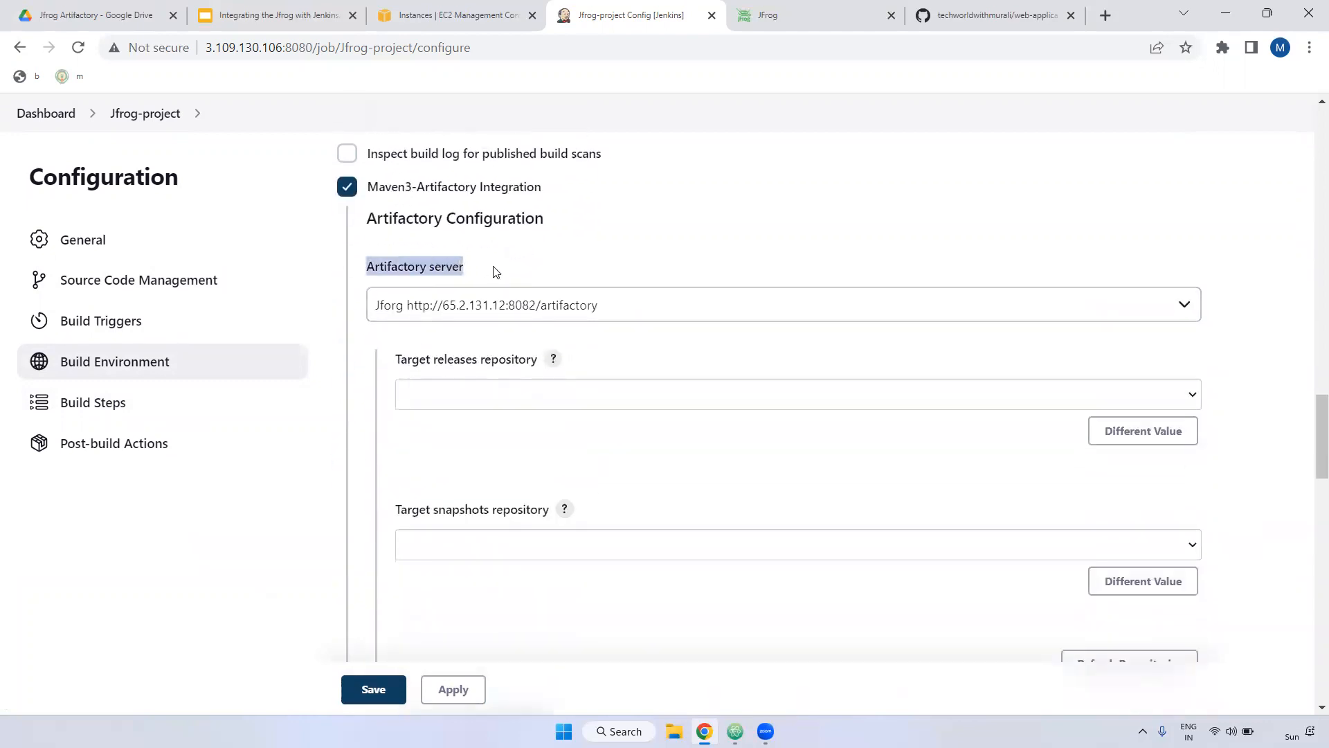
{"action": "left_click", "coordinate": [516, 305]}
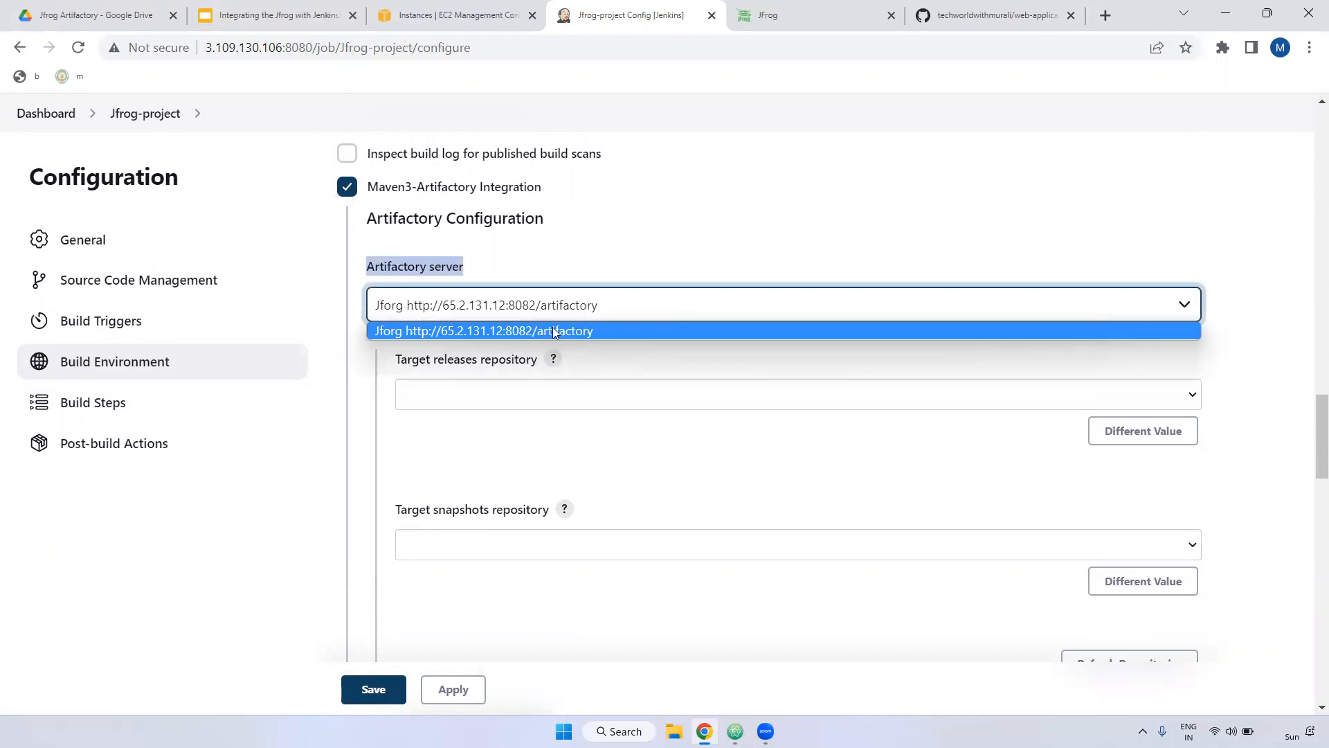
{"action": "left_click", "coordinate": [635, 337]}
Step: Refresh repositories so both deploy targets list example-repo-local, then go to Artifactory
{"action": "scroll", "coordinate": [473, 280], "scroll_direction": "down", "scroll_amount": 2}
{"action": "left_click_drag", "start_coordinate": [390, 180], "coordinate": [534, 183]}
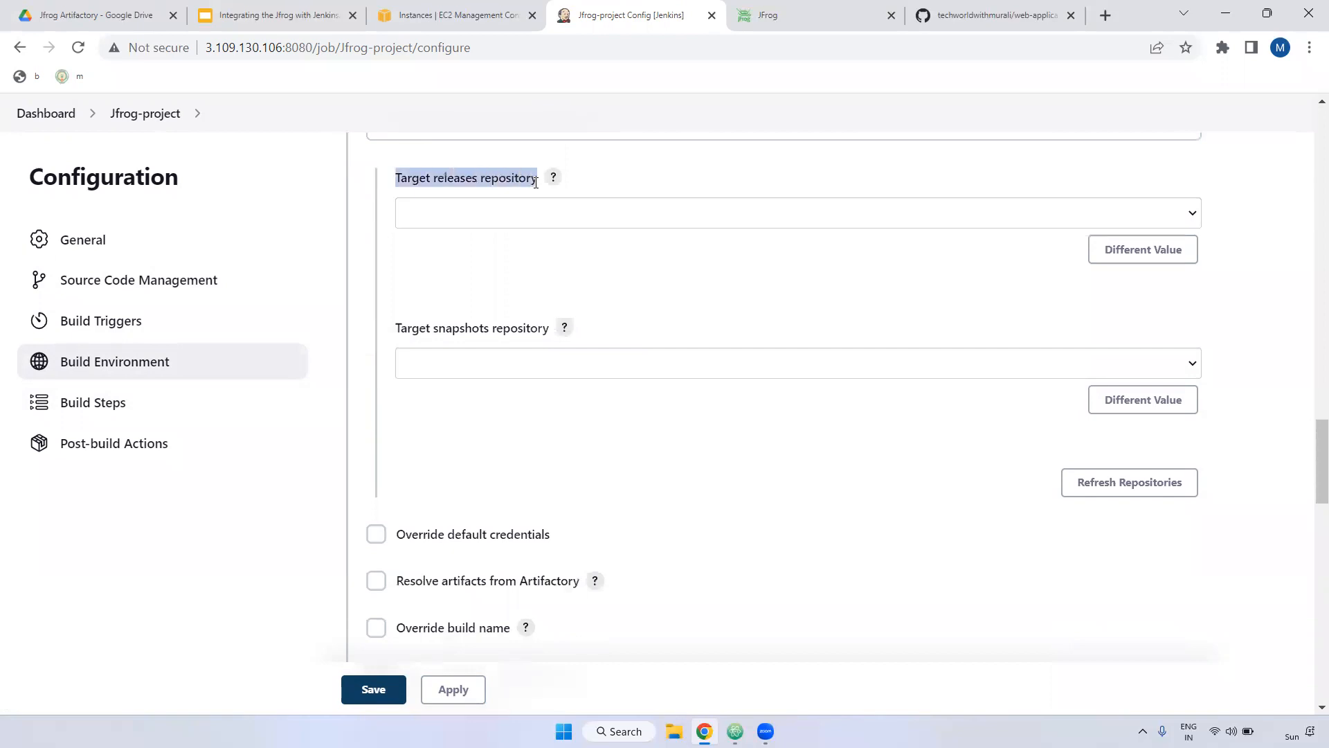
{"action": "left_click_drag", "start_coordinate": [399, 328], "coordinate": [551, 333]}
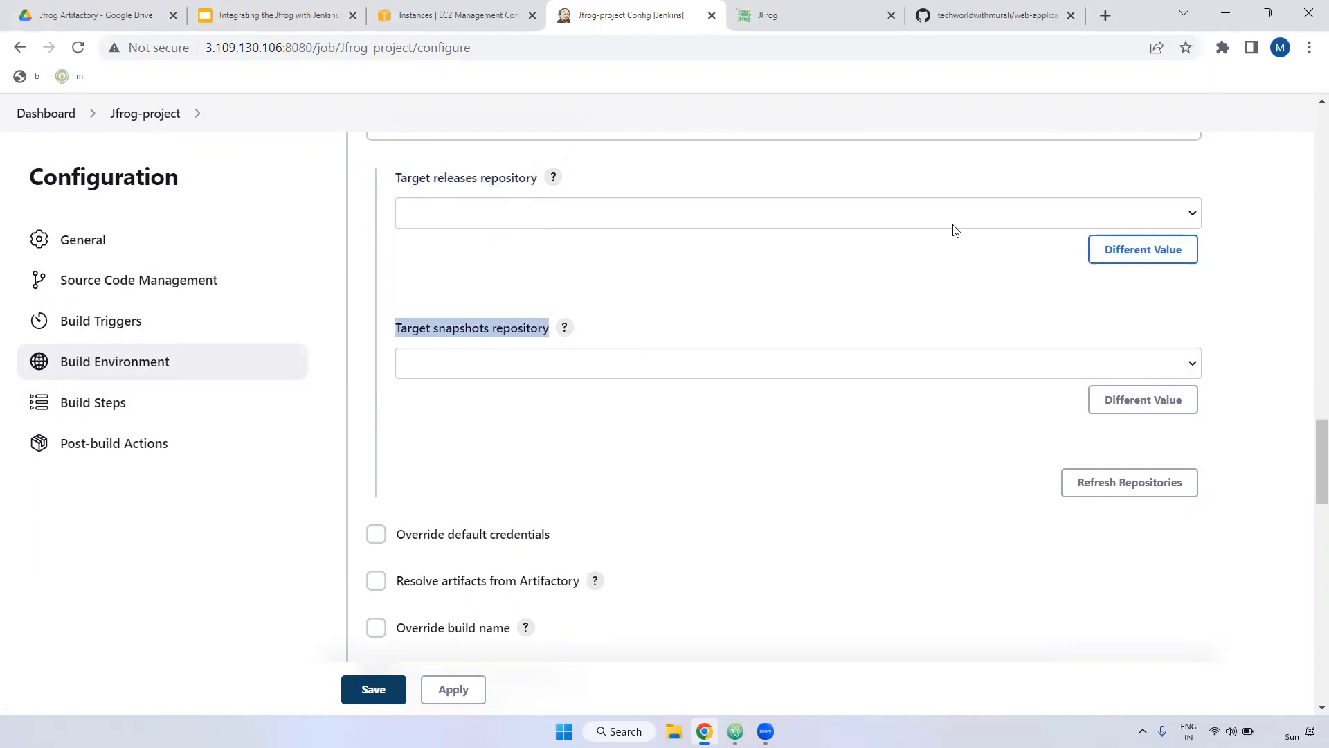
{"action": "left_click", "coordinate": [861, 208]}
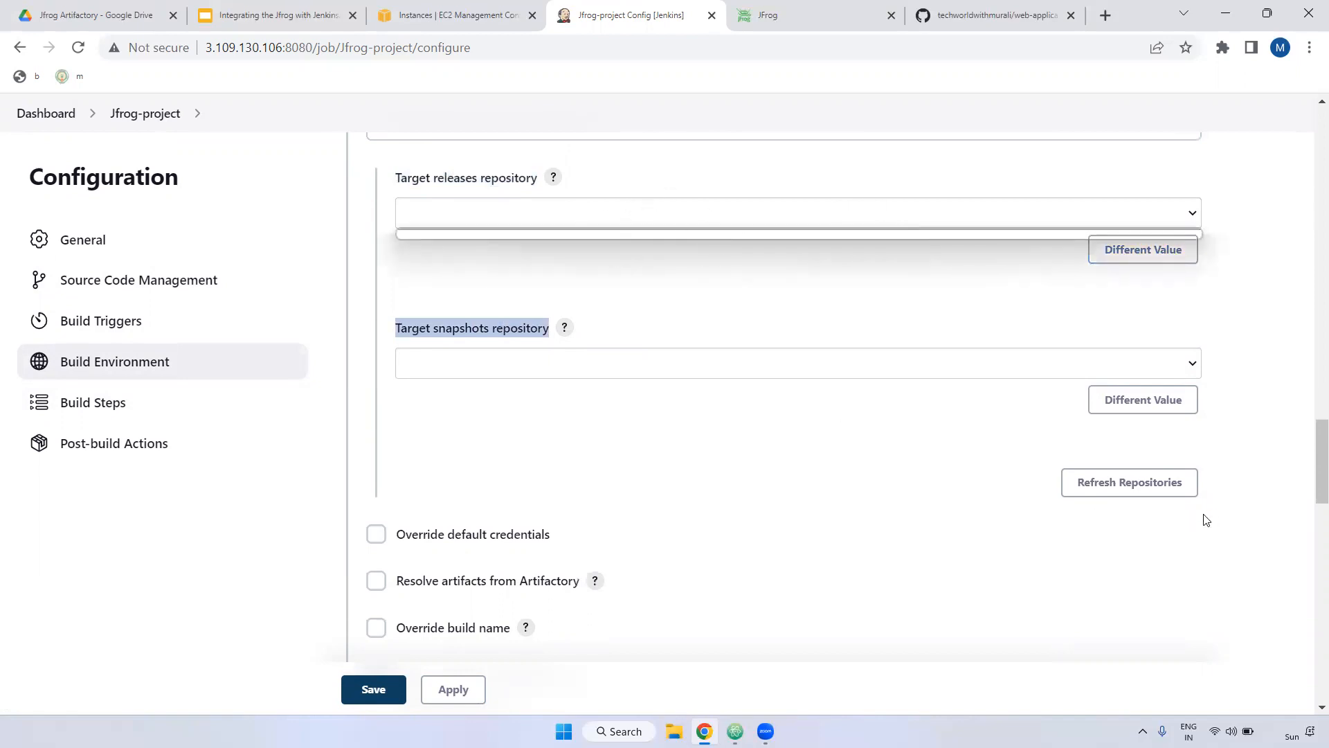
{"action": "left_click", "coordinate": [1121, 491]}
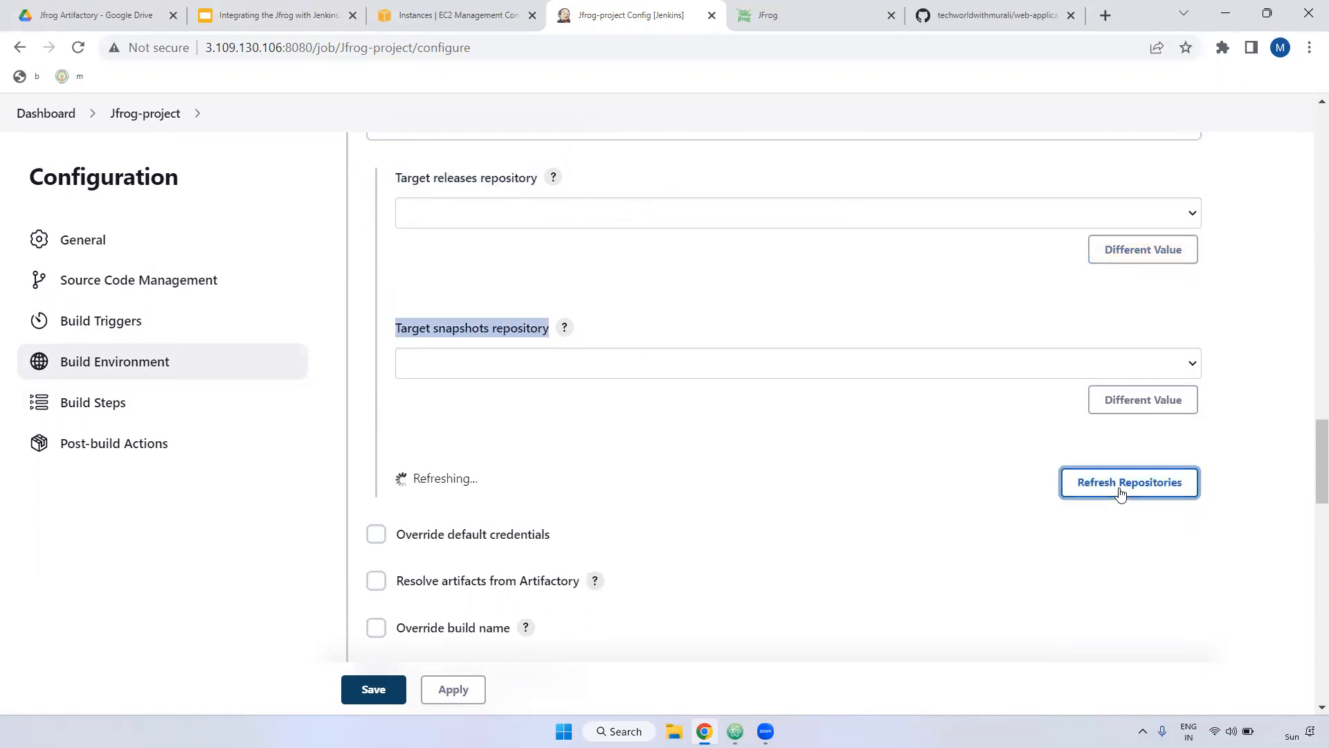
{"action": "left_click", "coordinate": [579, 219]}
{"action": "left_click", "coordinate": [498, 364]}
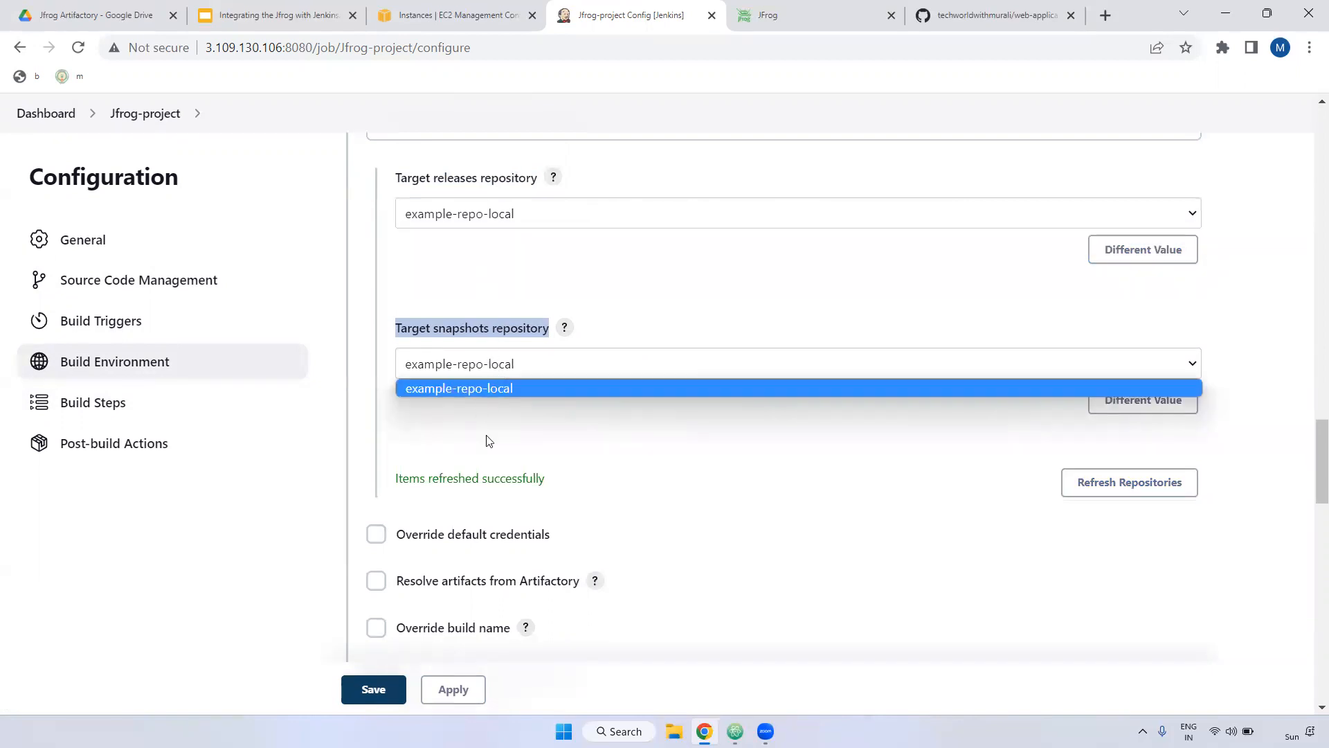
{"action": "left_click", "coordinate": [806, 15]}
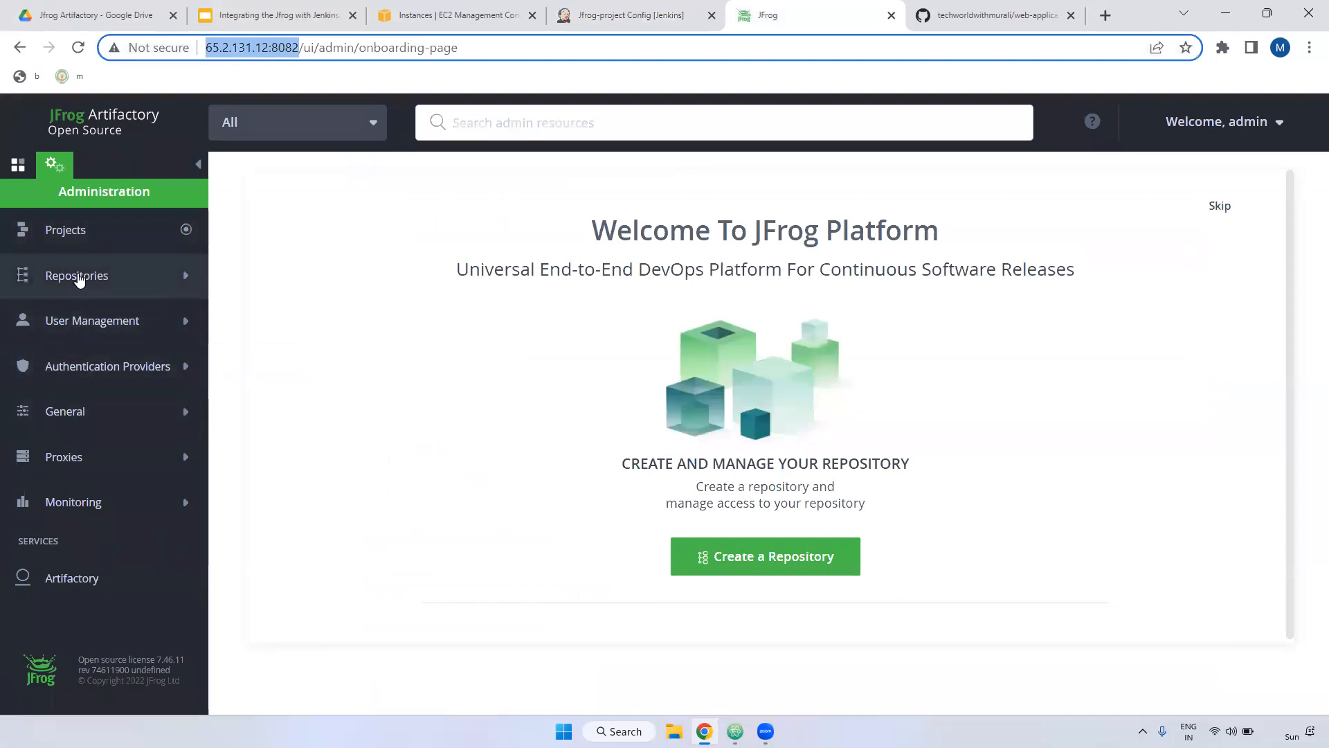
Step: Start a new Maven local repository from the Local Repositories list
{"action": "left_click", "coordinate": [84, 307]}
{"action": "left_click", "coordinate": [80, 321]}
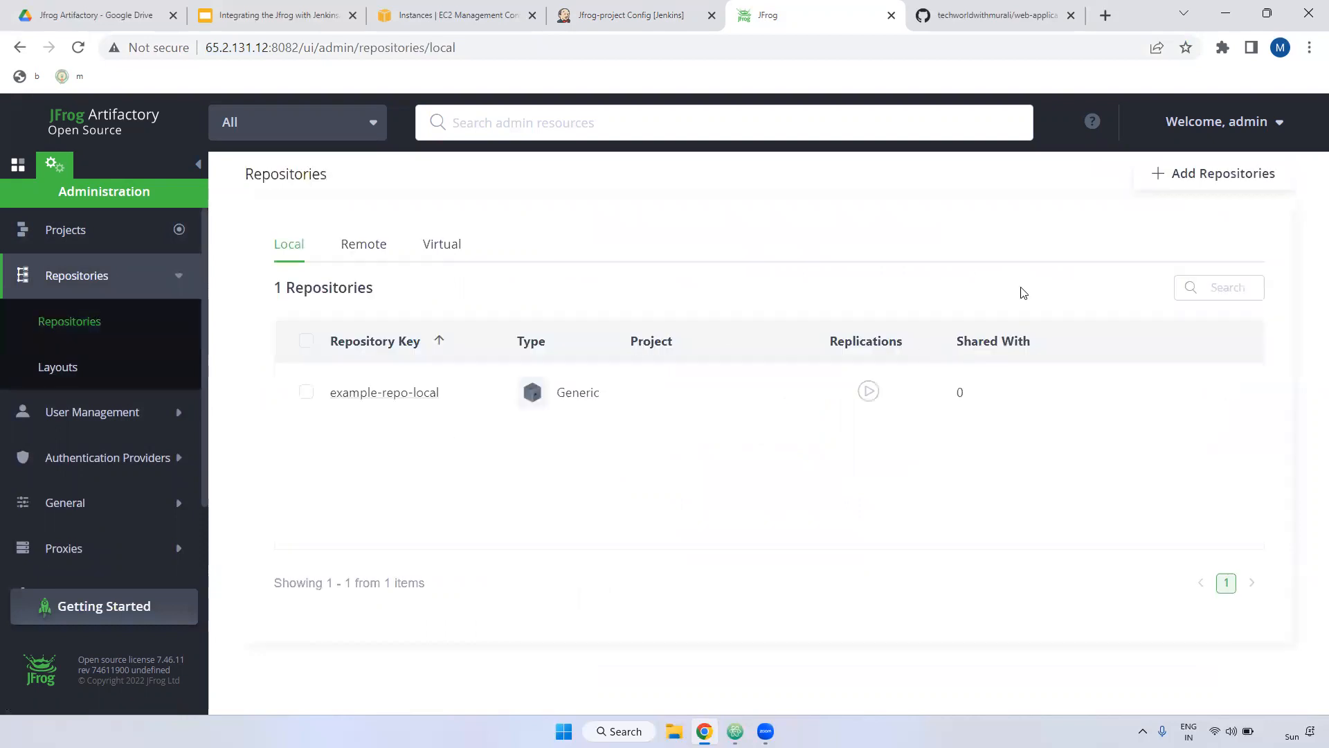
{"action": "left_click", "coordinate": [1216, 181]}
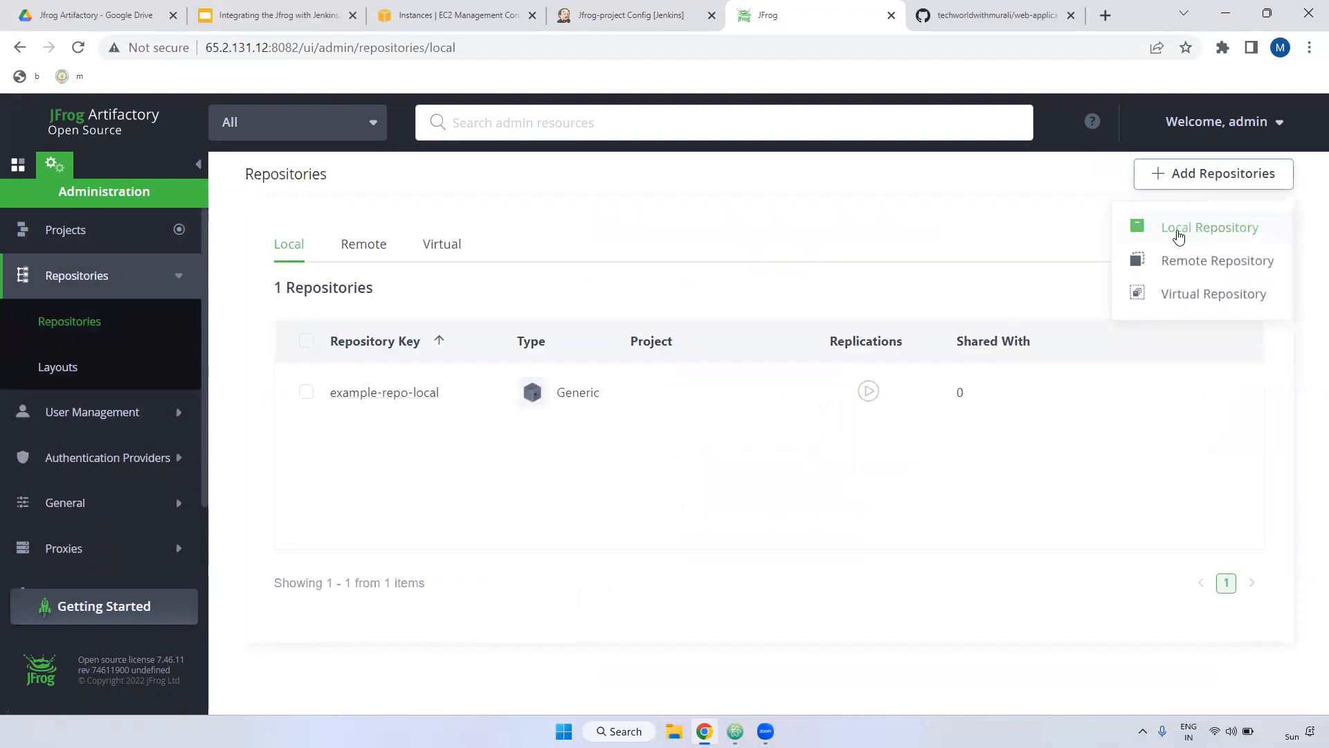
{"action": "left_click", "coordinate": [1201, 236]}
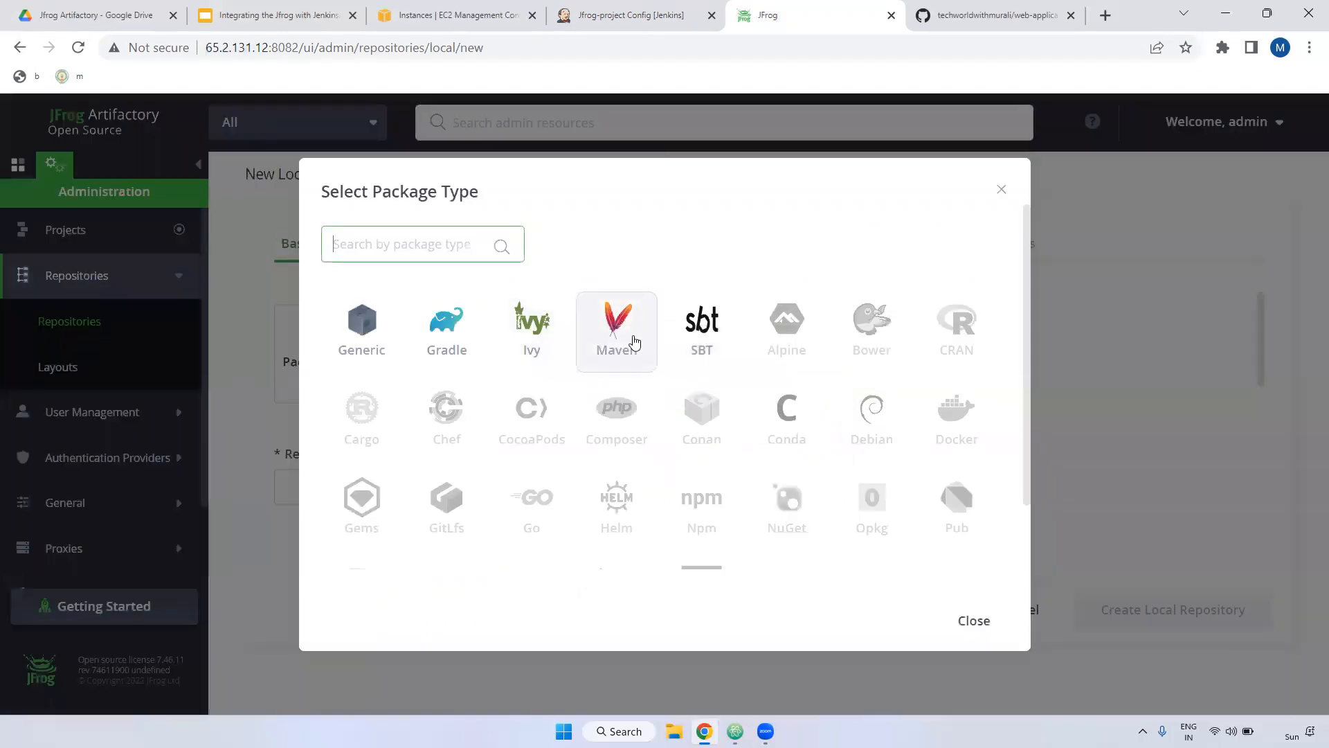
{"action": "left_click", "coordinate": [612, 367]}
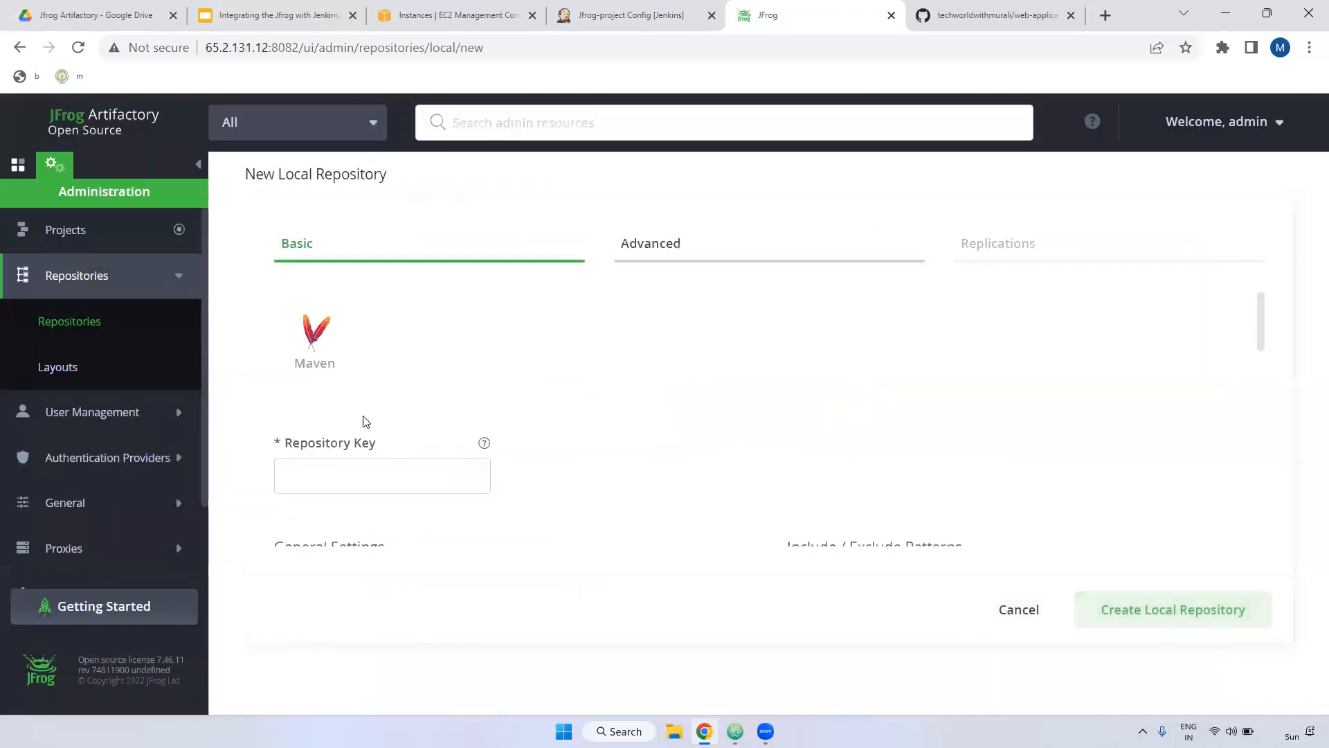
{"action": "scroll", "coordinate": [363, 415], "scroll_direction": "down", "scroll_amount": 1}
{"action": "left_click", "coordinate": [347, 382]}
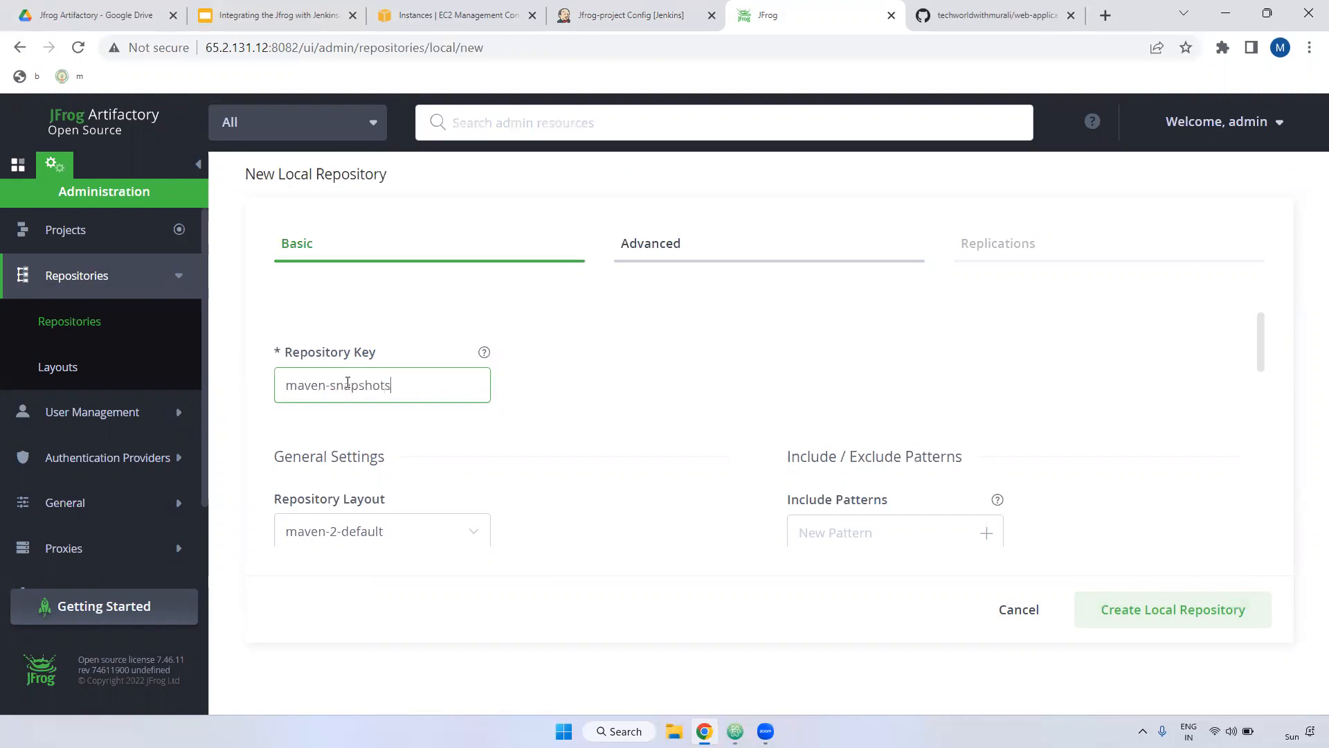
Step: Name the repository maven-snapshots, disable Handle Releases, and create it
{"action": "key", "text": "ctrl+a"}
{"action": "scroll", "coordinate": [365, 549], "scroll_direction": "down", "scroll_amount": 3}
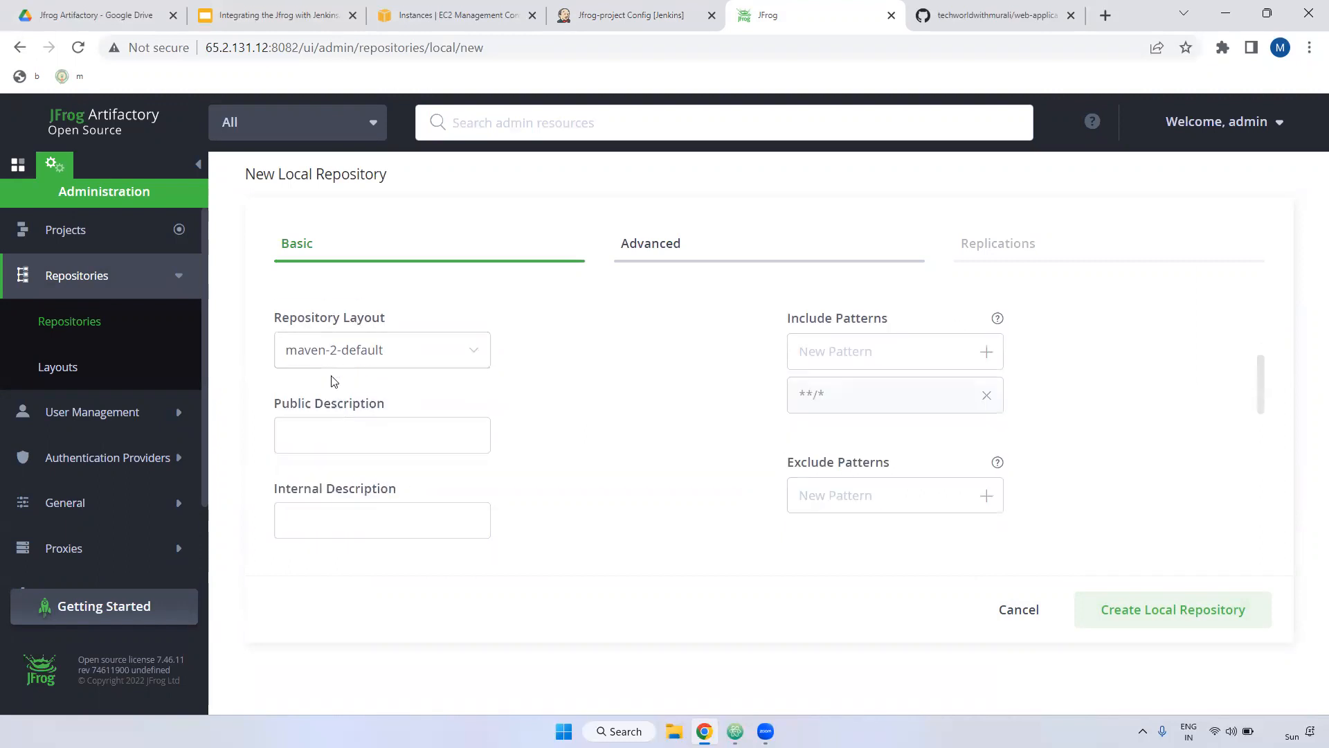
{"action": "scroll", "coordinate": [330, 405], "scroll_direction": "down", "scroll_amount": 1}
{"action": "left_click_drag", "start_coordinate": [274, 312], "coordinate": [398, 315]}
{"action": "left_click", "coordinate": [270, 405]}
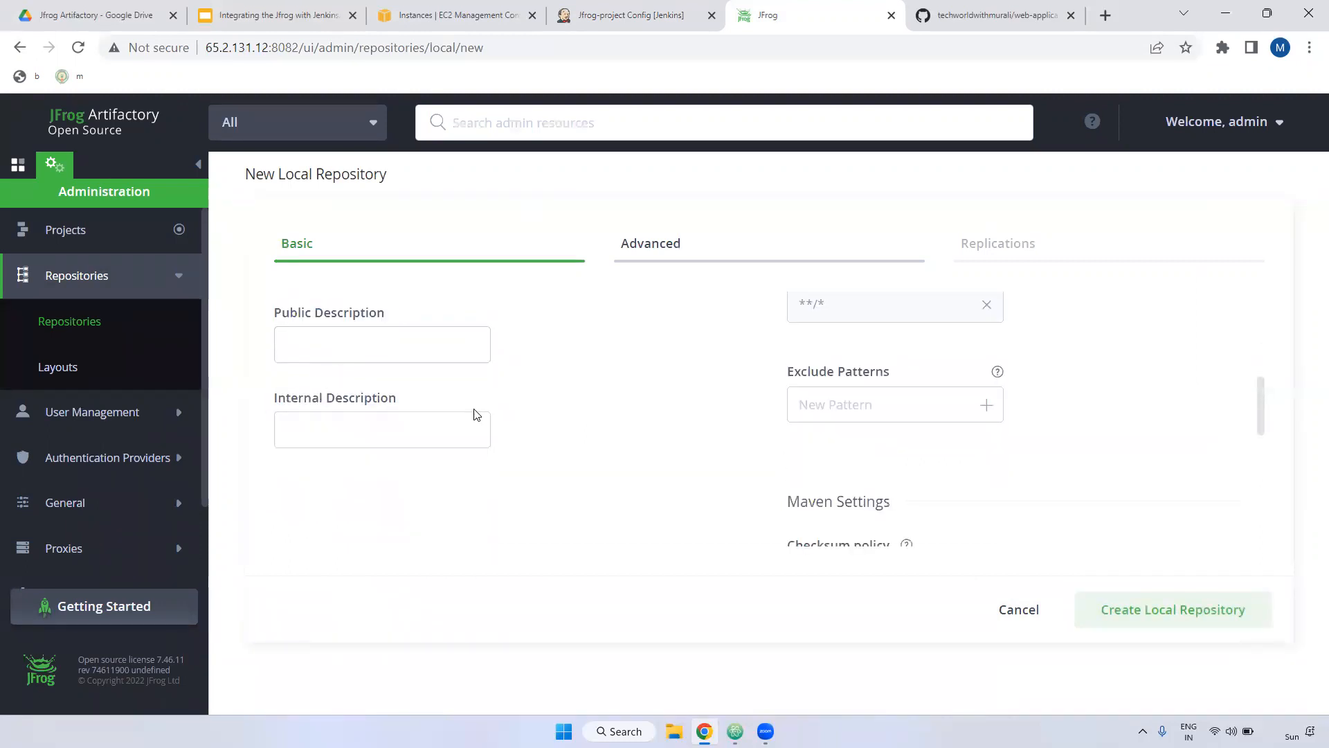
{"action": "scroll", "coordinate": [1011, 523], "scroll_direction": "down", "scroll_amount": 7}
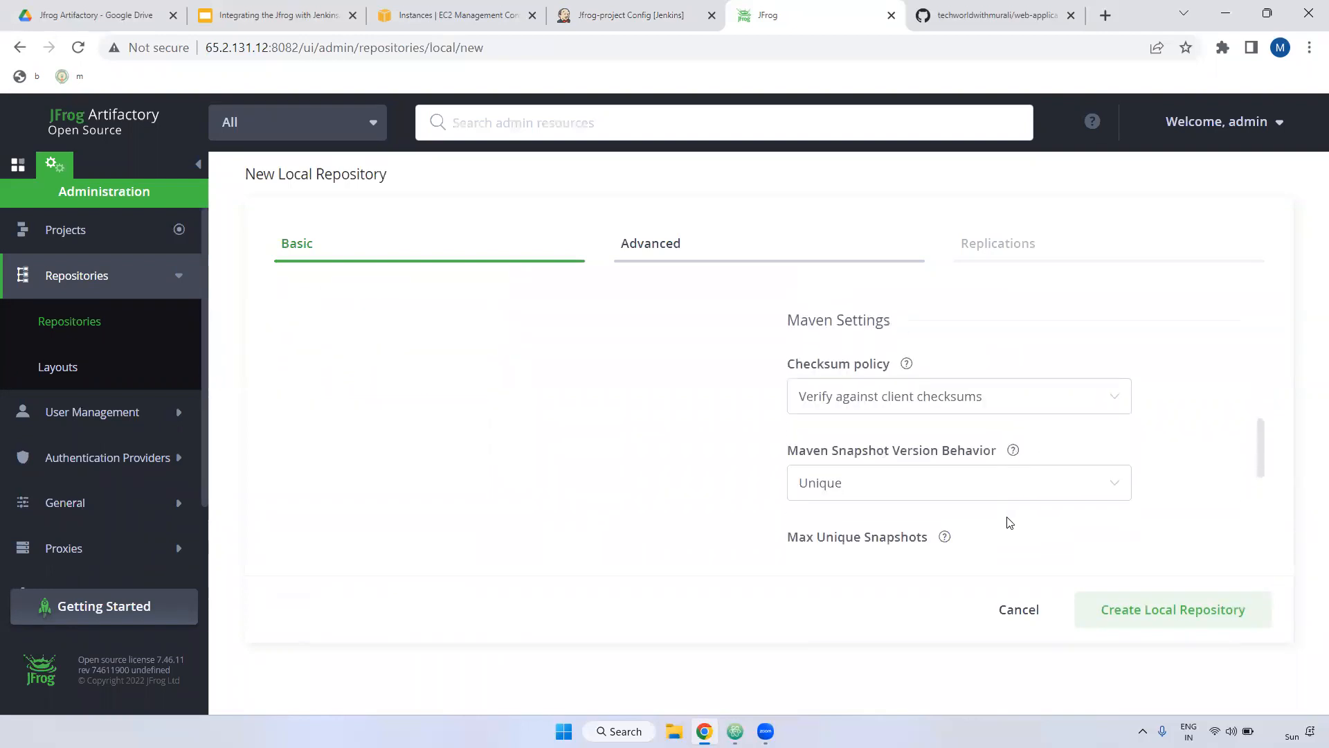
{"action": "scroll", "coordinate": [865, 388], "scroll_direction": "up", "scroll_amount": 1}
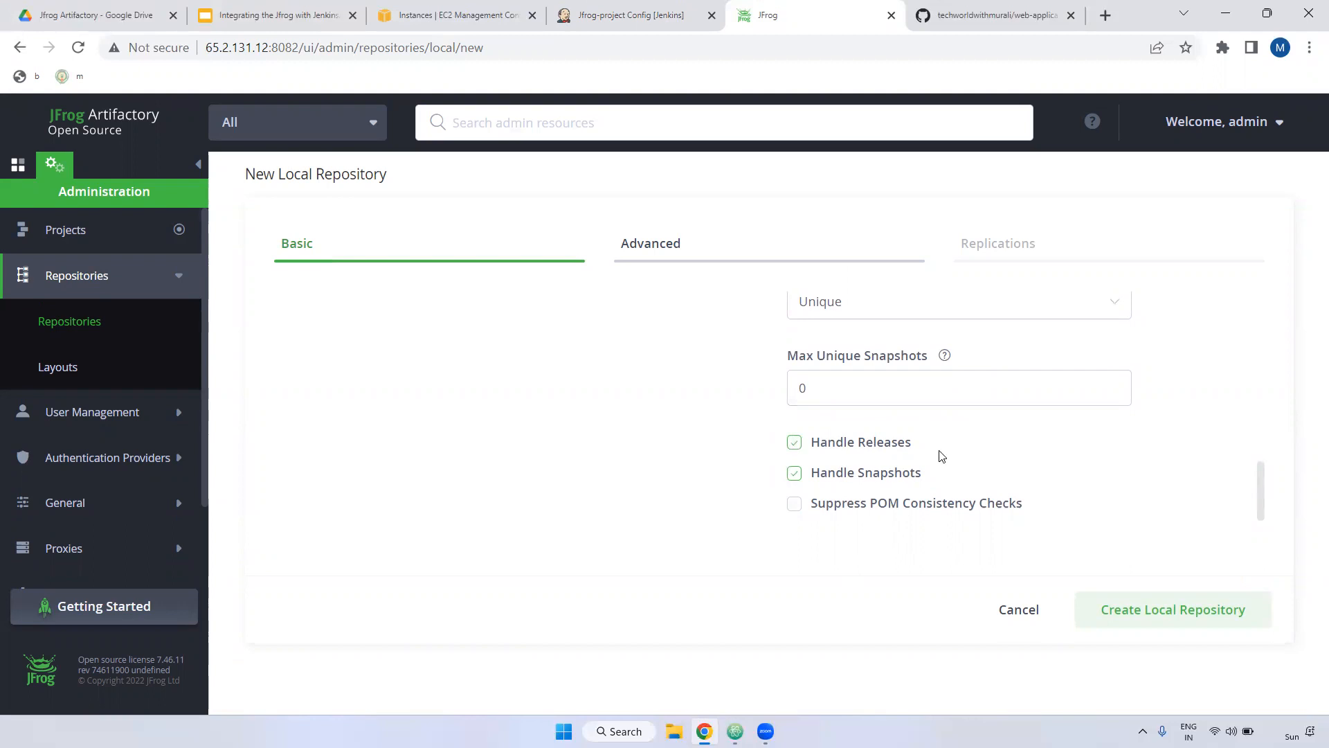
{"action": "left_click", "coordinate": [795, 443]}
{"action": "left_click", "coordinate": [1175, 612]}
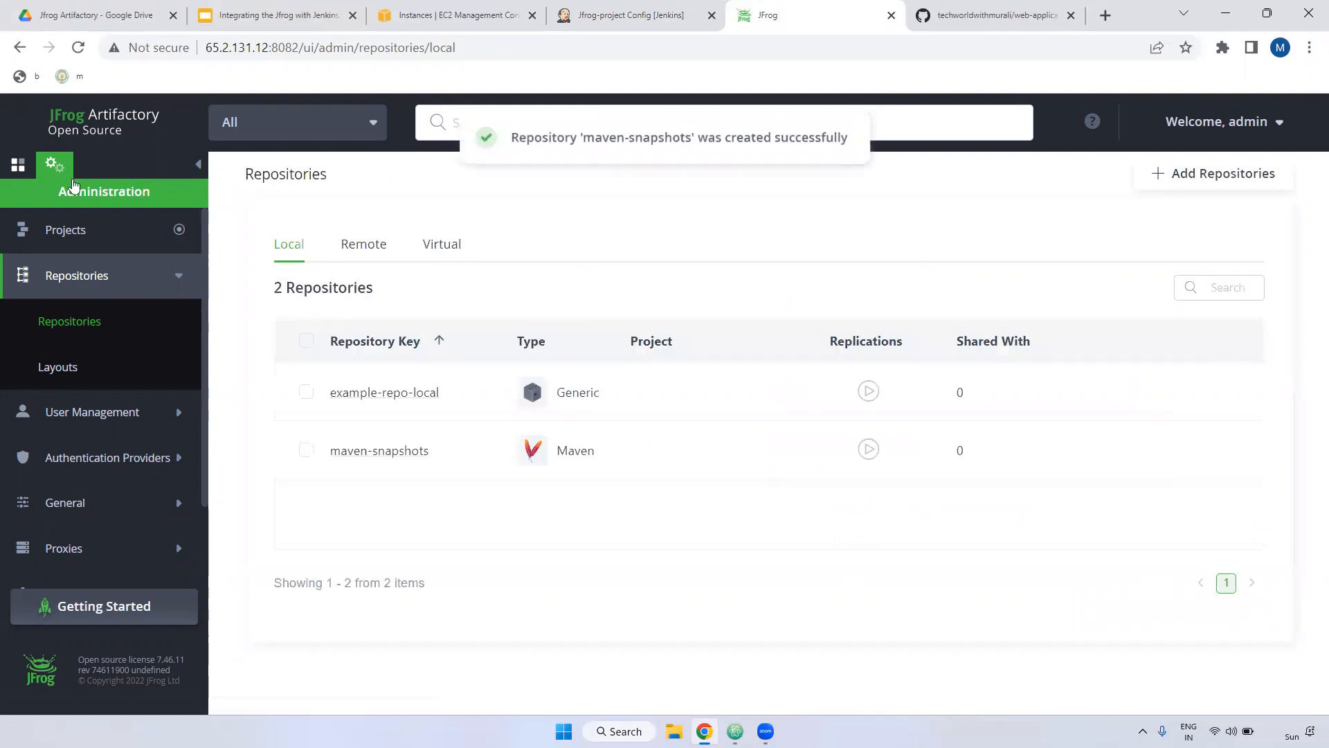
Step: Check that maven-snapshots appears in the Artifactory artifact tree, then go back to Jenkins
{"action": "left_click", "coordinate": [17, 164]}
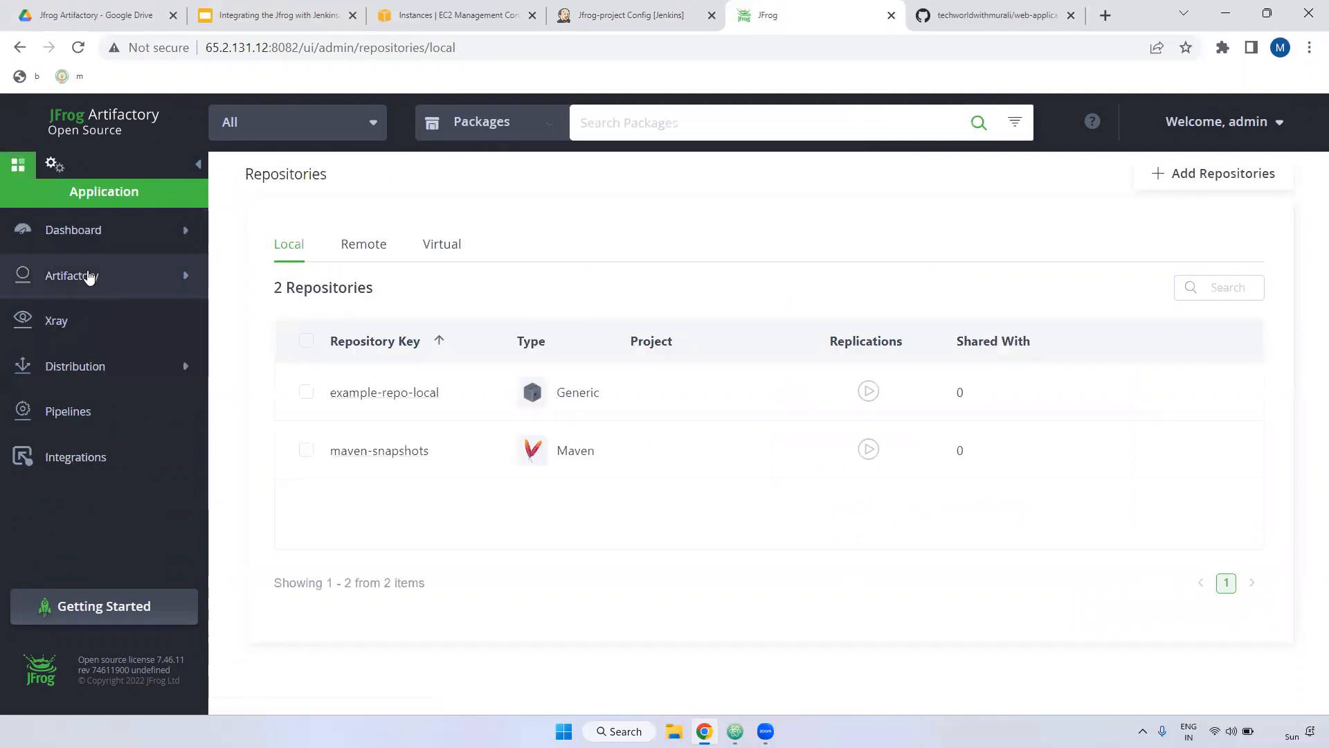
{"action": "left_click", "coordinate": [89, 277]}
{"action": "left_click", "coordinate": [87, 412]}
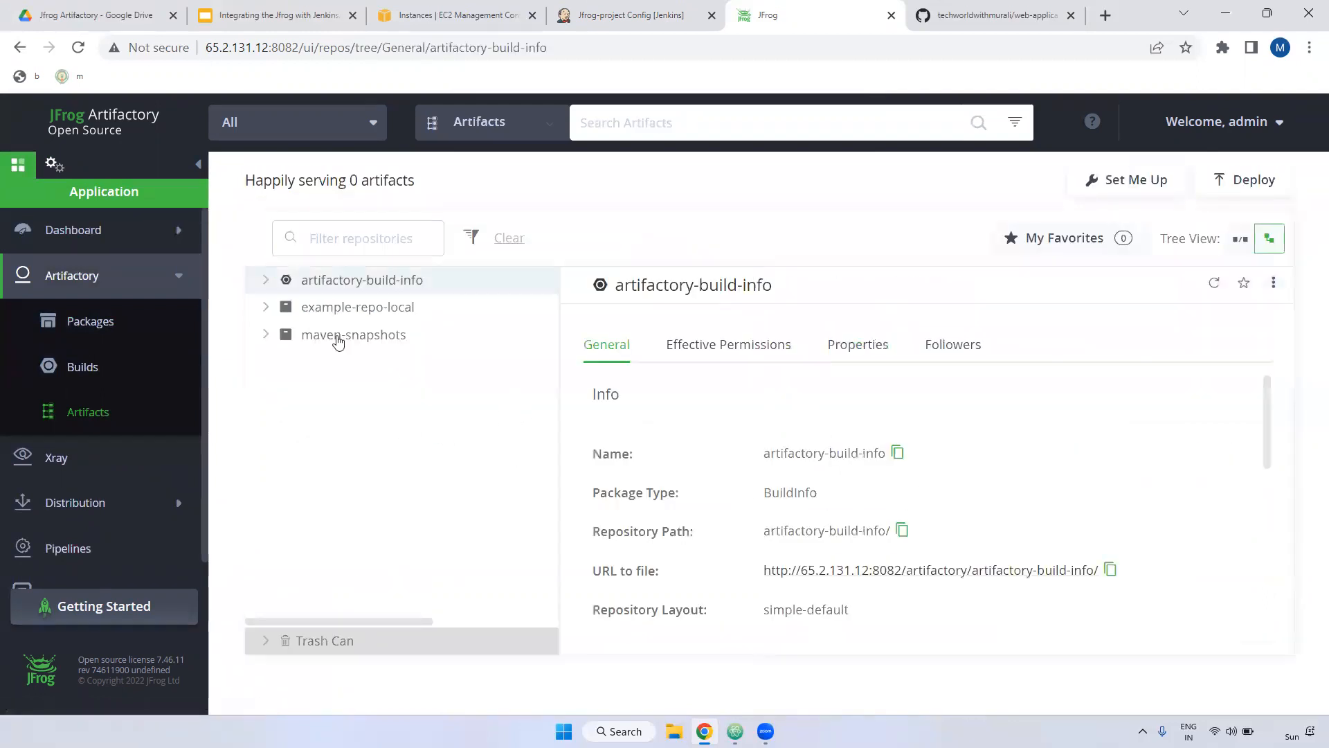
{"action": "left_click", "coordinate": [339, 344]}
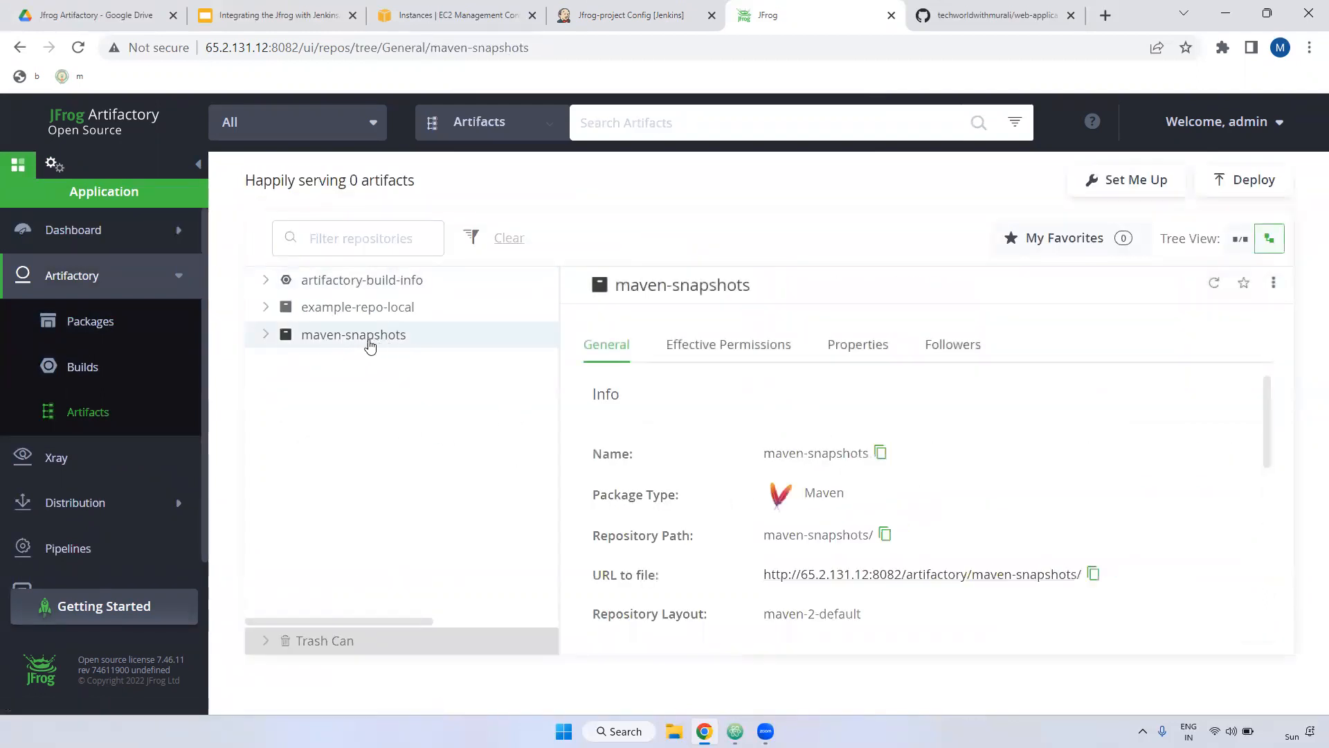
{"action": "left_click", "coordinate": [626, 15]}
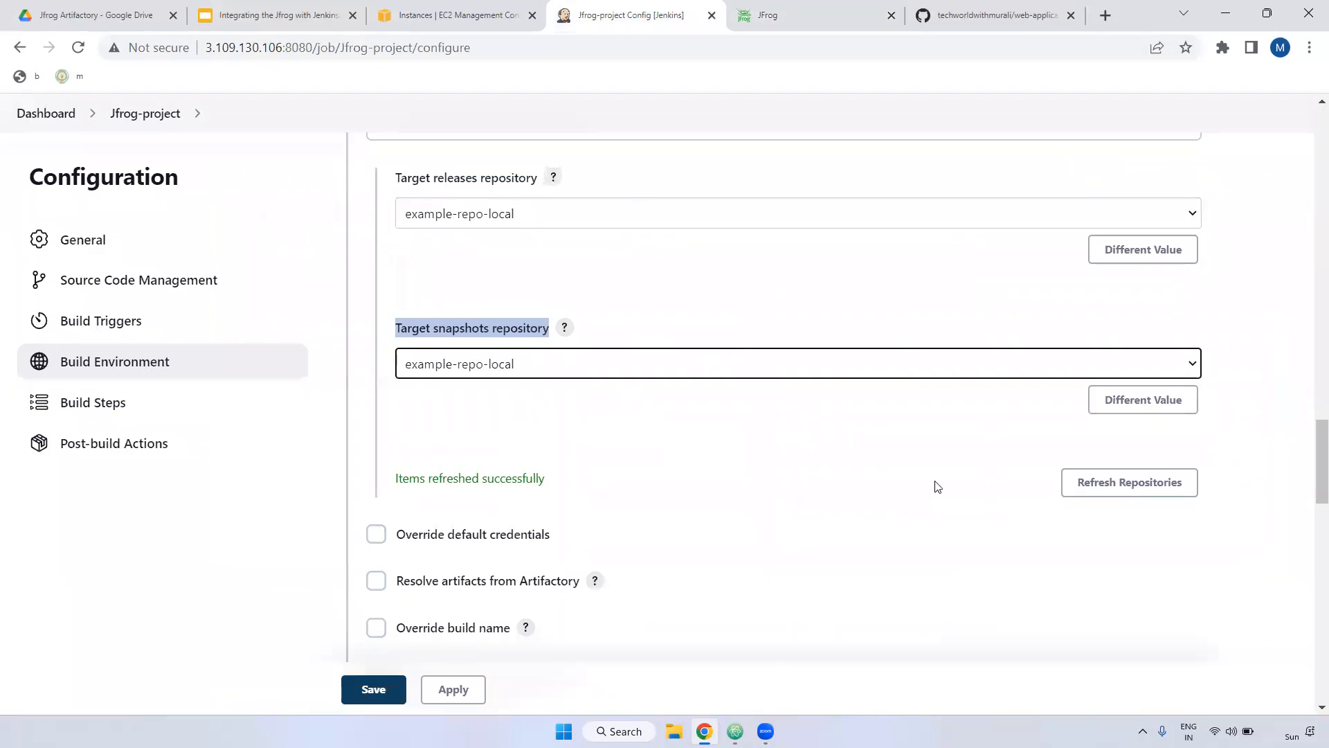
Step: Set the snapshots target to maven-snapshots, keep example-repo-local for releases, and save the job
{"action": "left_click", "coordinate": [1130, 485]}
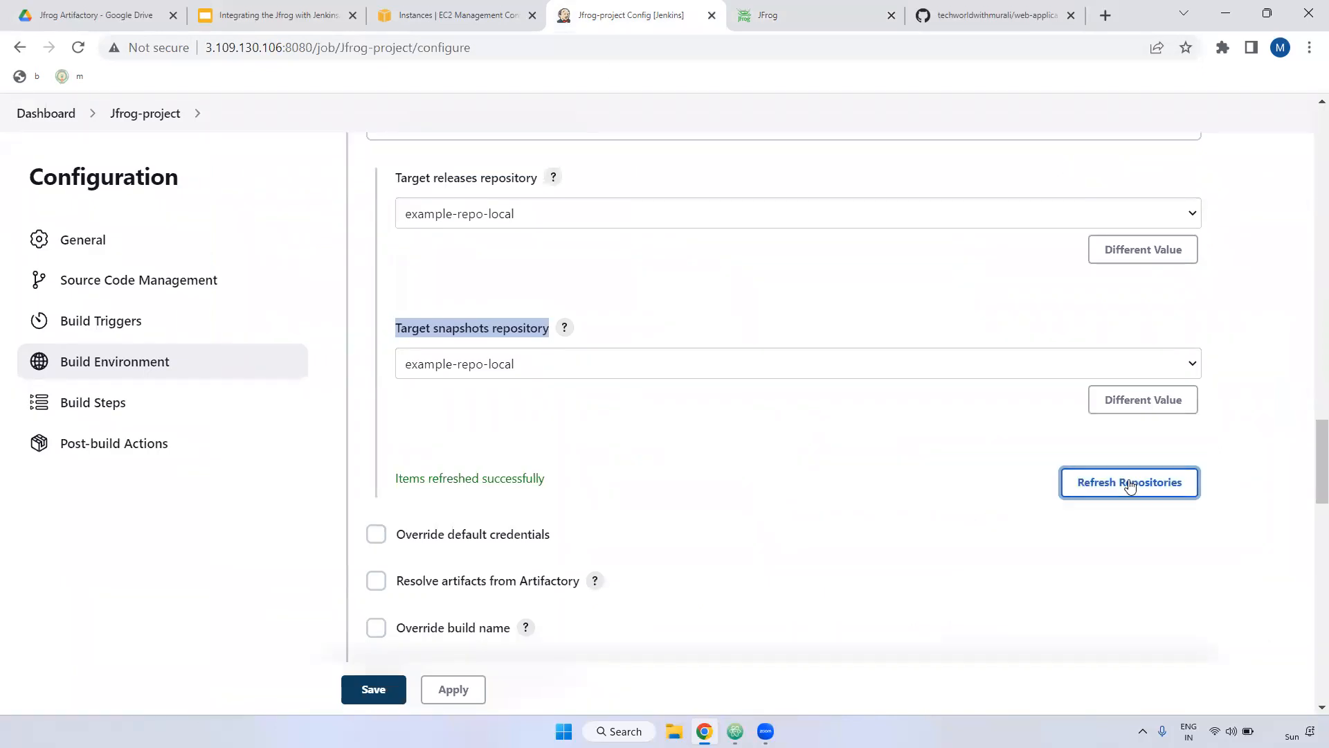
{"action": "left_click", "coordinate": [477, 360]}
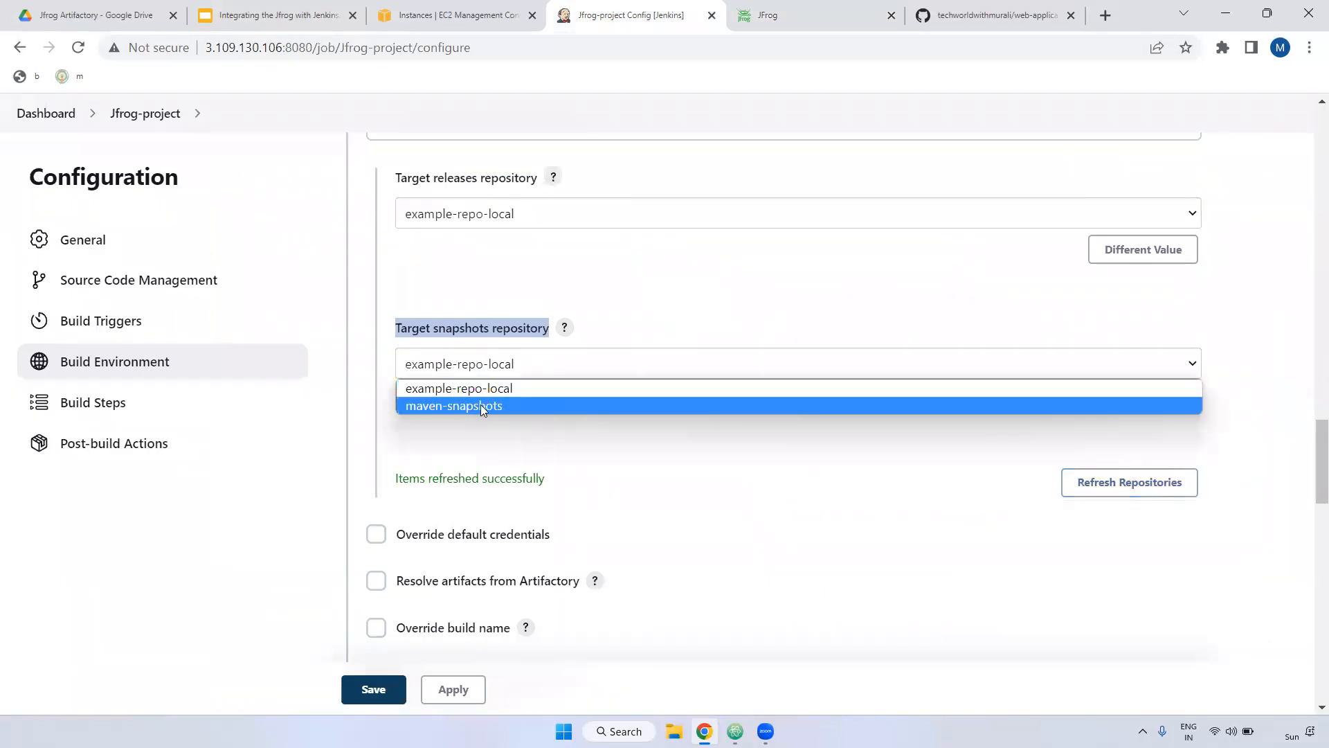
{"action": "left_click", "coordinate": [563, 407]}
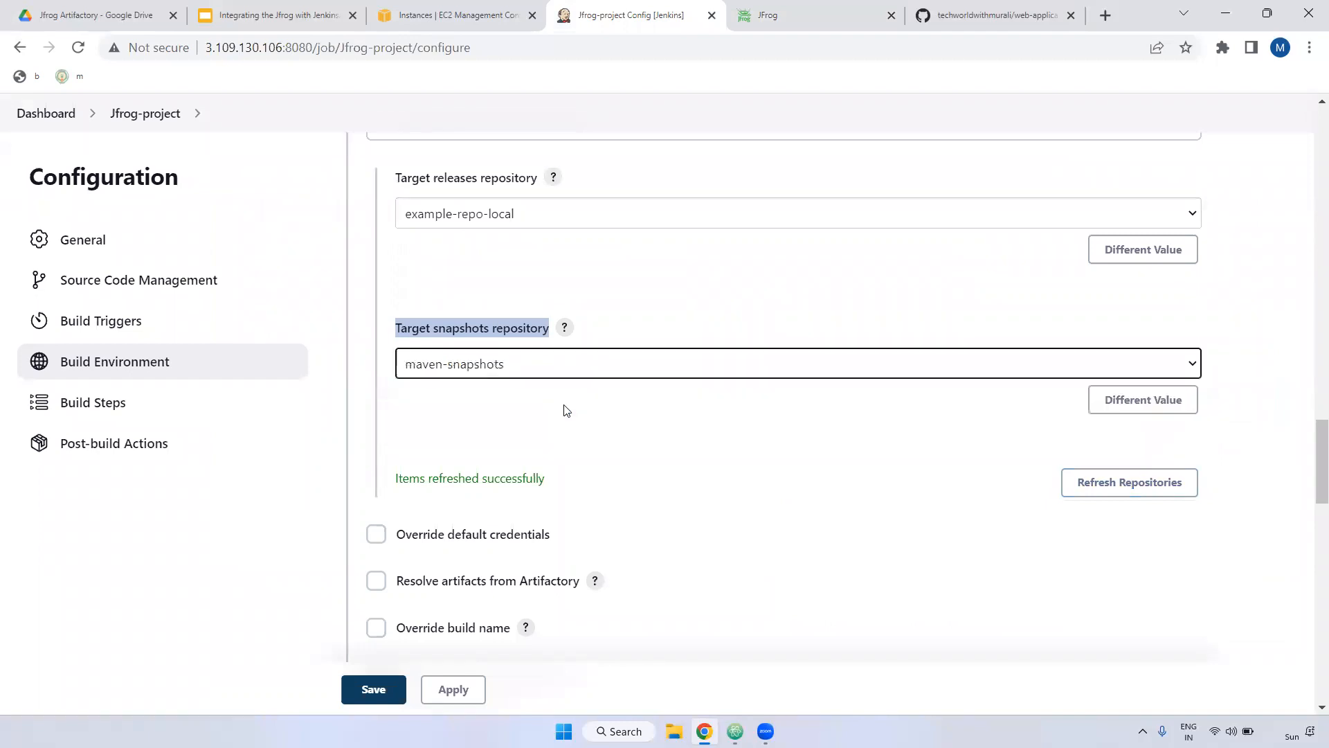
{"action": "left_click", "coordinate": [522, 218]}
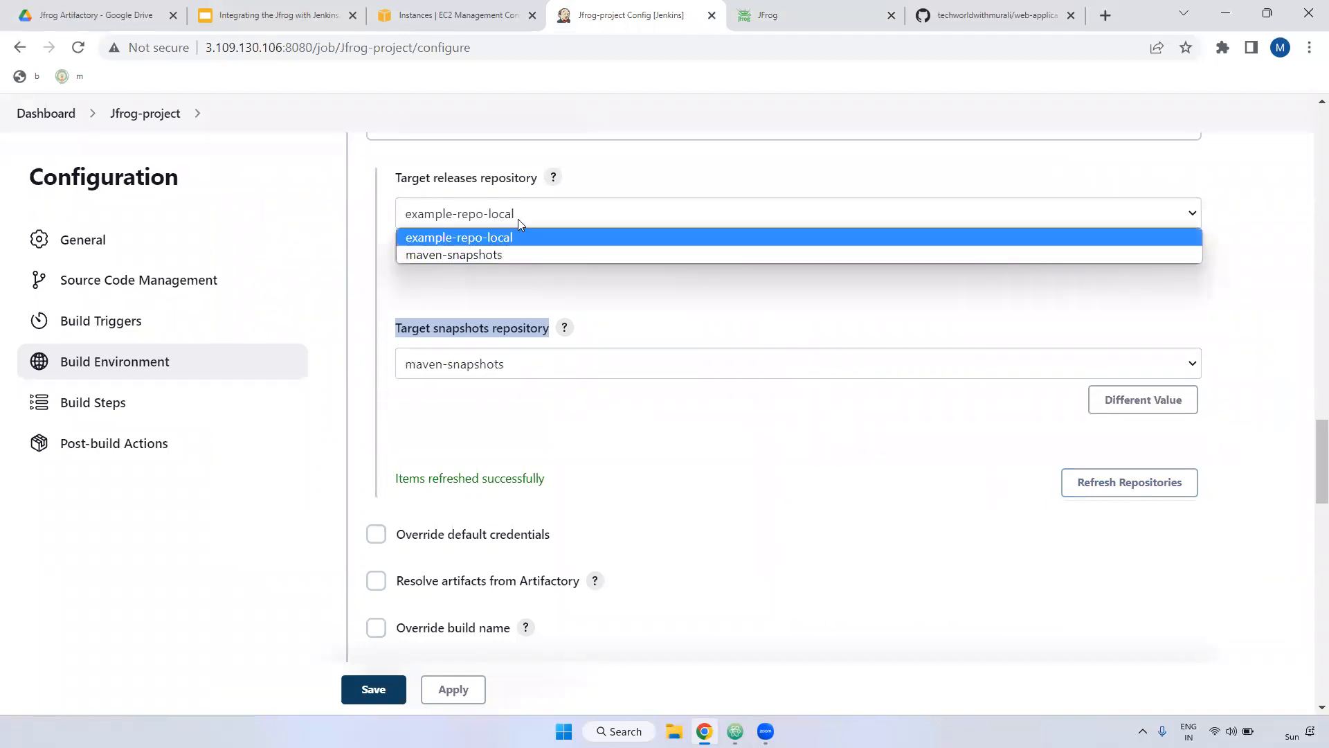
{"action": "left_click", "coordinate": [806, 215]}
{"action": "scroll", "coordinate": [672, 297], "scroll_direction": "down", "scroll_amount": 4}
{"action": "scroll", "coordinate": [539, 427], "scroll_direction": "down", "scroll_amount": 3}
{"action": "scroll", "coordinate": [566, 434], "scroll_direction": "down", "scroll_amount": 1}
{"action": "scroll", "coordinate": [566, 434], "scroll_direction": "down", "scroll_amount": 5}
{"action": "left_click", "coordinate": [453, 689]}
{"action": "left_click", "coordinate": [393, 694]}
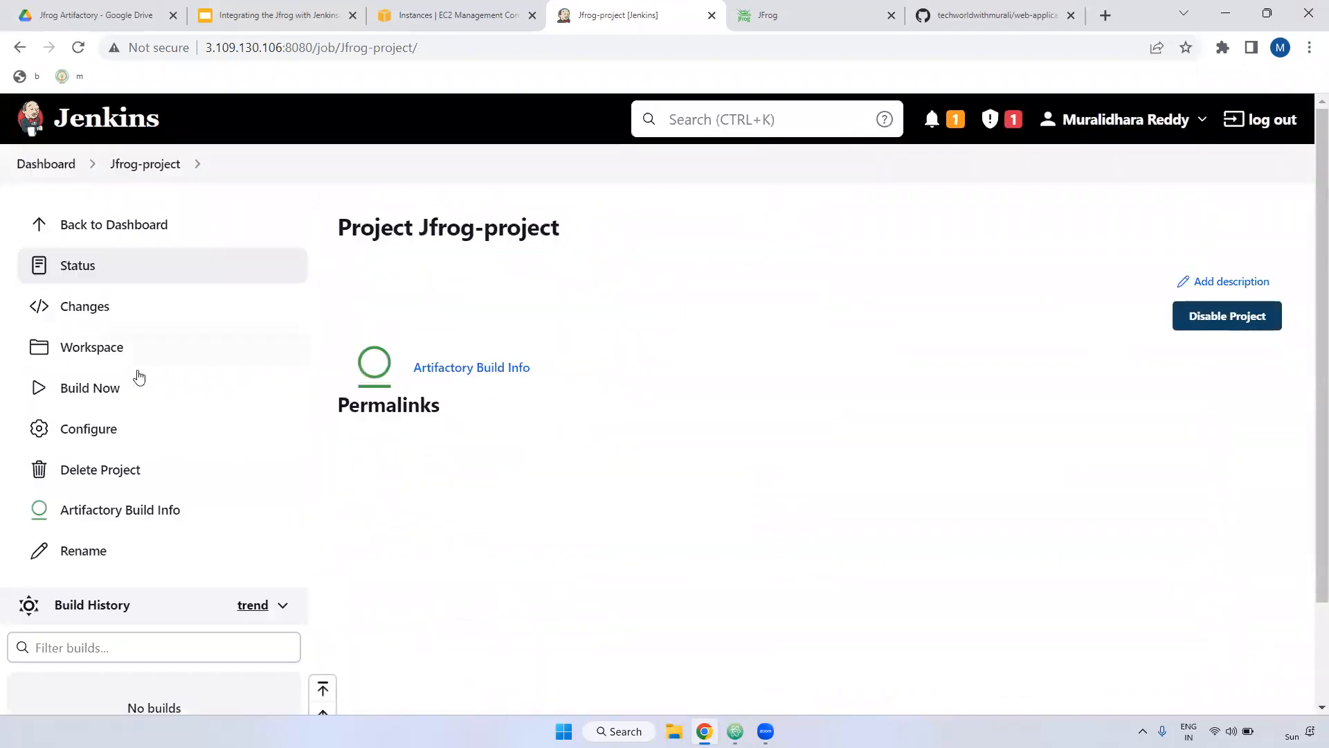
Step: Run Jfrog-project build #1 and open its console output
{"action": "left_click", "coordinate": [105, 388]}
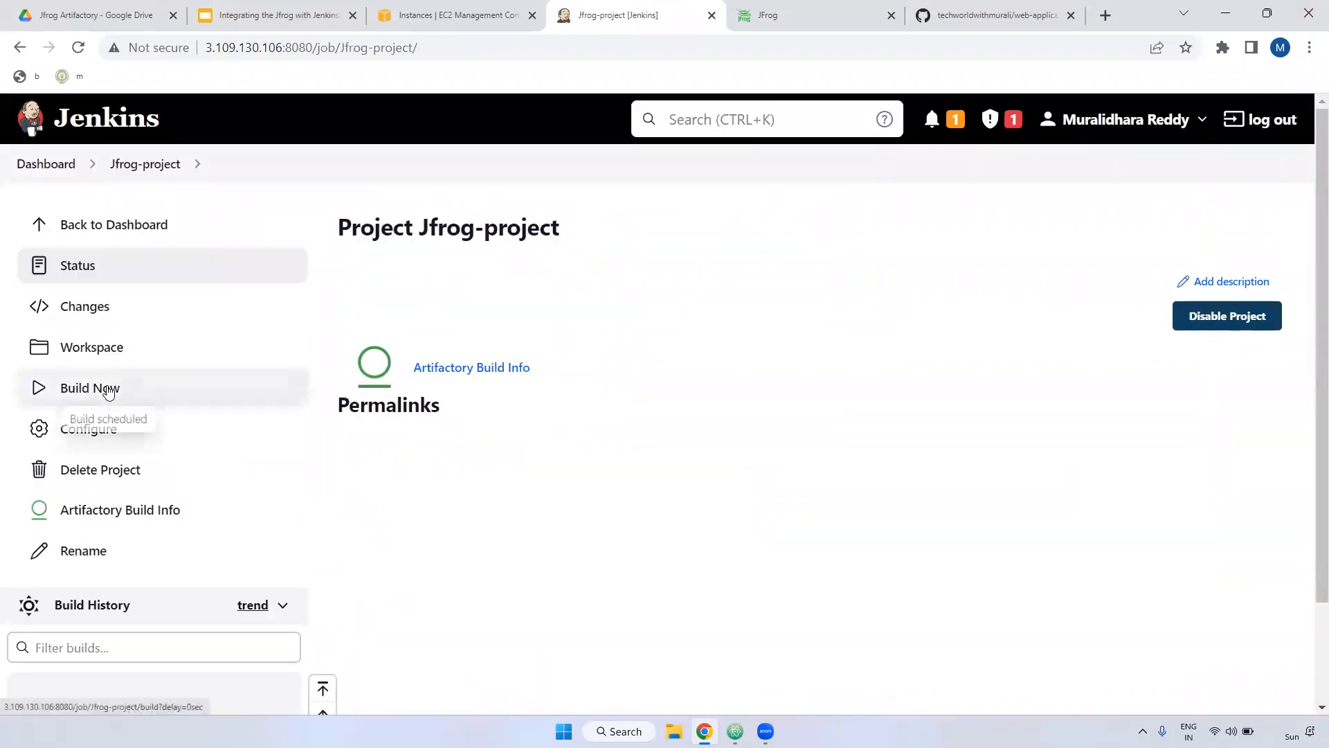
{"action": "left_click", "coordinate": [248, 266]}
{"action": "scroll", "coordinate": [24, 595], "scroll_direction": "down", "scroll_amount": 1}
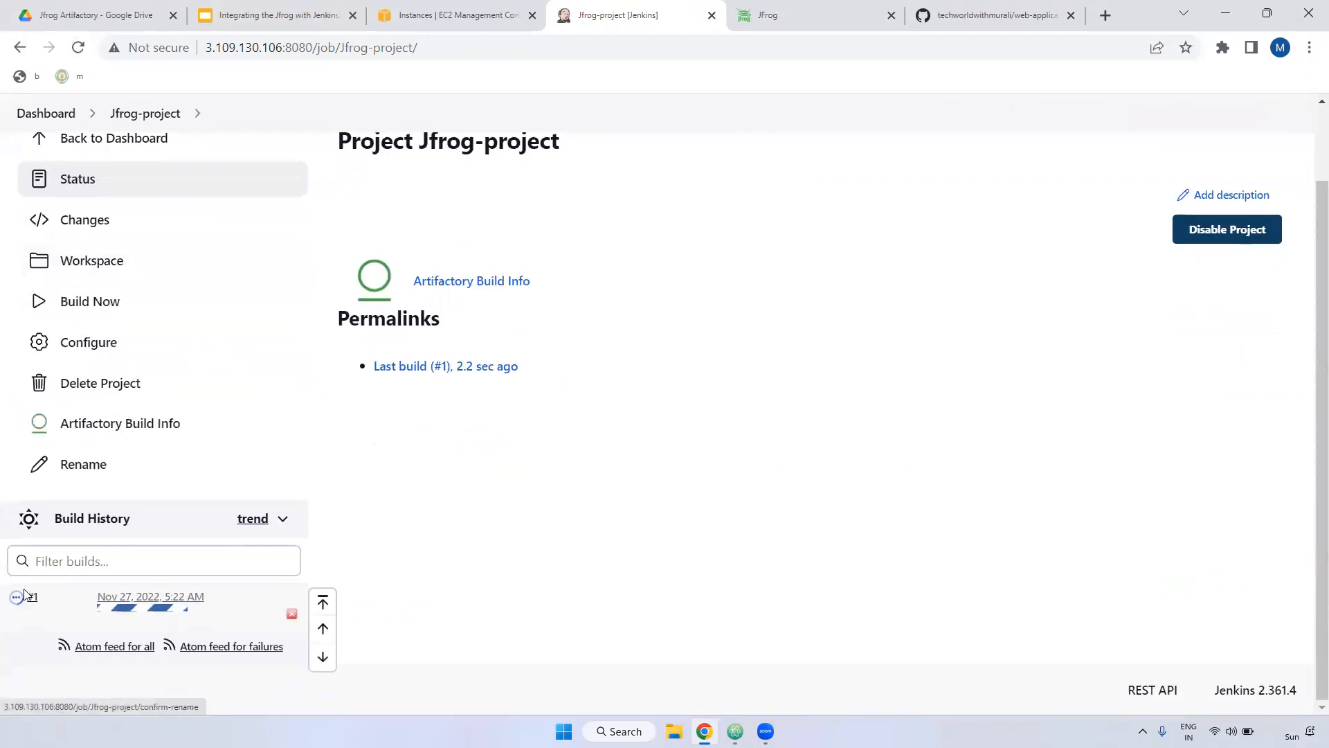
{"action": "left_click", "coordinate": [15, 597]}
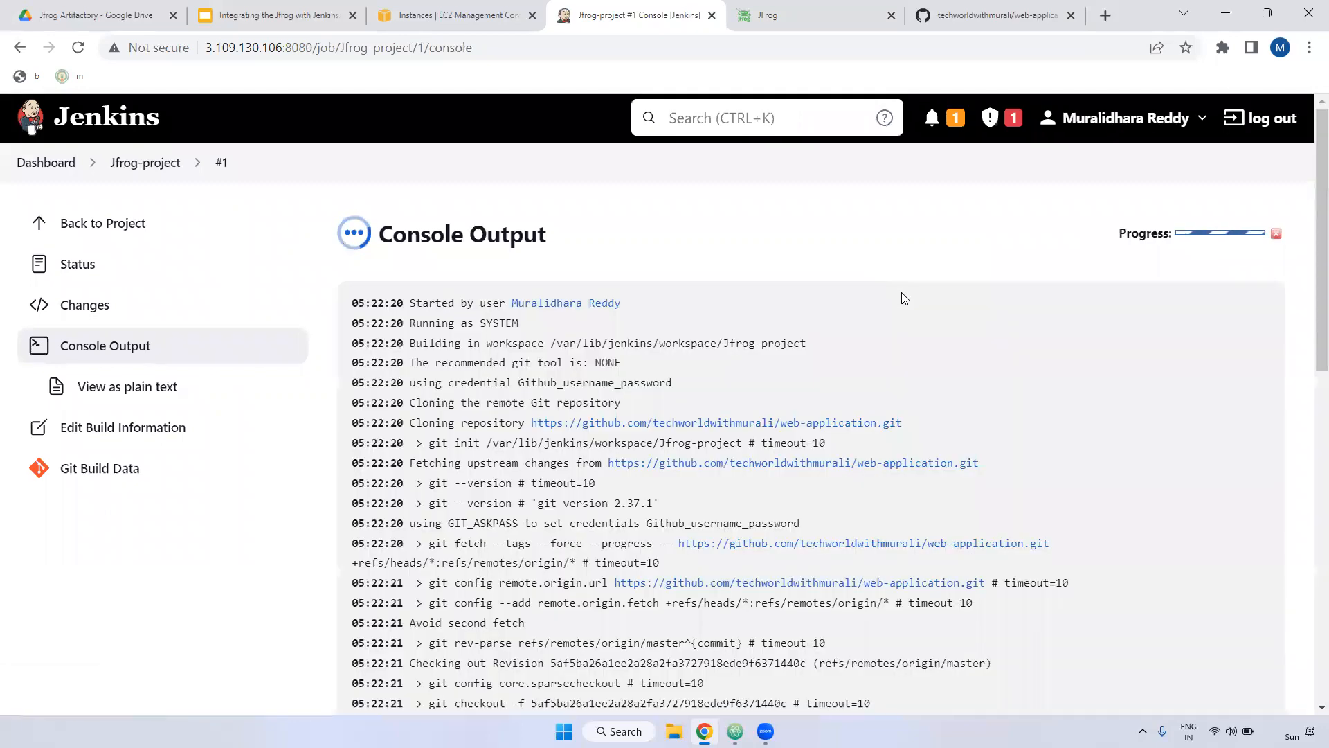
Step: Copy the deployed .war artifact URL from the end of the build log
{"action": "scroll", "coordinate": [868, 369], "scroll_direction": "down", "scroll_amount": 8}
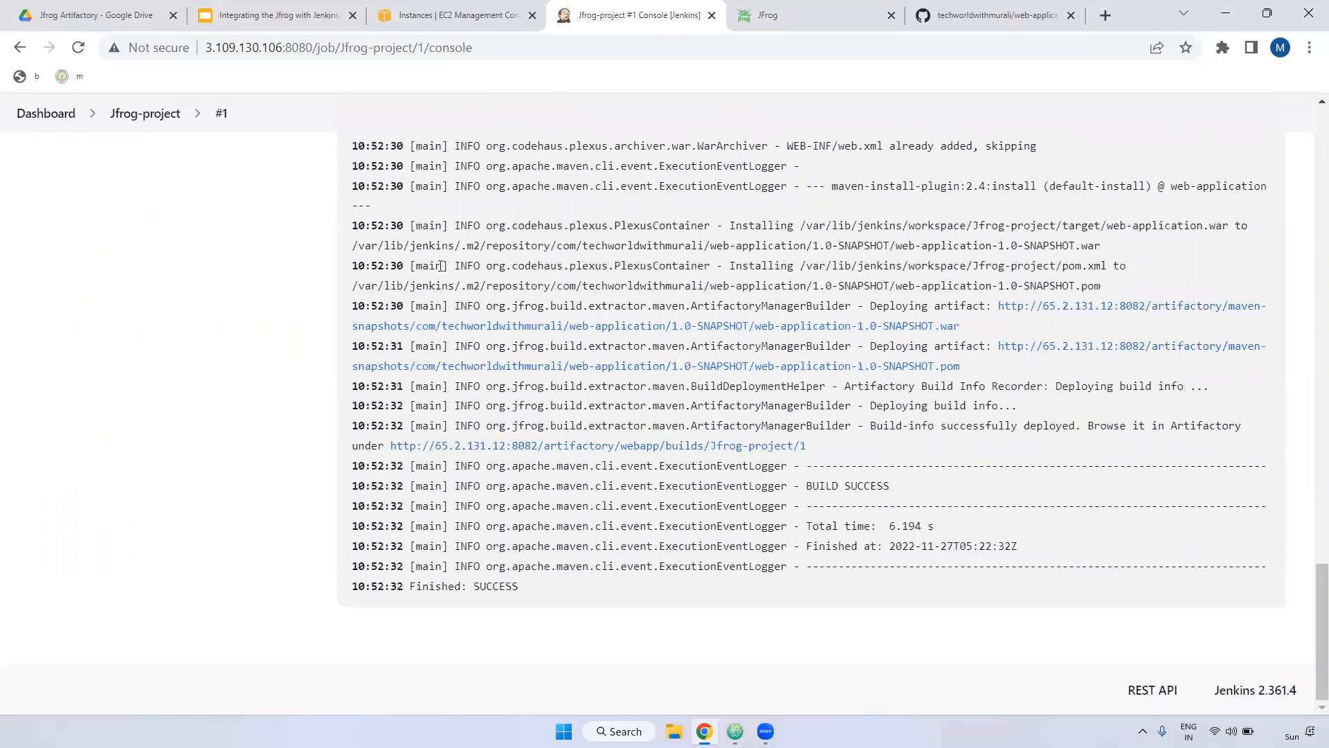
{"action": "scroll", "coordinate": [484, 263], "scroll_direction": "up", "scroll_amount": 2}
{"action": "scroll", "coordinate": [544, 284], "scroll_direction": "up", "scroll_amount": 10}
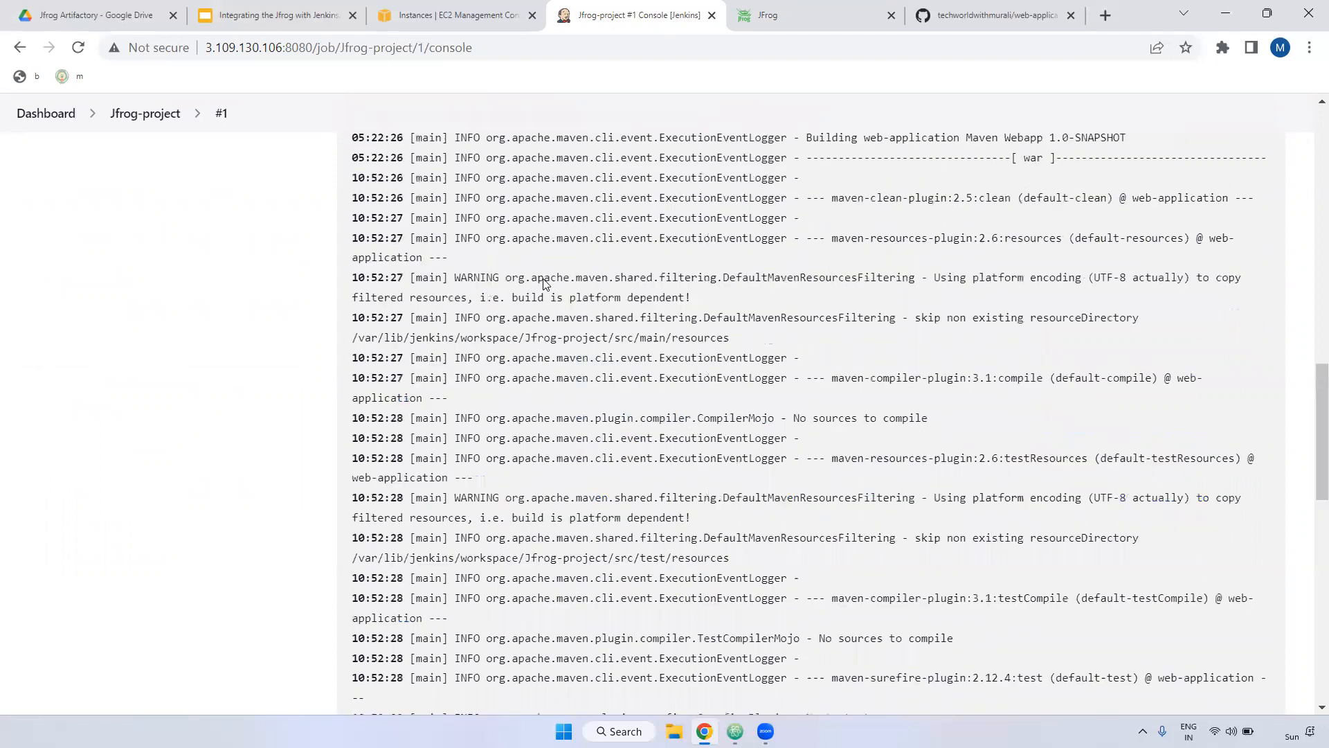
{"action": "scroll", "coordinate": [544, 283], "scroll_direction": "down", "scroll_amount": 5}
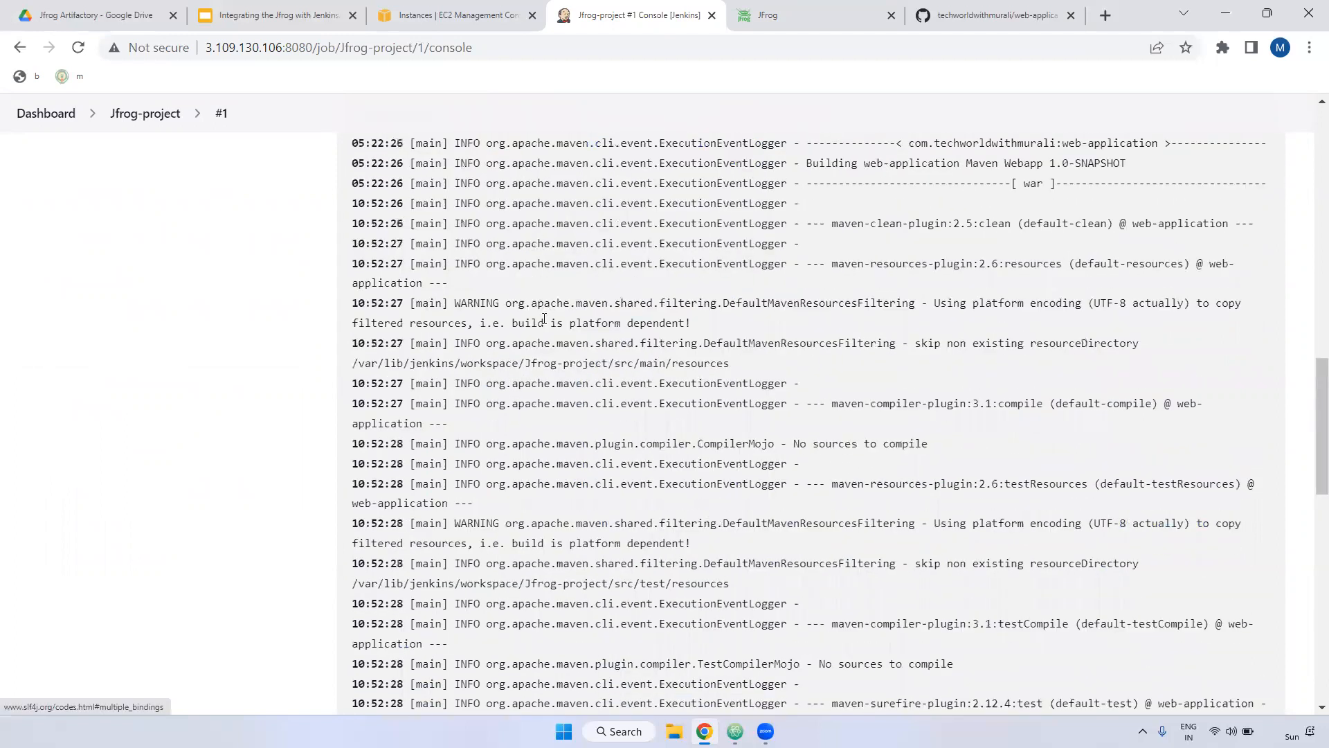
{"action": "scroll", "coordinate": [544, 319], "scroll_direction": "down", "scroll_amount": 10}
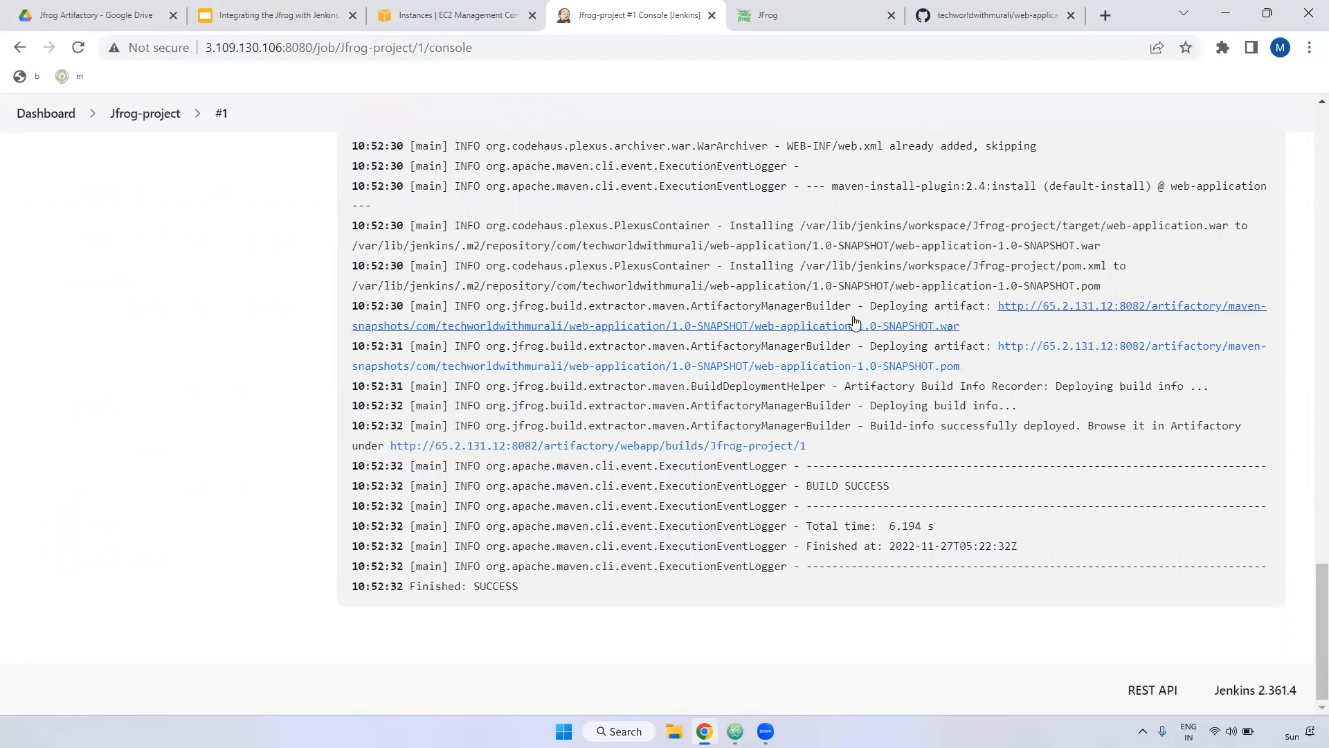
{"action": "left_click_drag", "start_coordinate": [876, 306], "coordinate": [1254, 310]}
{"action": "left_click", "coordinate": [975, 329]}
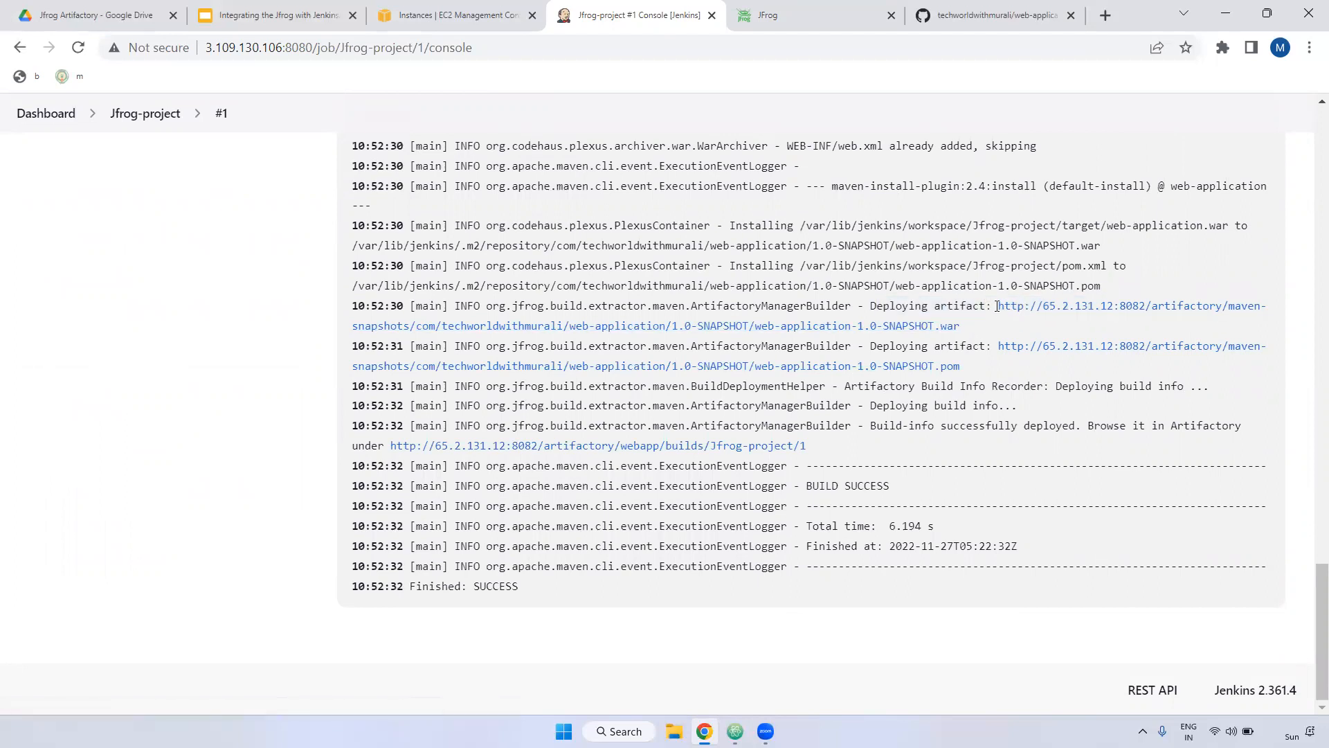
{"action": "left_click_drag", "start_coordinate": [998, 306], "coordinate": [1003, 327]}
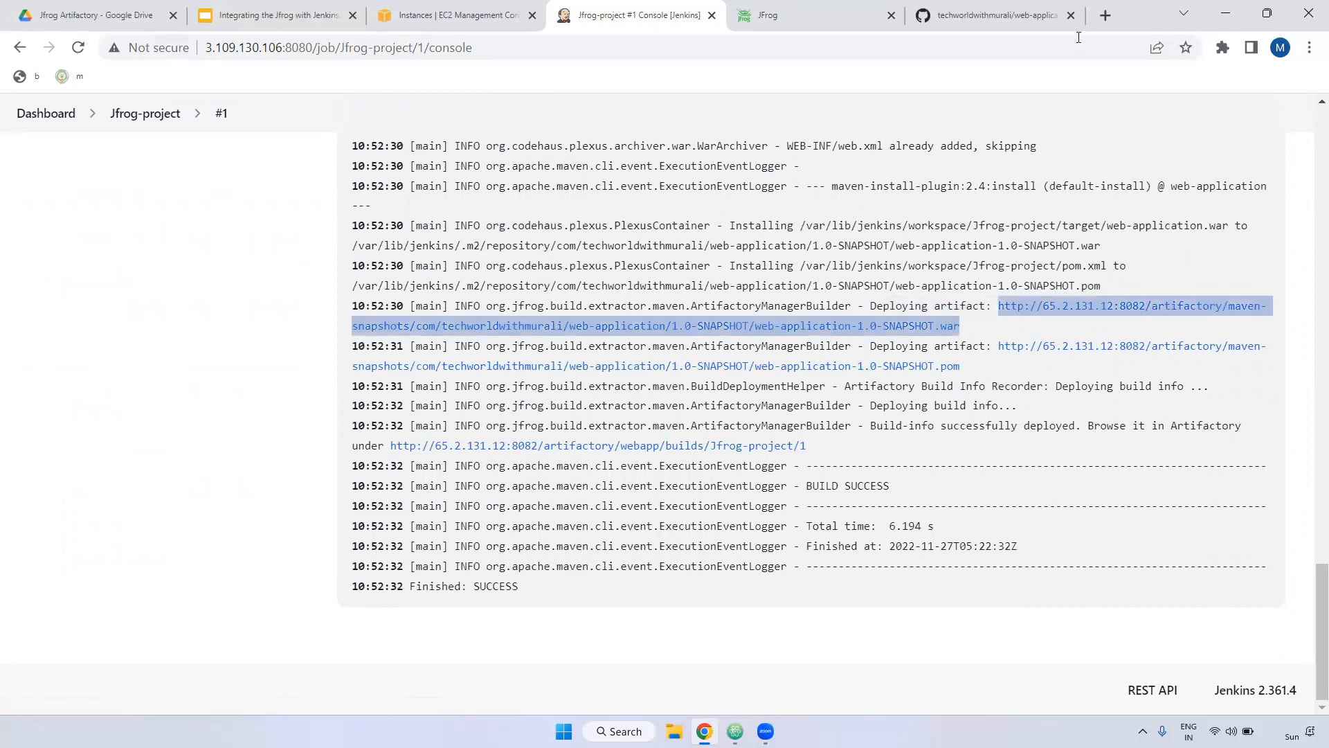
Step: Open the 1.0-SNAPSHOT folder in a new tab using the trimmed .war URL
{"action": "left_click", "coordinate": [1106, 15]}
{"action": "key", "text": "ctrl+v"}
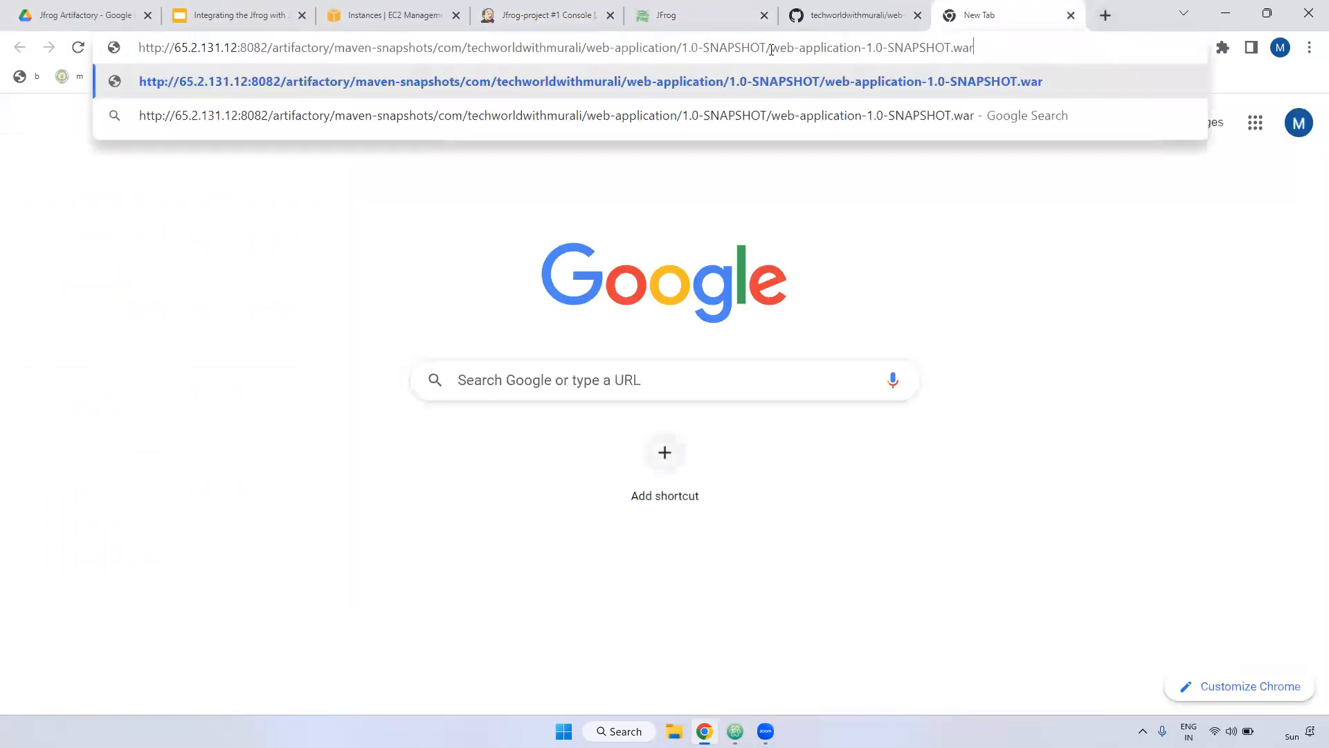
{"action": "left_click_drag", "start_coordinate": [771, 49], "coordinate": [1152, 50]}
{"action": "key", "text": "BackSpace"}
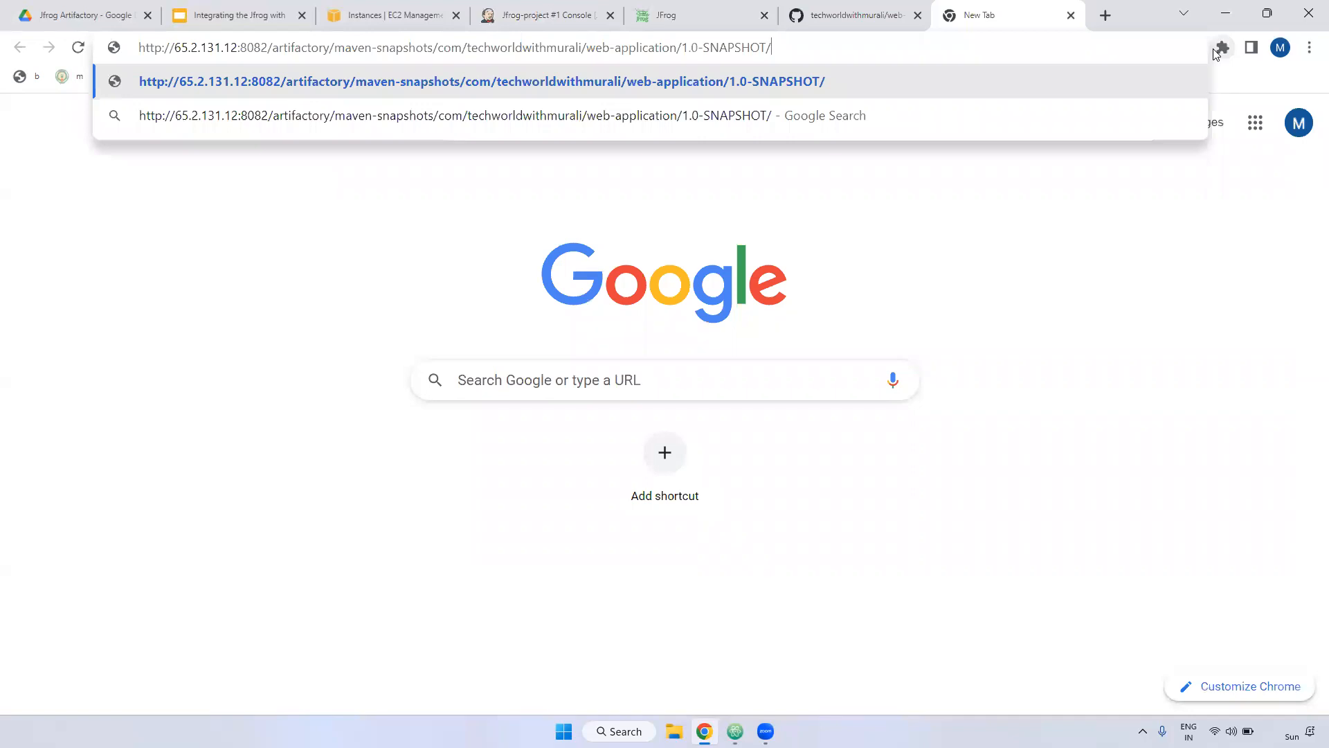
{"action": "key", "text": "Return"}
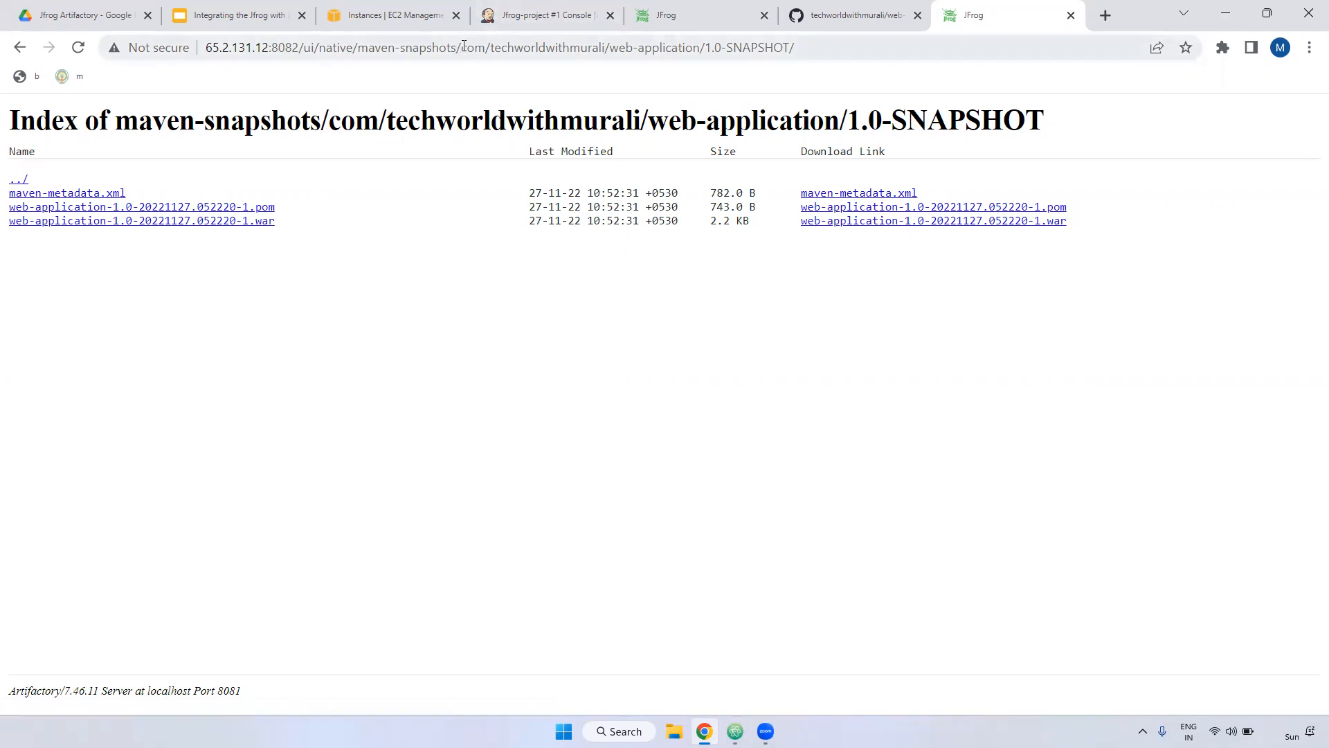
Step: Browse maven-snapshots to com/techworldwithmurali/web-application/1.0-SNAPSHOT and confirm the pom and war, then return to Jenkins
{"action": "left_click_drag", "start_coordinate": [460, 47], "coordinate": [1313, 51]}
{"action": "key", "text": "BackSpace"}
{"action": "key", "text": "Return"}
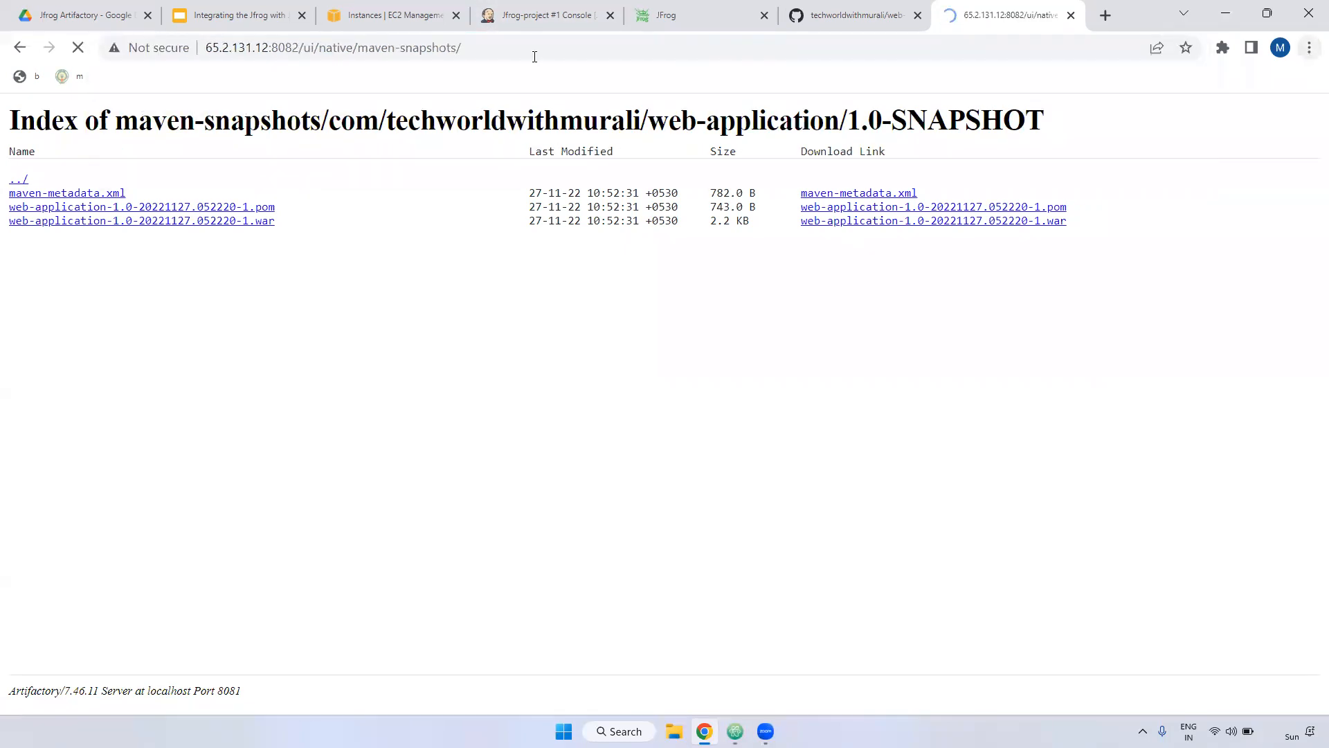
{"action": "left_click_drag", "start_coordinate": [358, 47], "coordinate": [482, 47]}
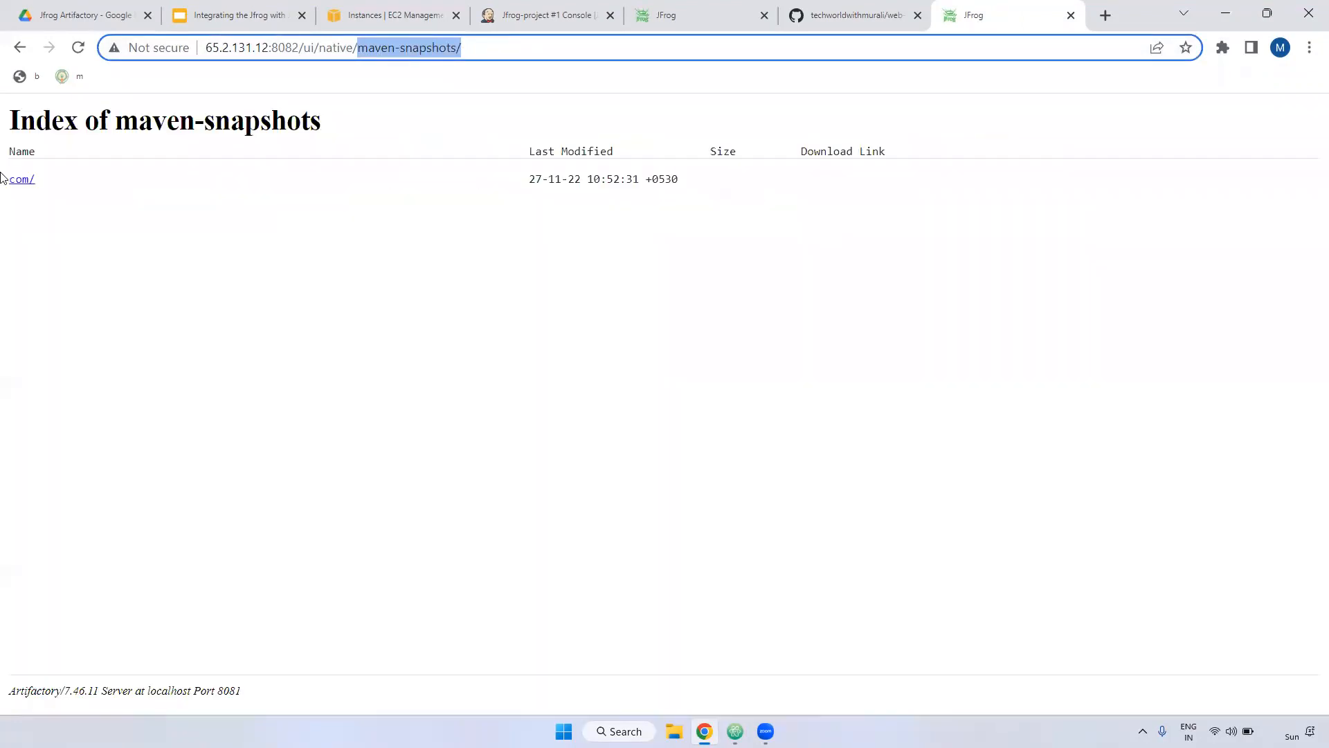
{"action": "left_click", "coordinate": [19, 181]}
{"action": "left_click", "coordinate": [45, 196]}
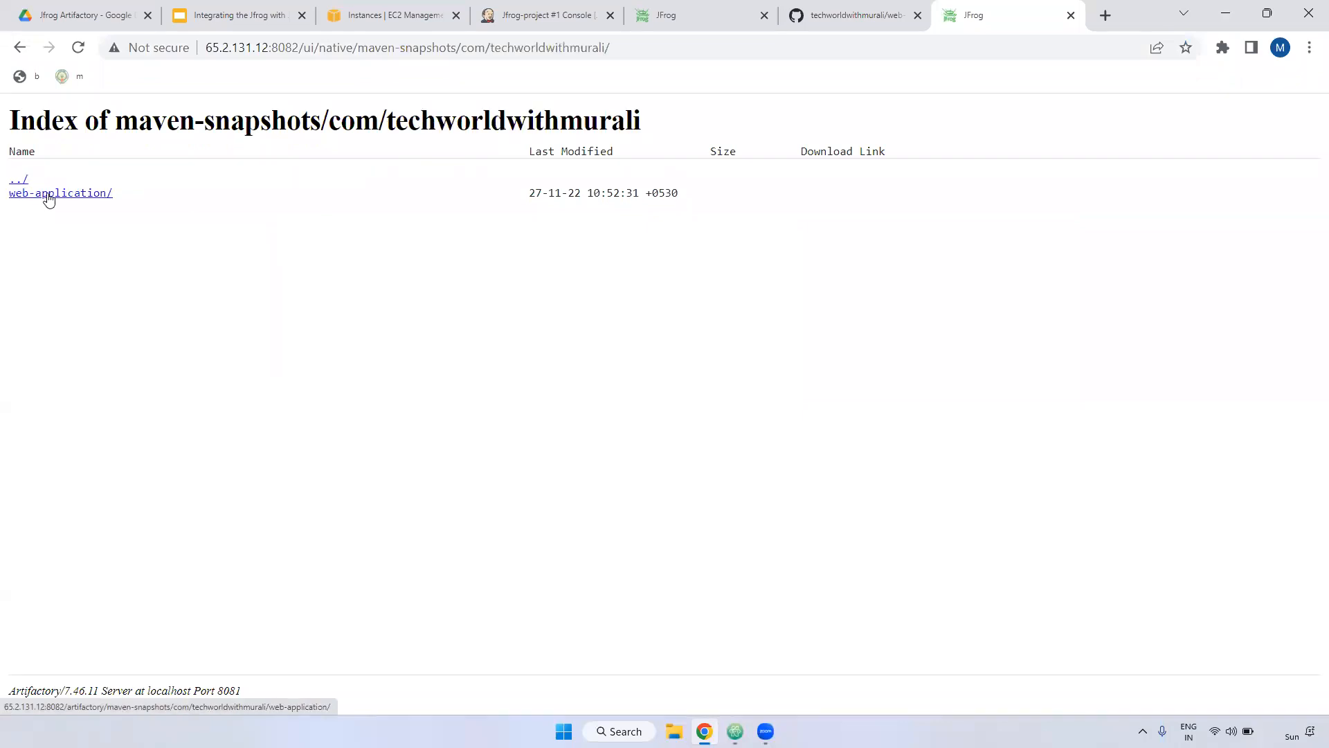
{"action": "left_click", "coordinate": [68, 197]}
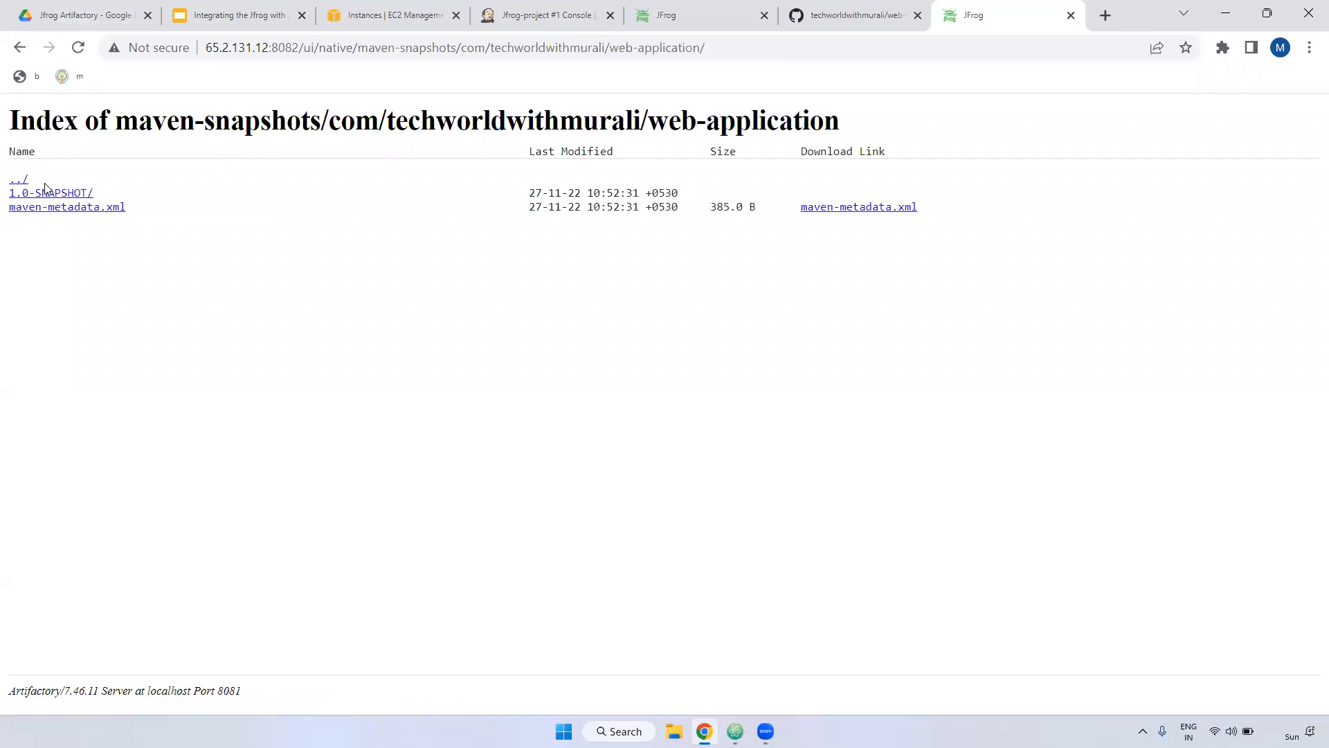
{"action": "left_click", "coordinate": [47, 193]}
{"action": "left_click_drag", "start_coordinate": [321, 222], "coordinate": [1, 215]}
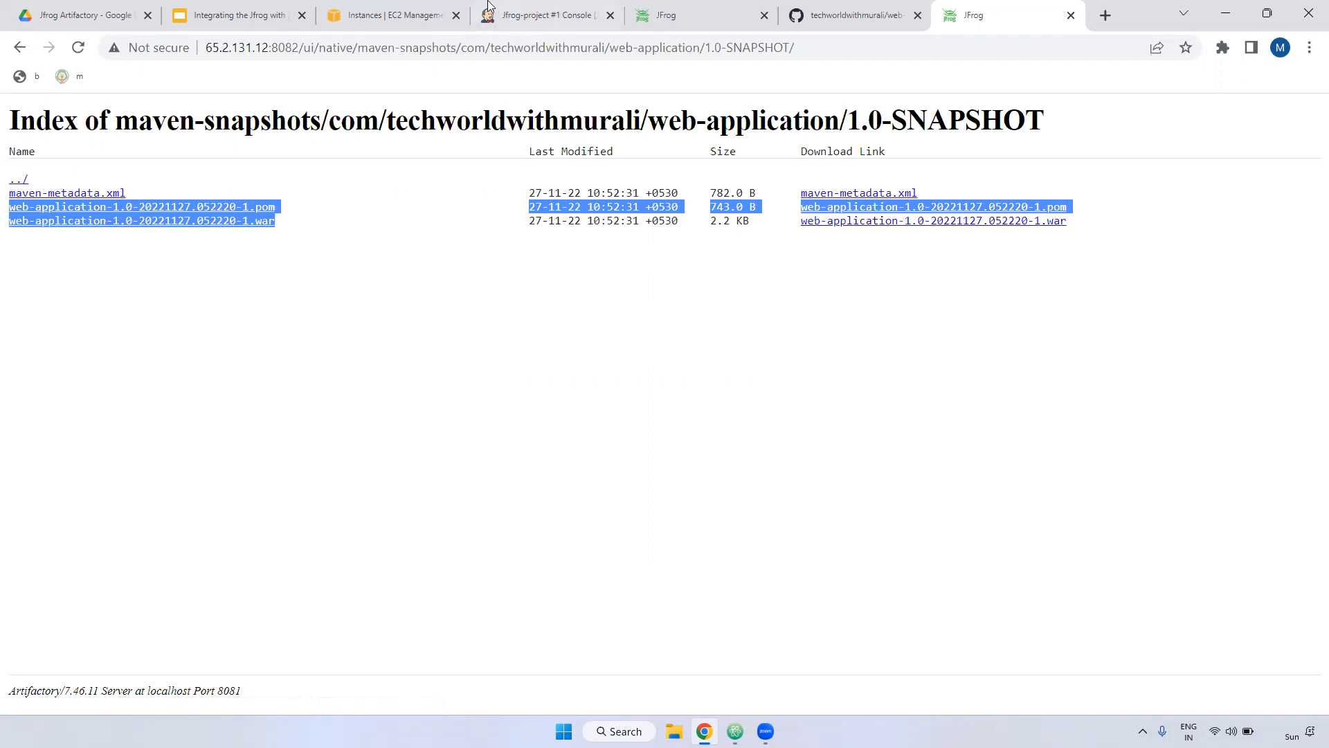
{"action": "left_click", "coordinate": [547, 14]}
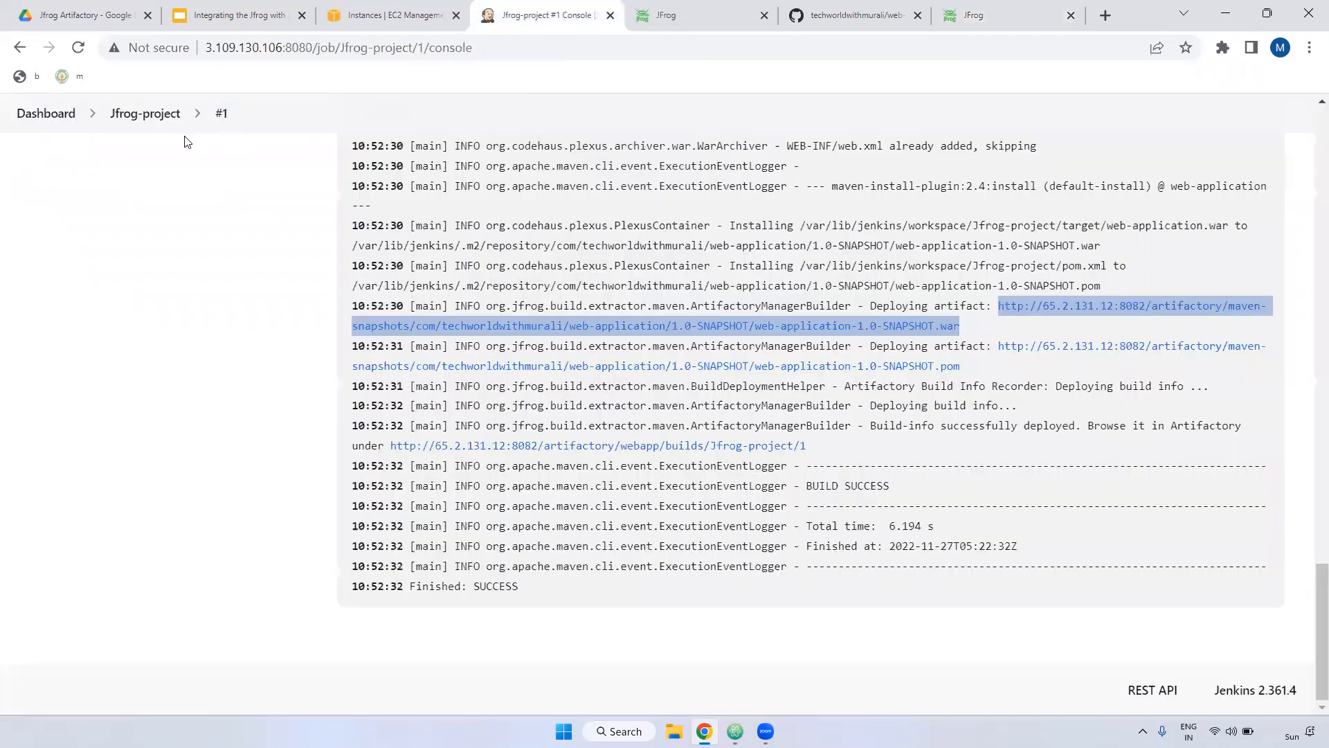
Step: In Jfrog-project's configuration, replace 'install' with 'deploy' in the Maven goals, then apply and save
{"action": "left_click", "coordinate": [146, 115]}
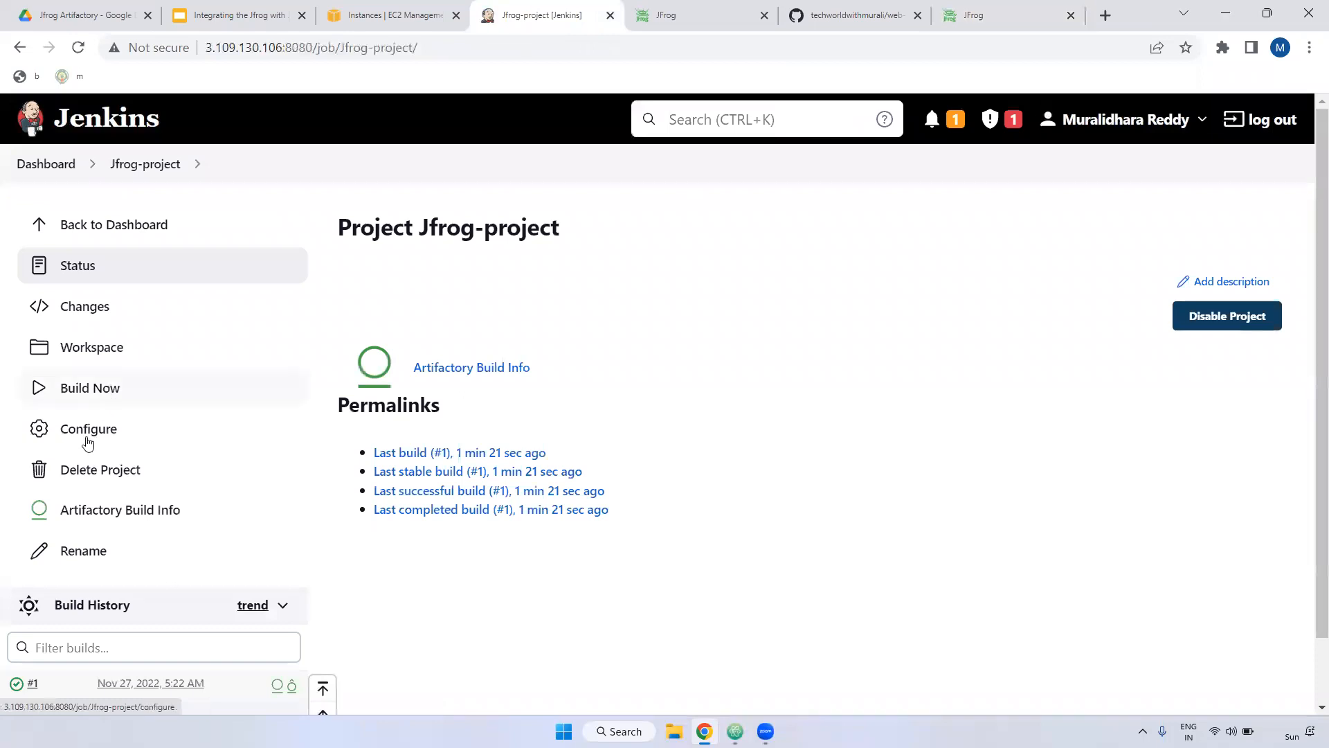
{"action": "left_click", "coordinate": [88, 443]}
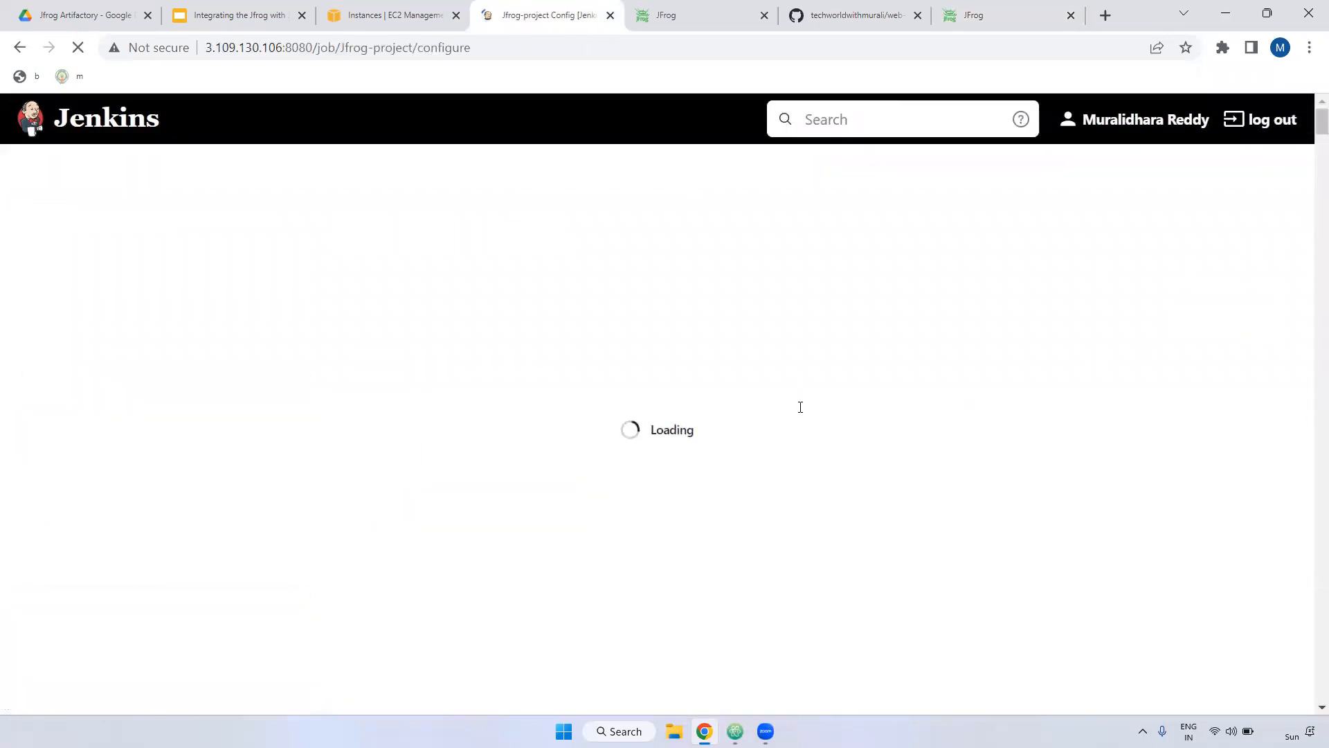
{"action": "left_click_drag", "start_coordinate": [1311, 197], "coordinate": [1308, 641]}
{"action": "scroll", "coordinate": [1040, 508], "scroll_direction": "down", "scroll_amount": 2}
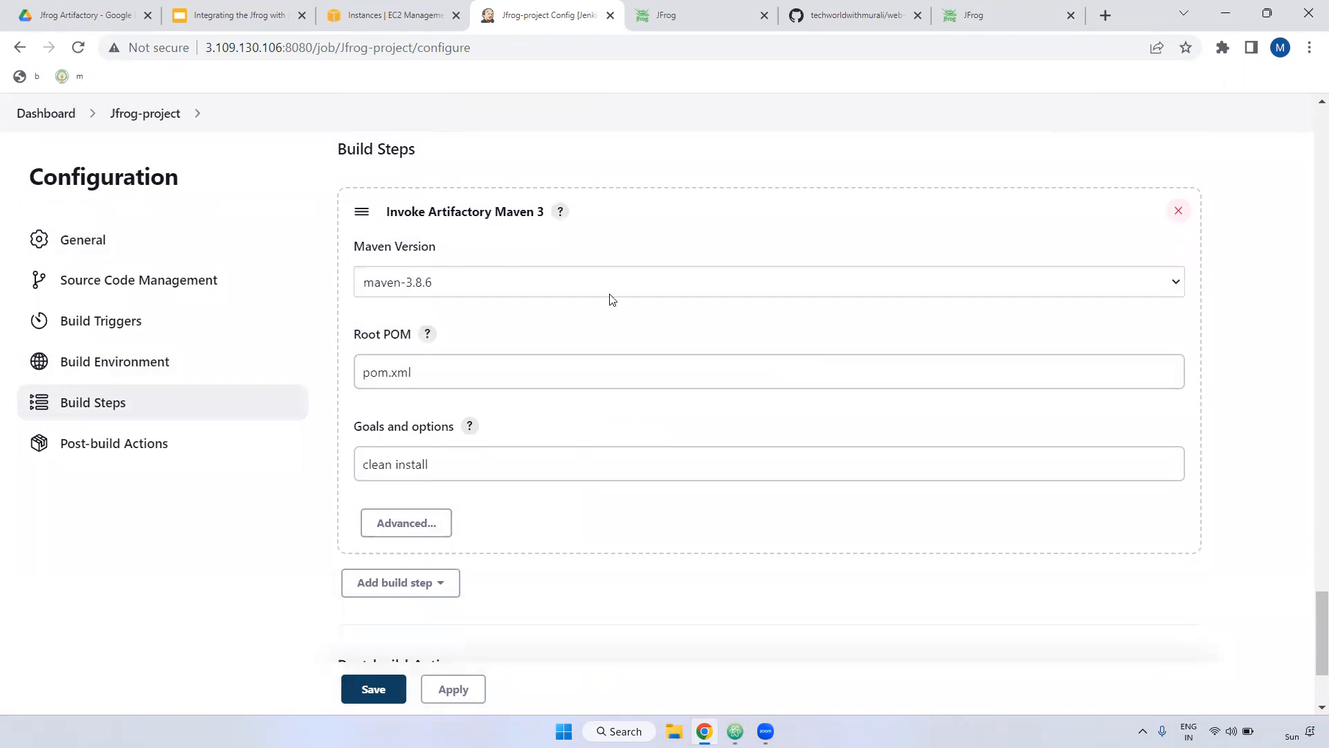
{"action": "scroll", "coordinate": [609, 305], "scroll_direction": "down", "scroll_amount": 2}
{"action": "left_click", "coordinate": [416, 371]}
{"action": "left_click_drag", "start_coordinate": [394, 374], "coordinate": [452, 383]}
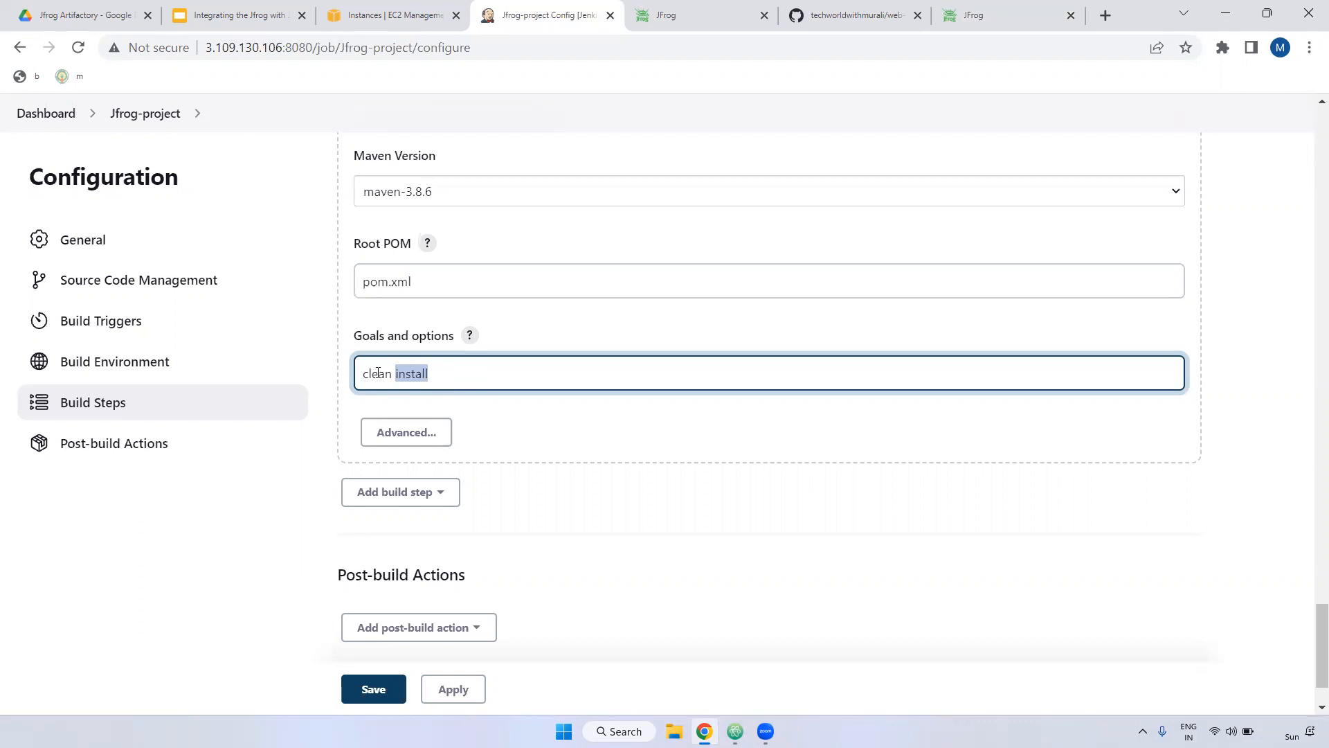
{"action": "double_click", "coordinate": [420, 372]}
{"action": "left_click_drag", "start_coordinate": [398, 372], "coordinate": [491, 375]}
{"action": "type", "text": "deploy"}
{"action": "left_click", "coordinate": [449, 689]}
{"action": "left_click", "coordinate": [378, 691]}
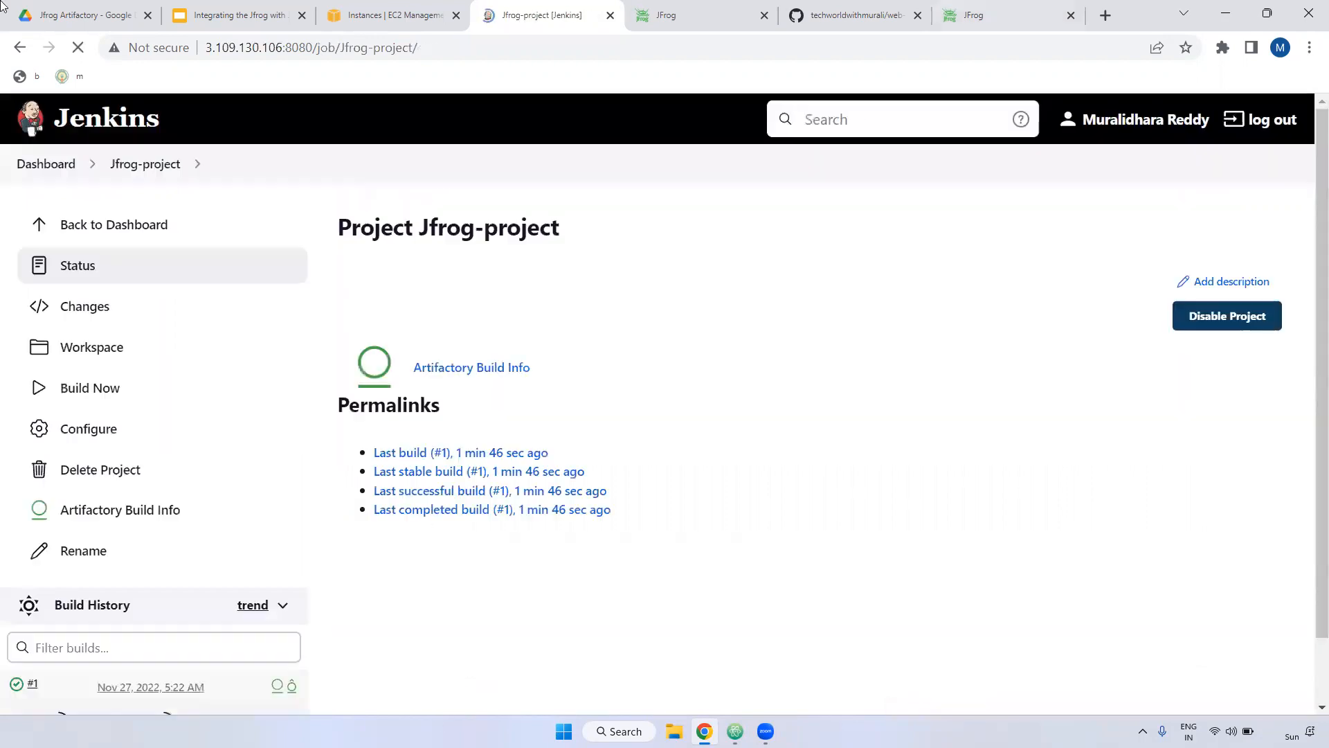
Step: Run build #2 and inspect its console's maven-deploy-plugin failure, then return to the job page
{"action": "left_click", "coordinate": [111, 386]}
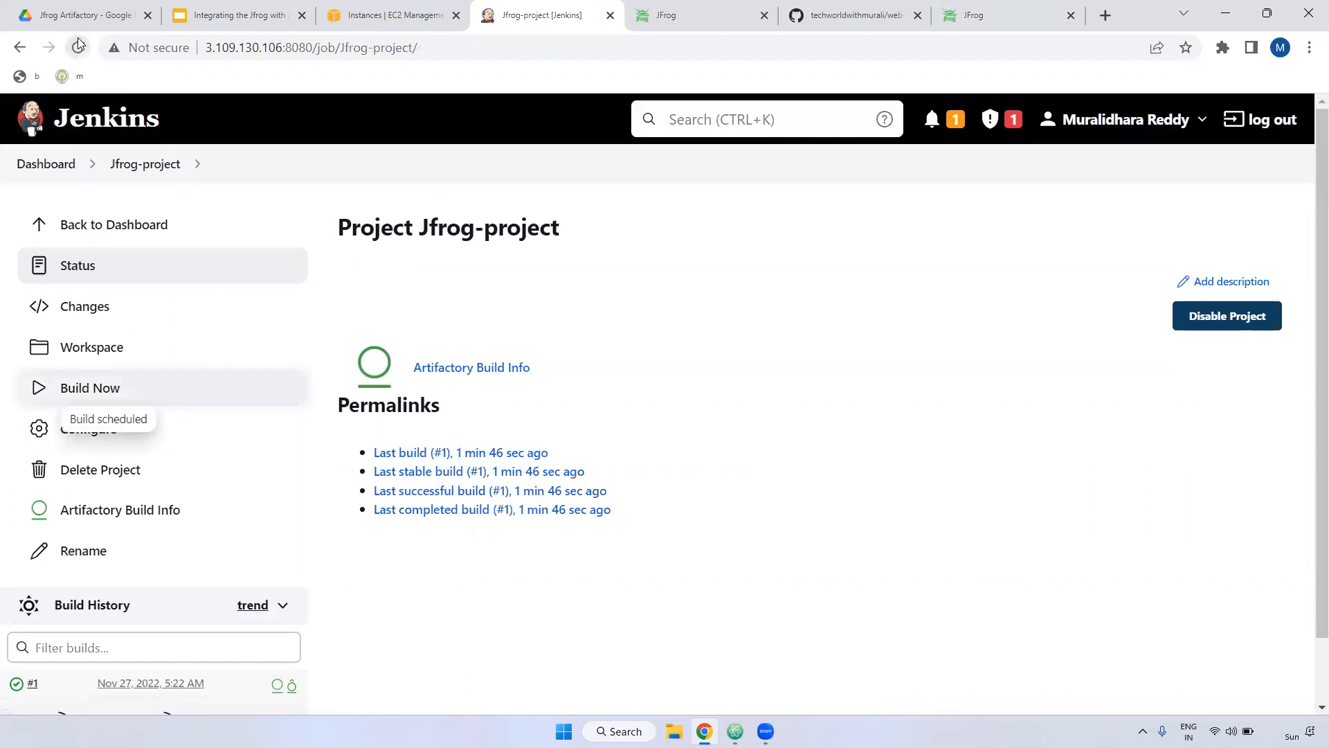
{"action": "scroll", "coordinate": [214, 424], "scroll_direction": "down", "scroll_amount": 1}
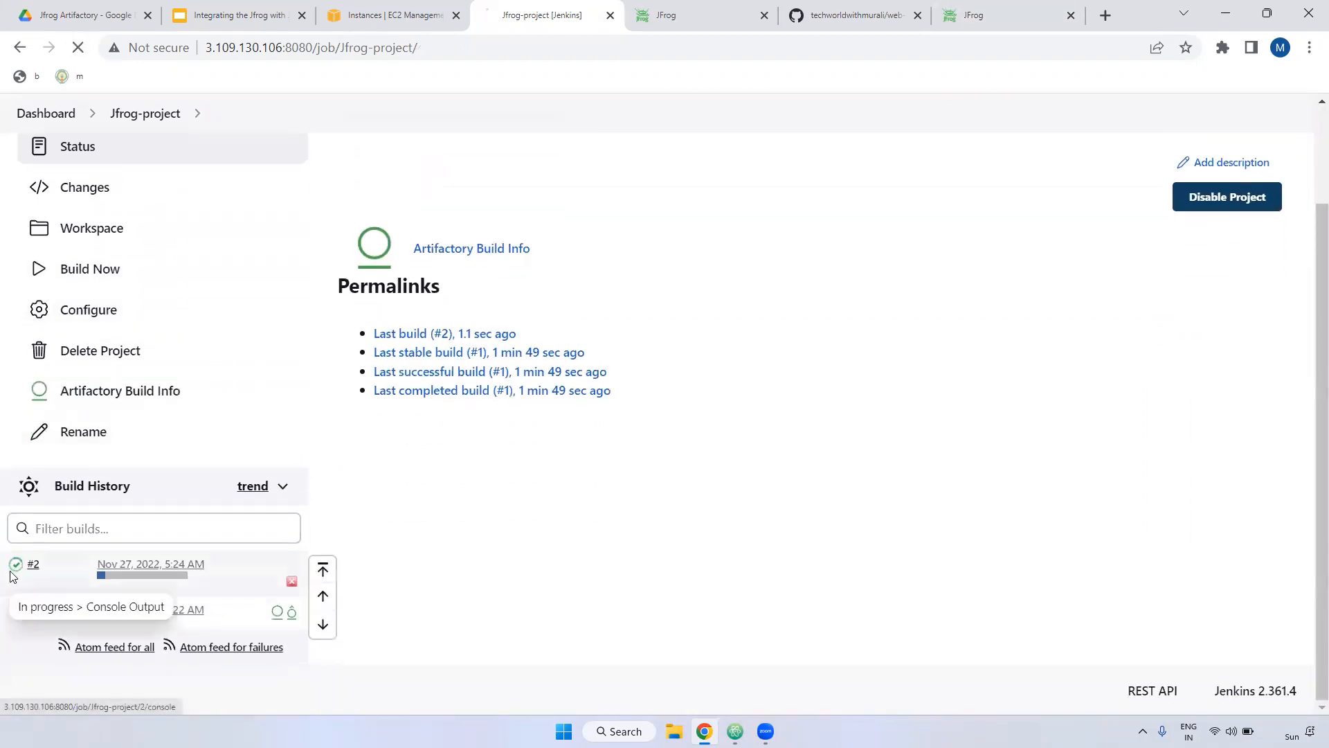
{"action": "left_click", "coordinate": [142, 575]}
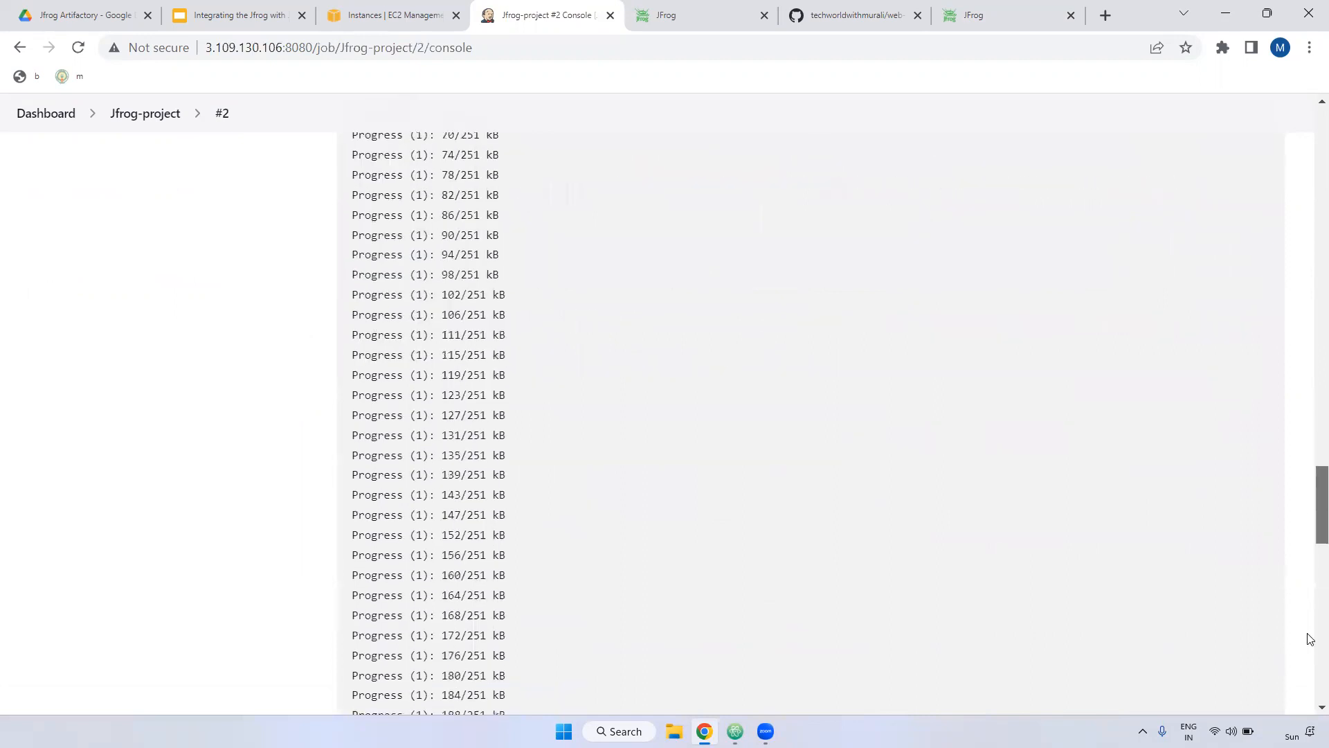
{"action": "left_click_drag", "start_coordinate": [457, 284], "coordinate": [761, 286]}
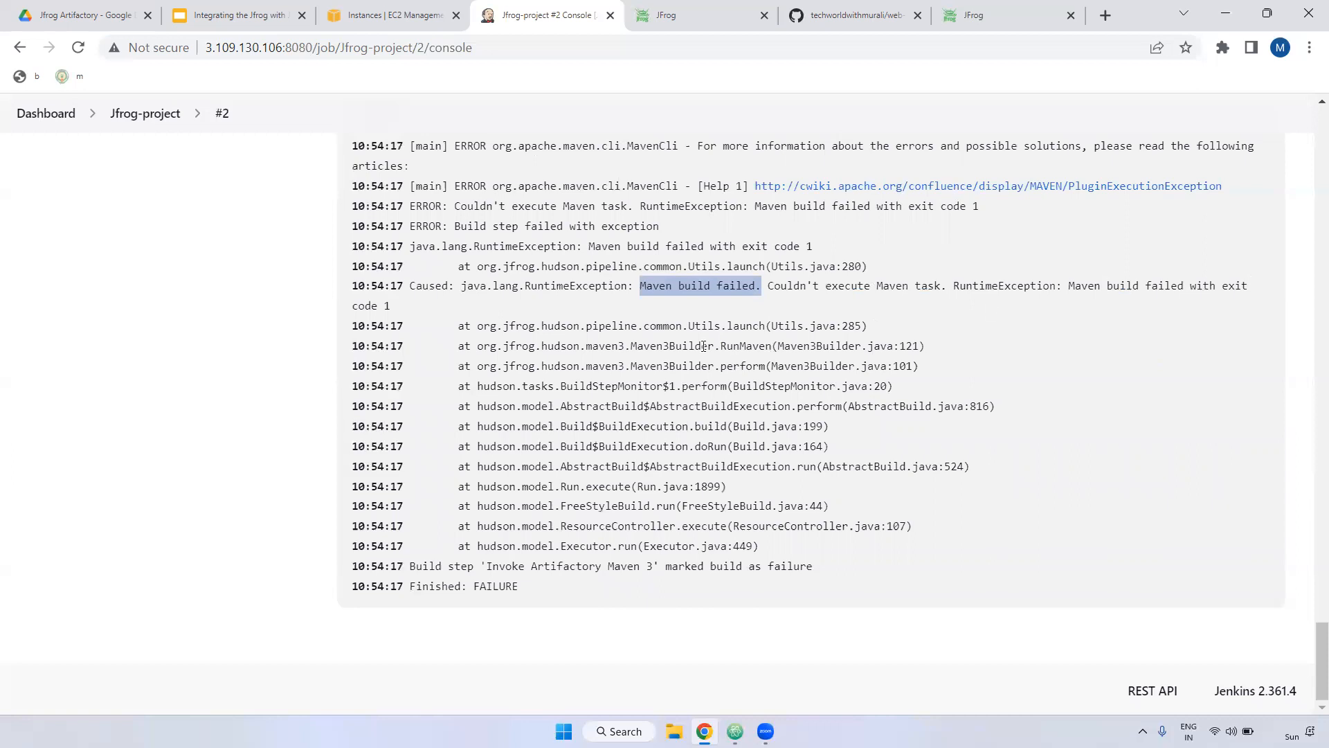
{"action": "scroll", "coordinate": [789, 360], "scroll_direction": "up", "scroll_amount": 5}
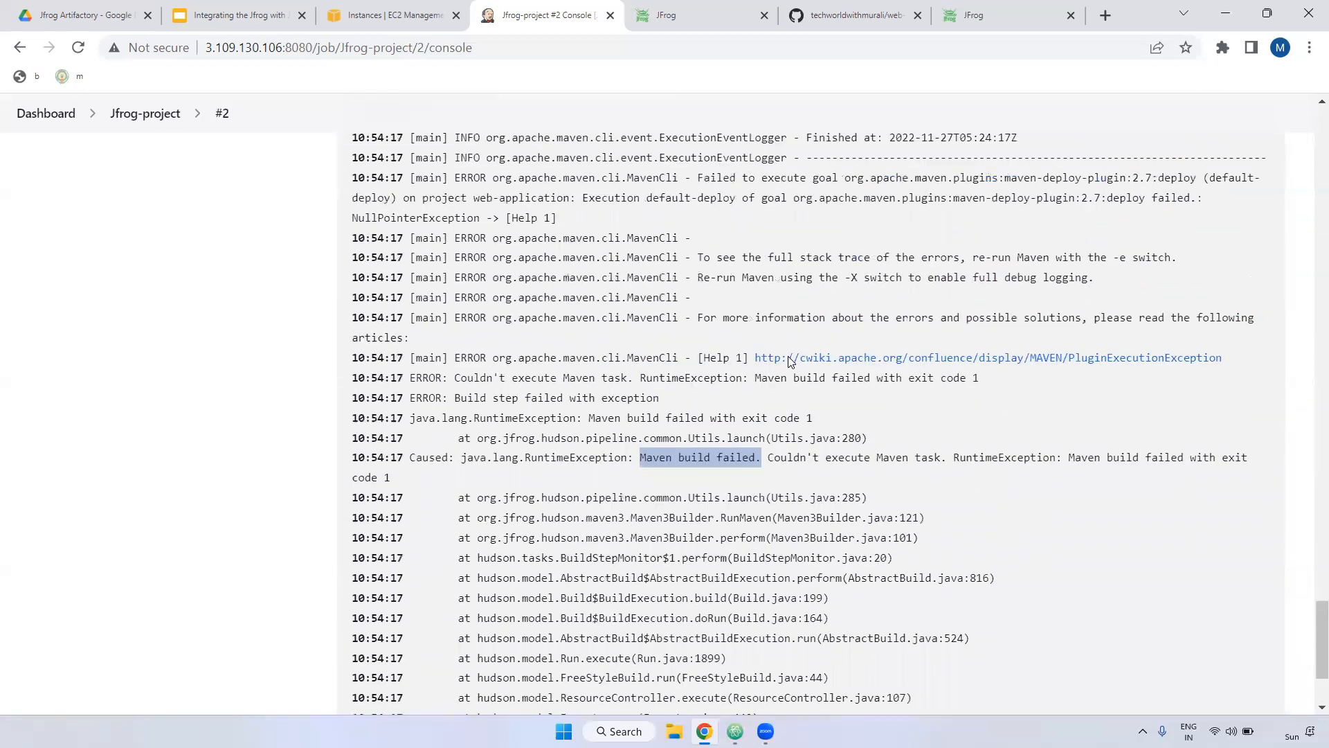
{"action": "left_click_drag", "start_coordinate": [780, 389], "coordinate": [544, 409]}
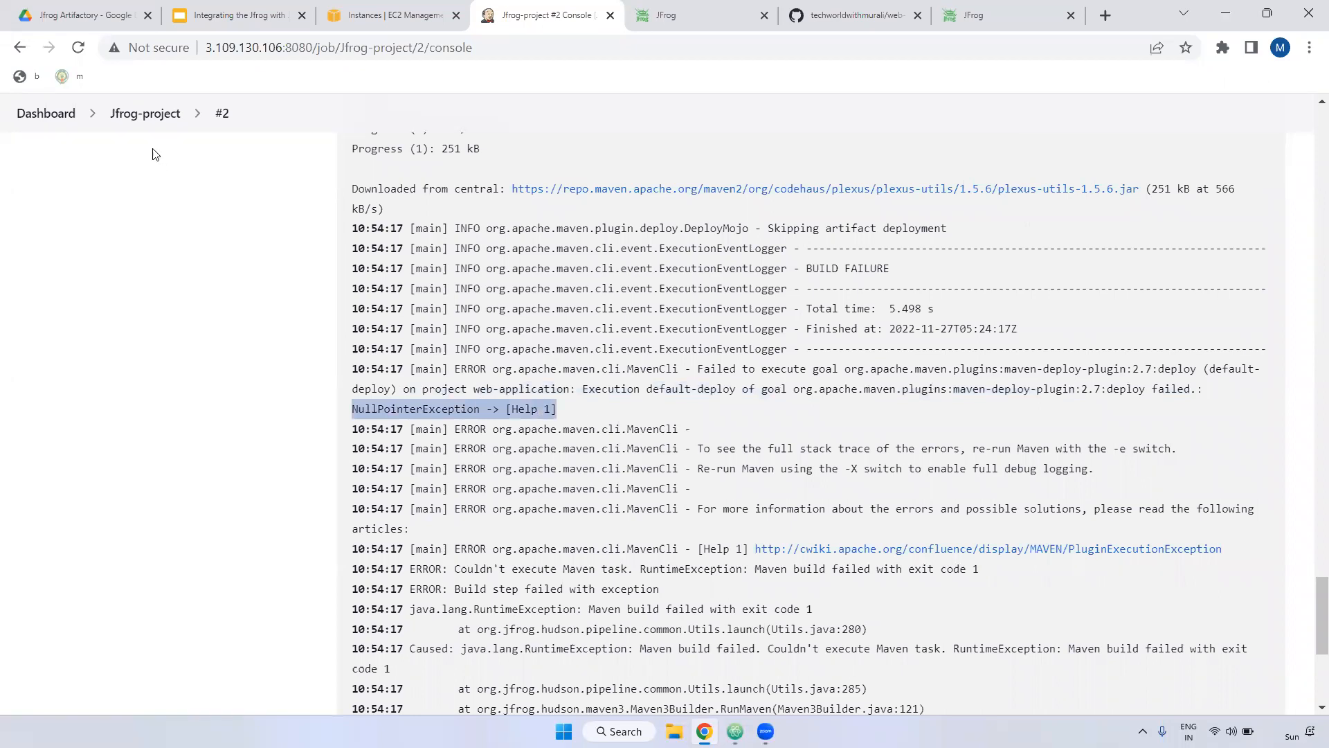
{"action": "left_click", "coordinate": [146, 115]}
Step: Replace 'deploy' with 'install' in the Build Steps goals, then apply and save
{"action": "left_click", "coordinate": [88, 427]}
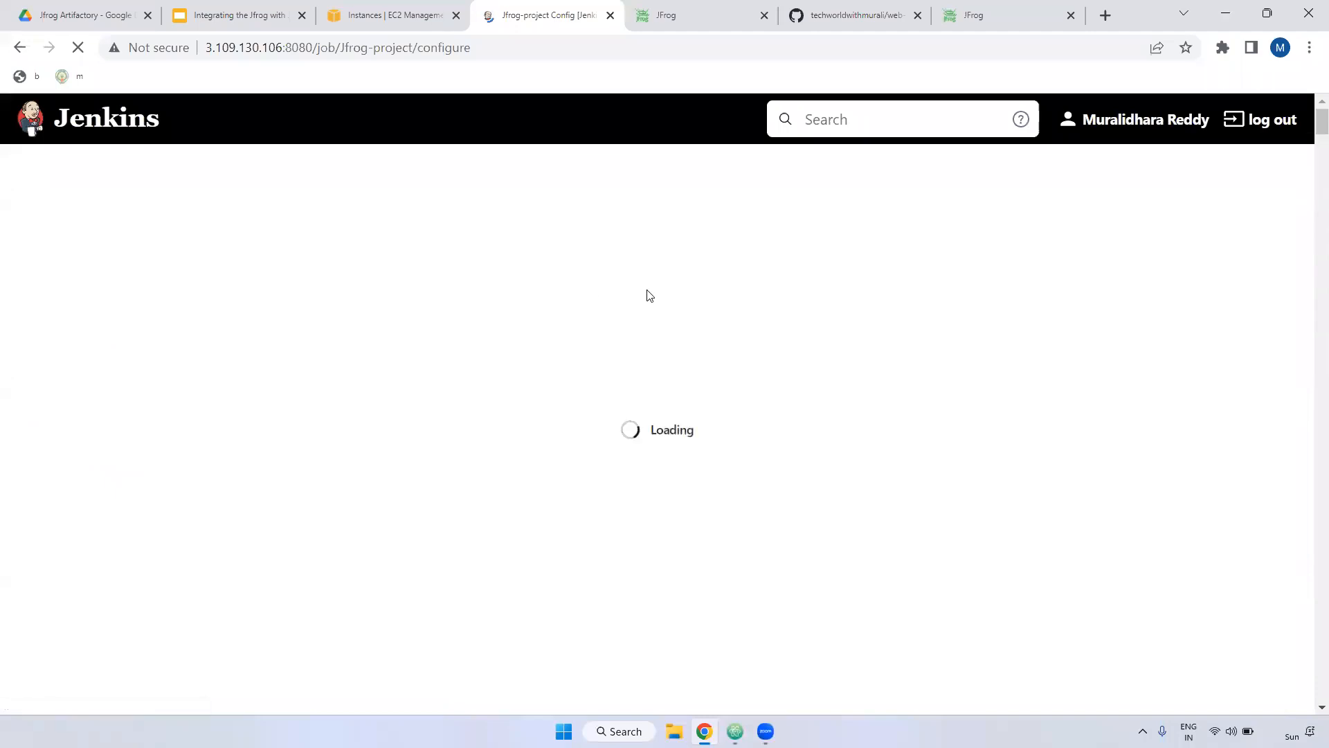
{"action": "scroll", "coordinate": [691, 396], "scroll_direction": "down", "scroll_amount": 20}
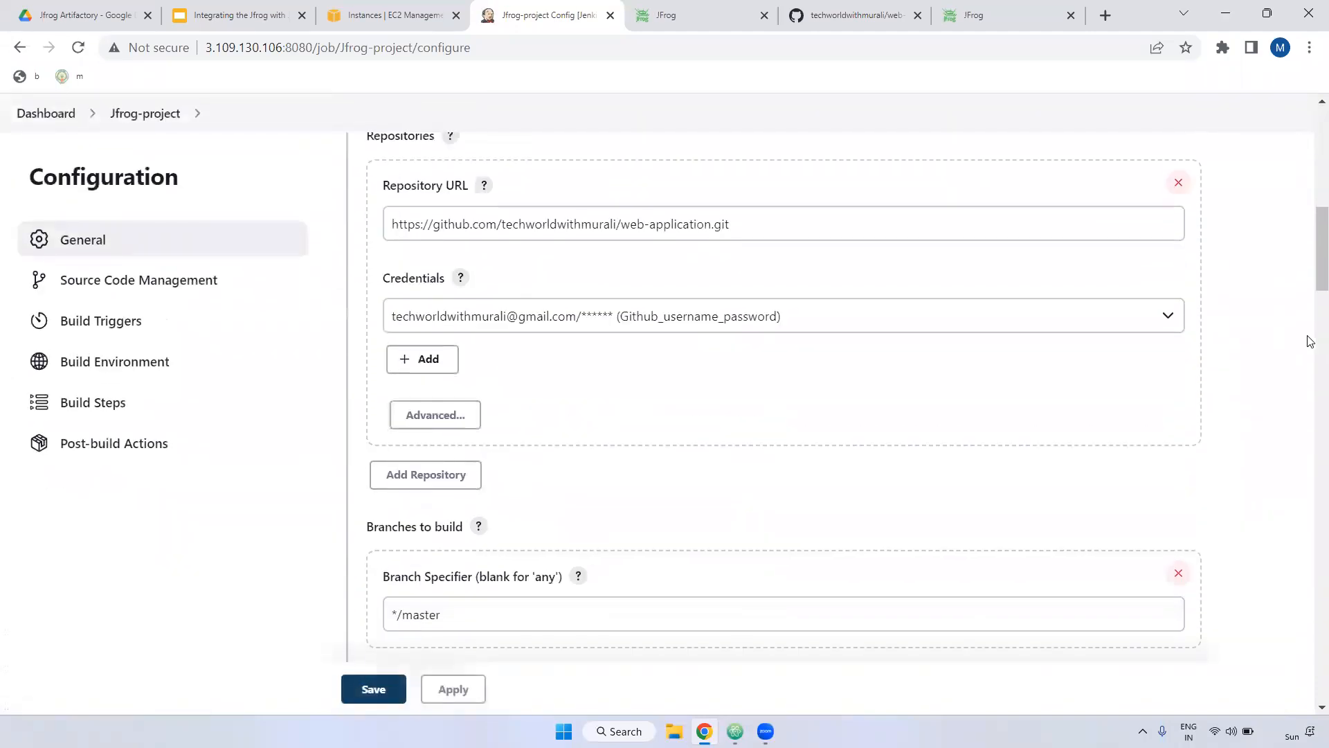
{"action": "scroll", "coordinate": [794, 435], "scroll_direction": "down", "scroll_amount": 15}
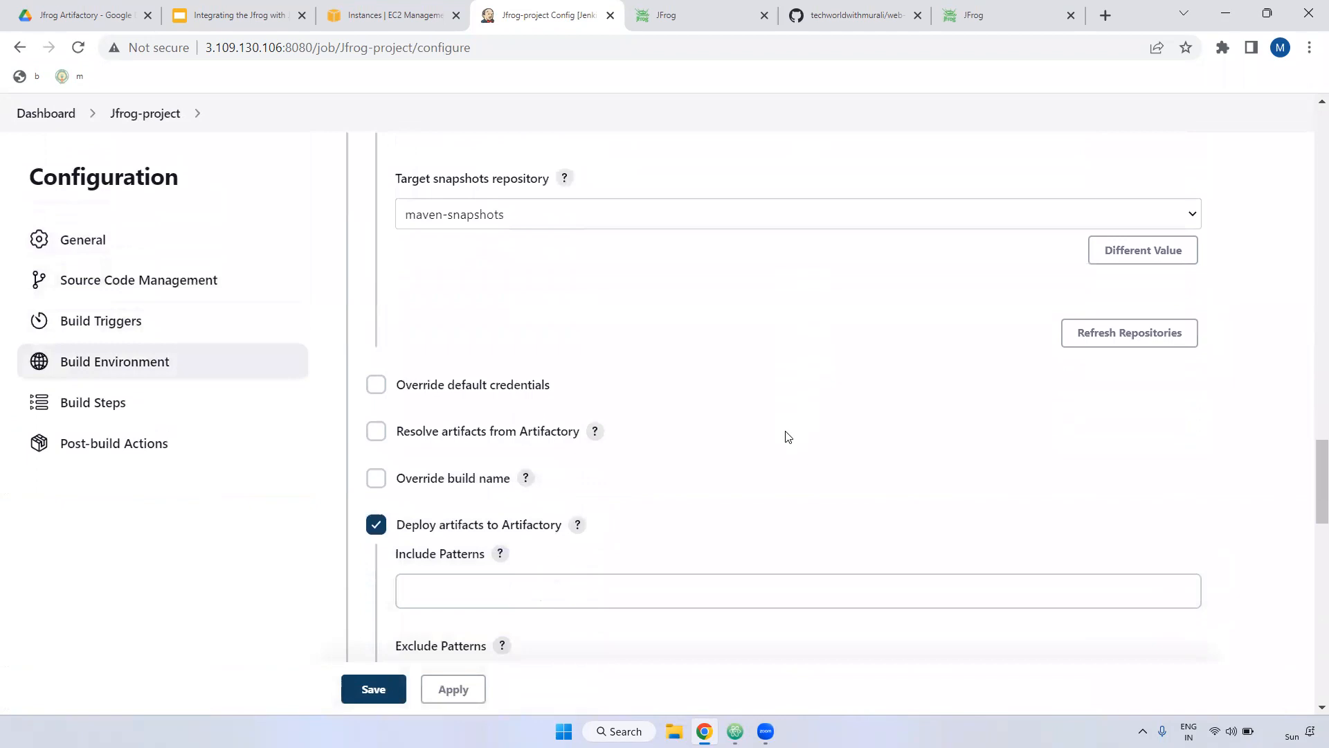
{"action": "scroll", "coordinate": [787, 431], "scroll_direction": "down", "scroll_amount": 8}
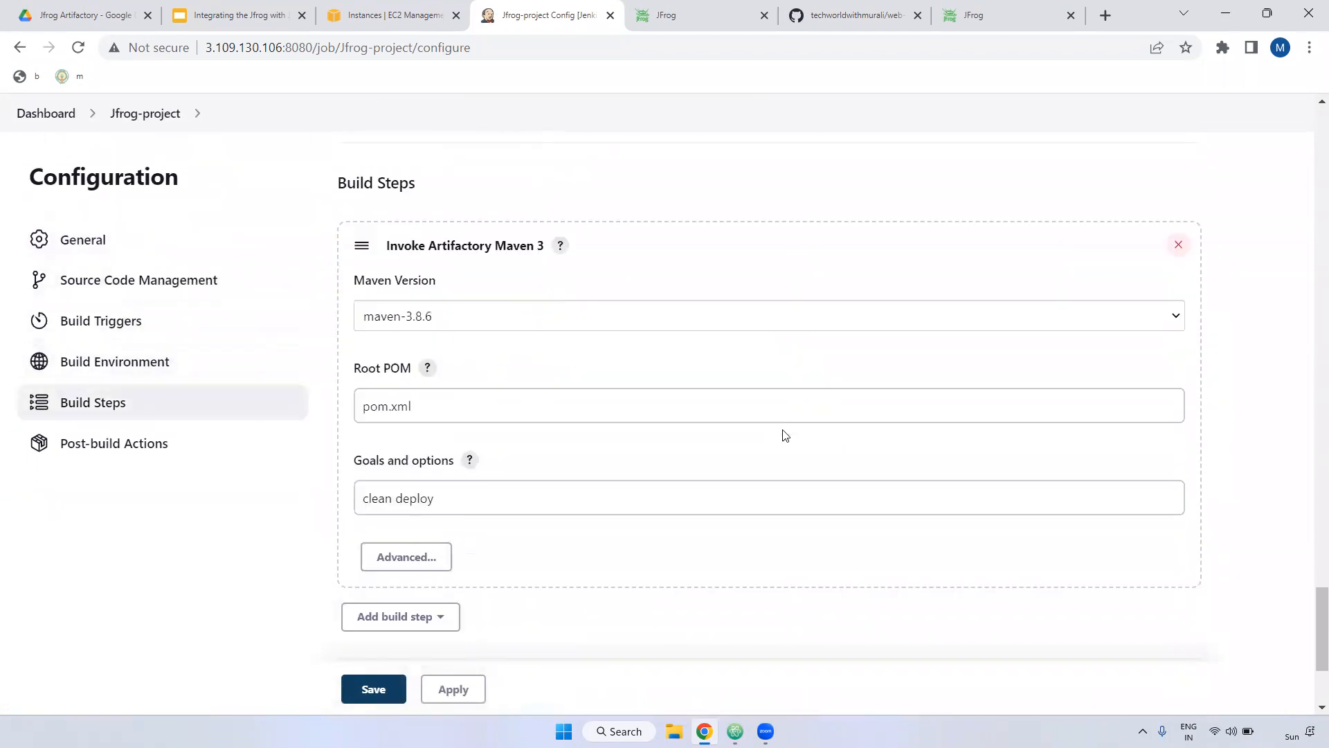
{"action": "double_click", "coordinate": [413, 409]}
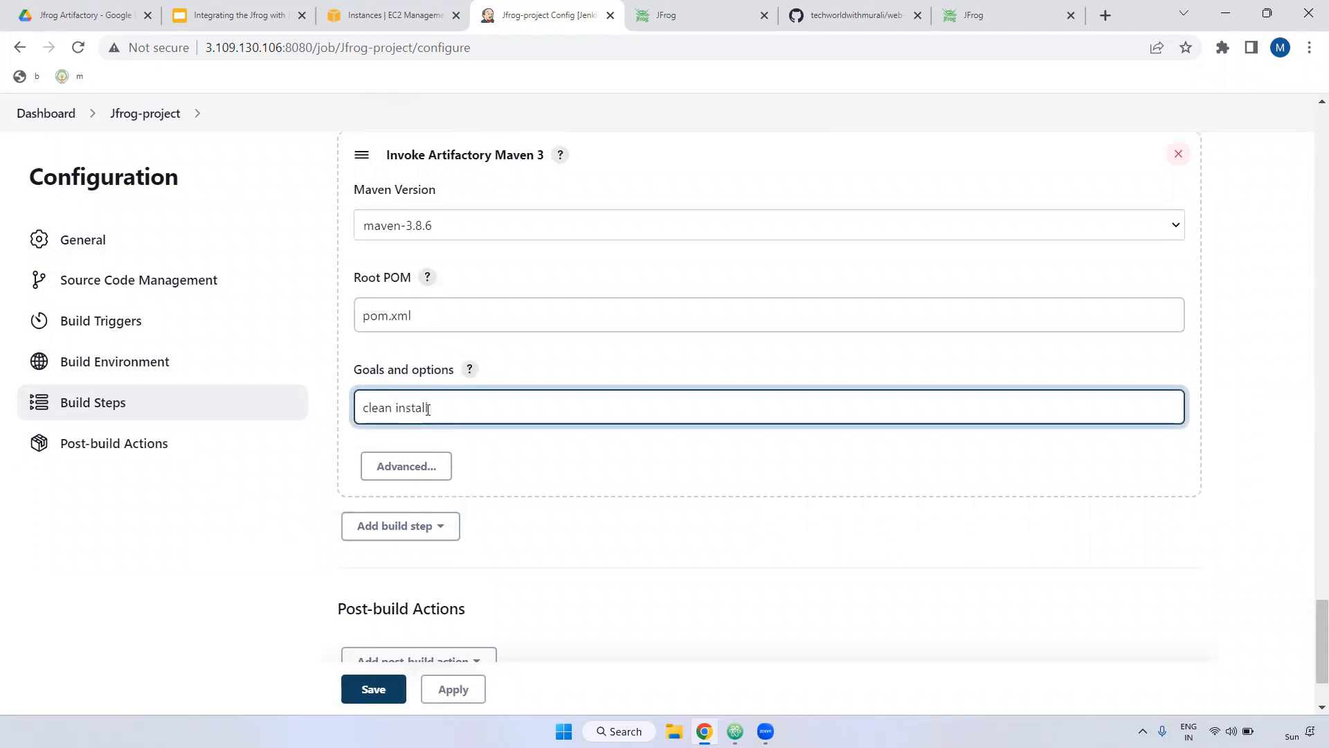
{"action": "left_click", "coordinate": [449, 686]}
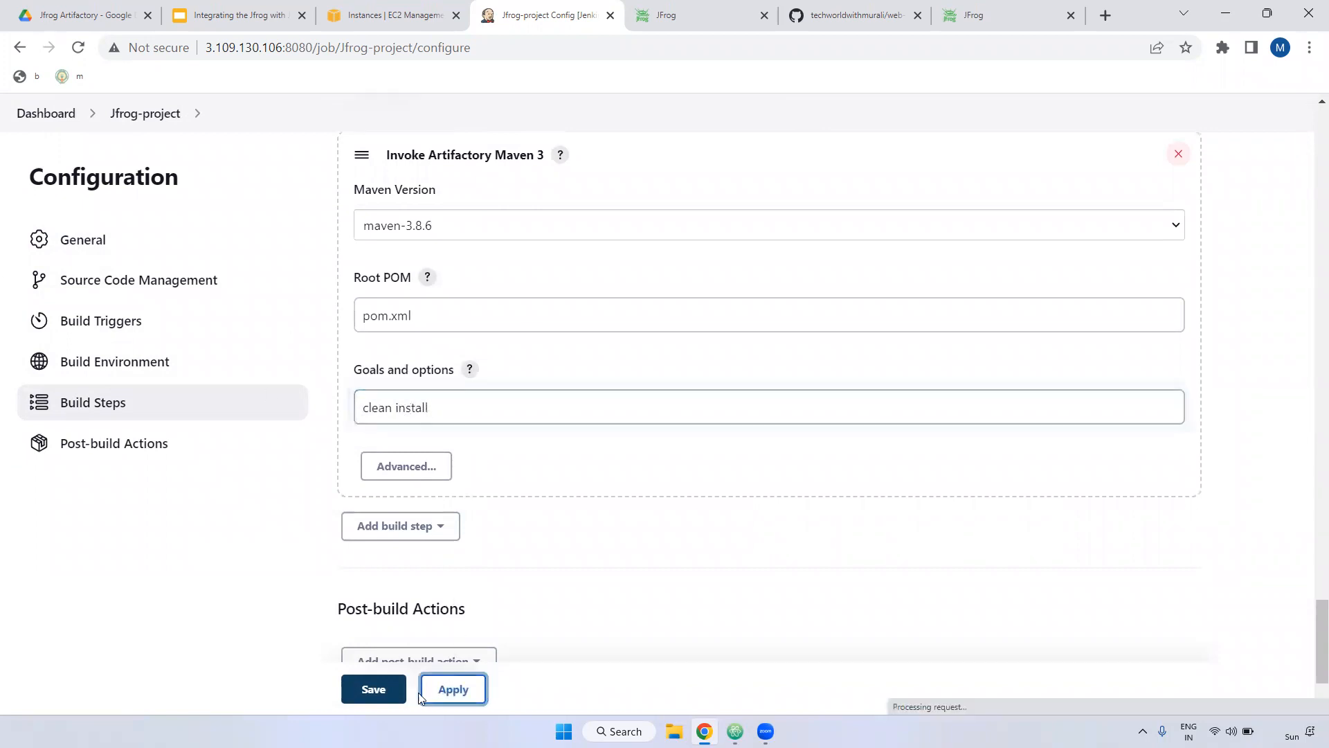
{"action": "left_click", "coordinate": [371, 690]}
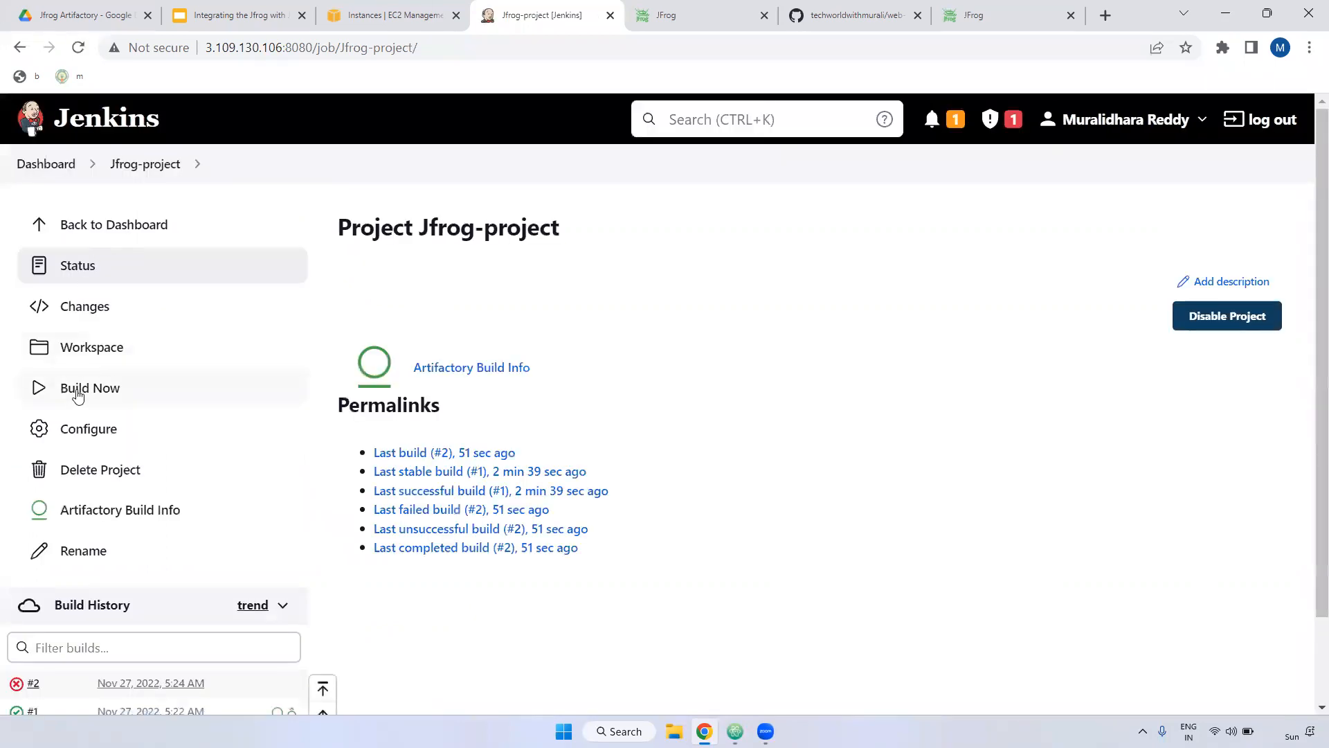
Step: Run build #3 and check the console line deploying the 1.0-SNAPSHOT war
{"action": "left_click", "coordinate": [78, 391]}
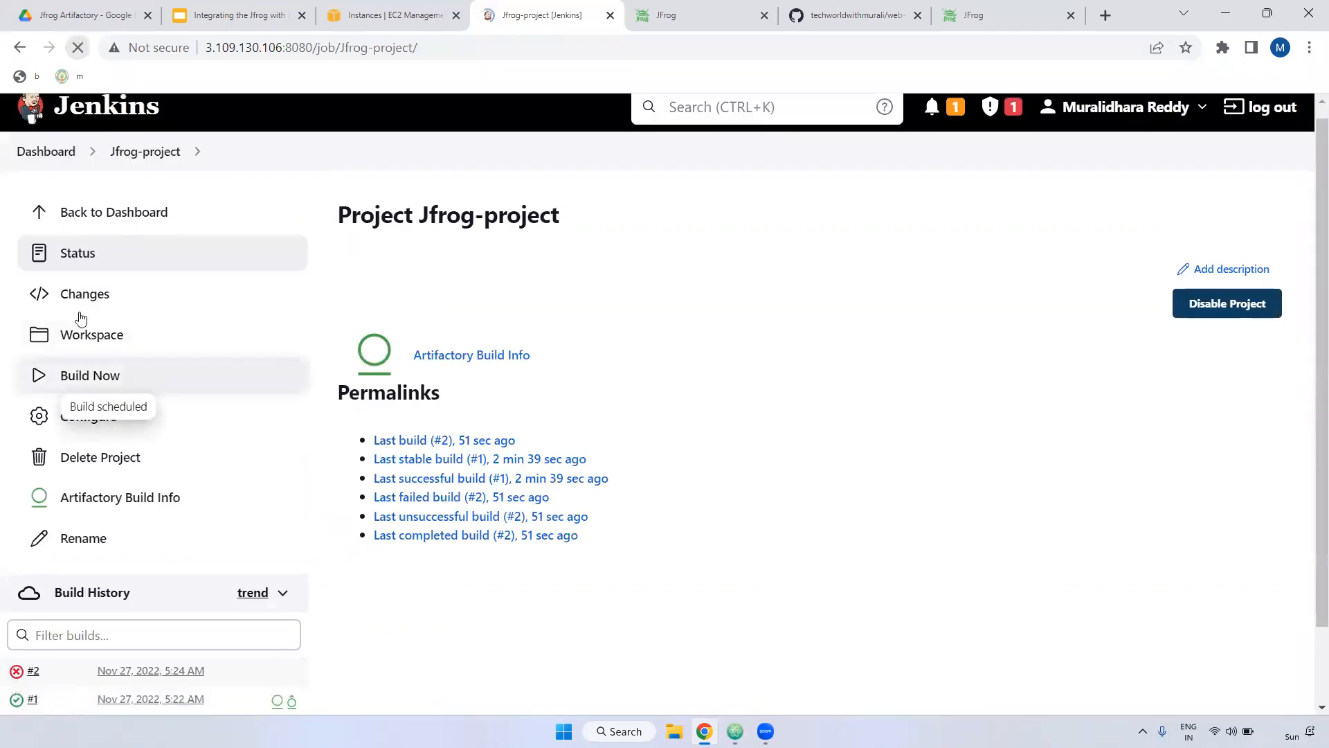
{"action": "scroll", "coordinate": [87, 333], "scroll_direction": "down", "scroll_amount": 2}
{"action": "left_click", "coordinate": [66, 520]}
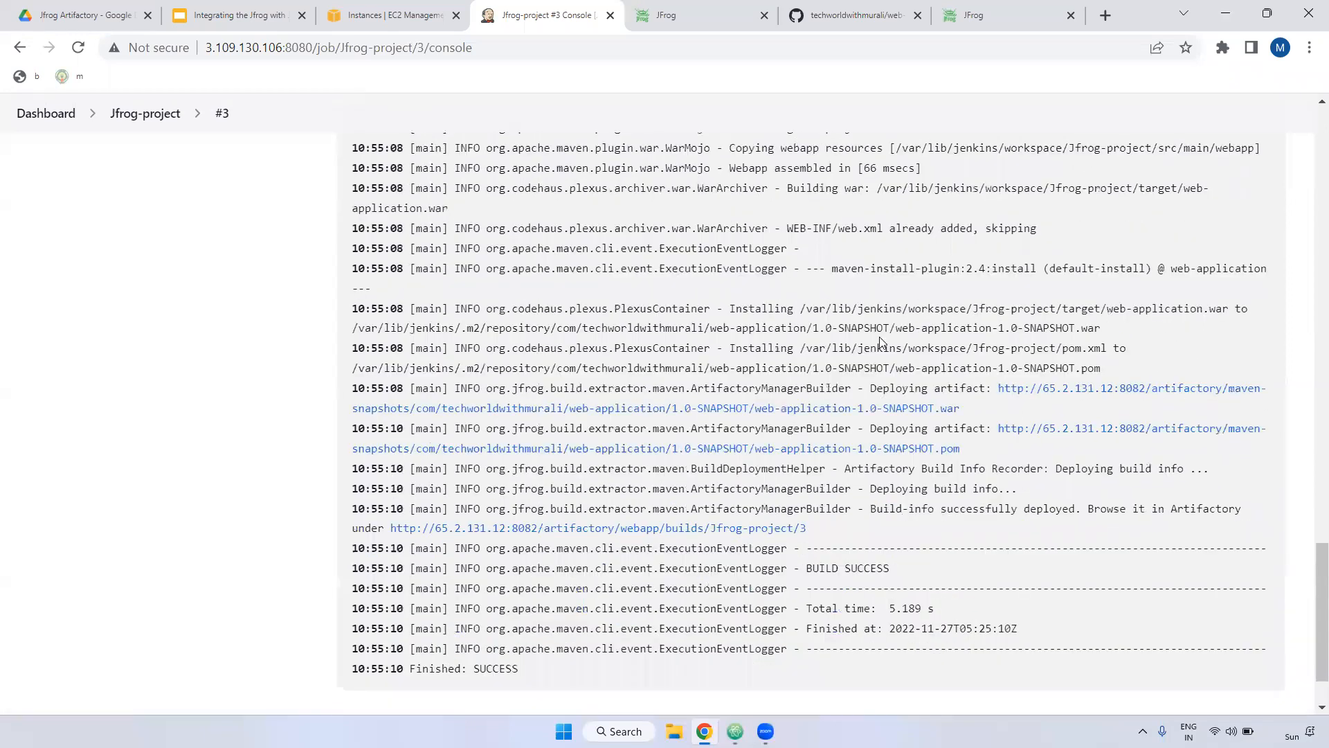
{"action": "triple_click", "coordinate": [971, 322]}
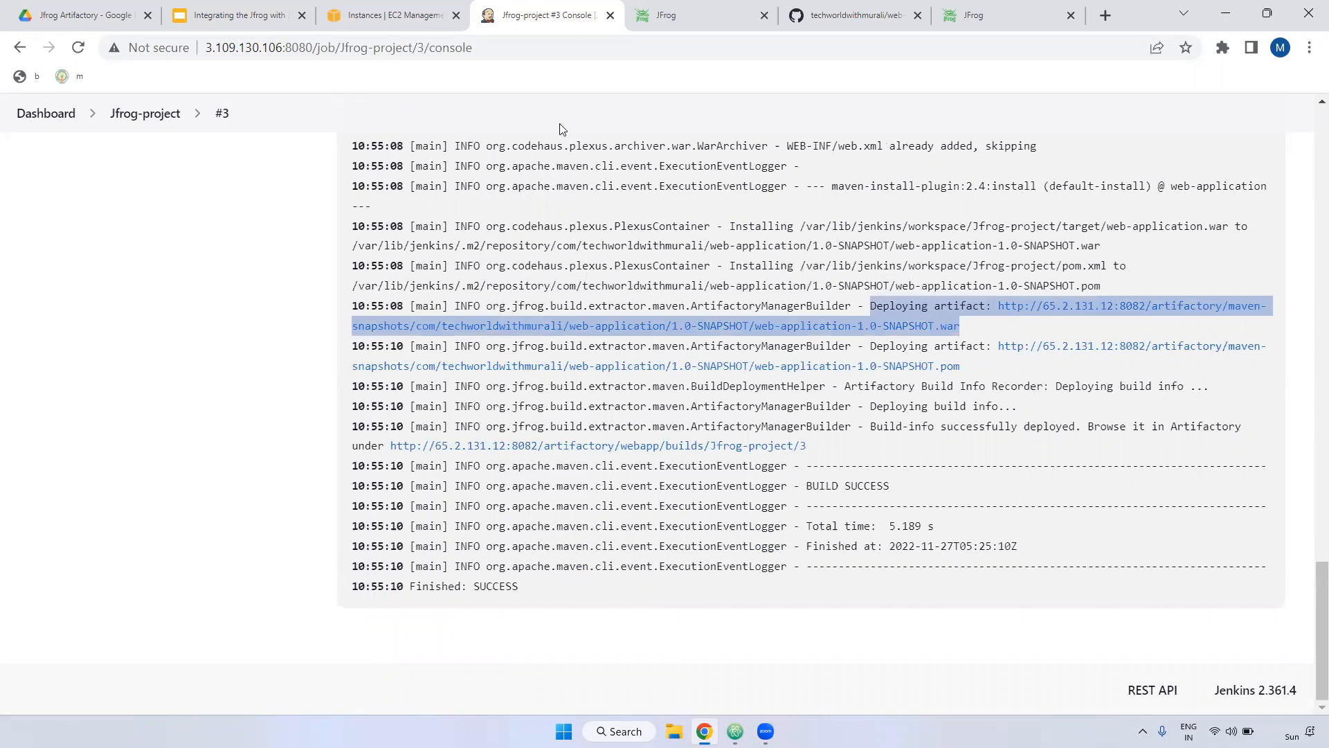
Step: Present the Thank You slide full screen in Google Slides
{"action": "left_click", "coordinate": [277, 26]}
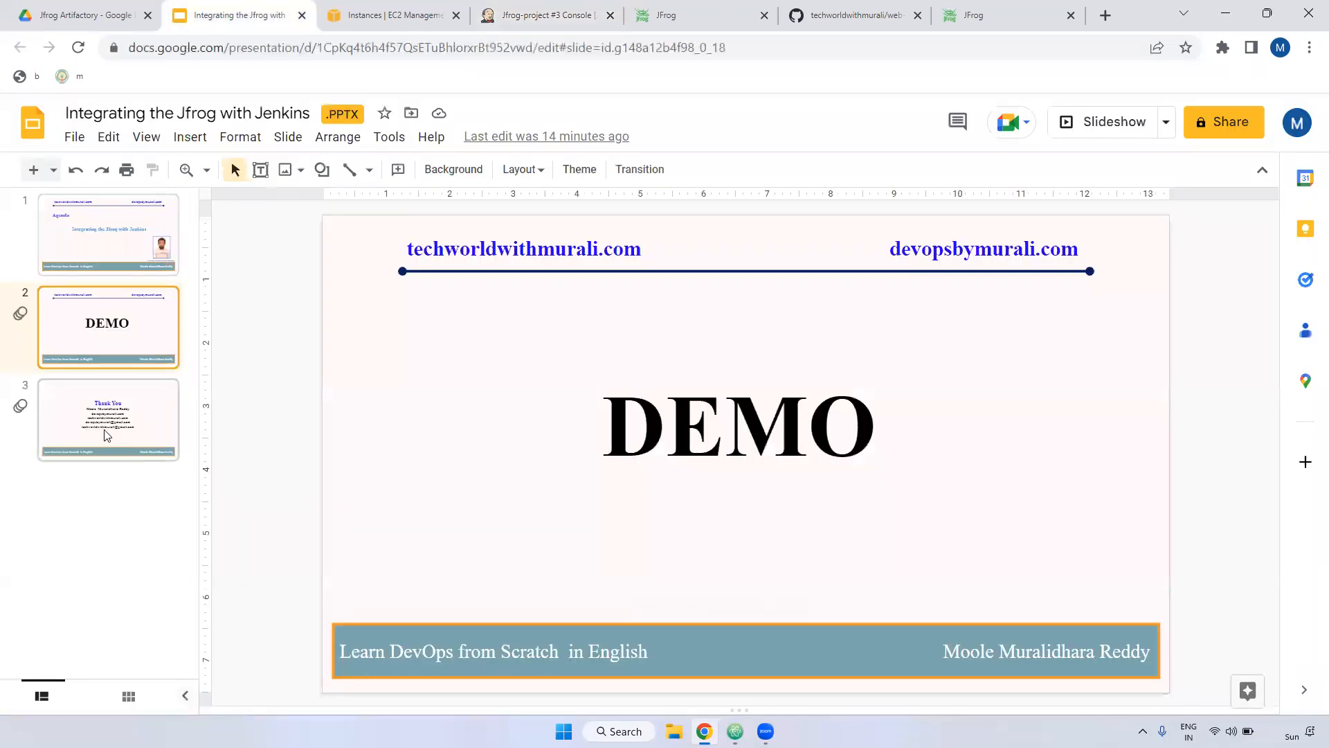
{"action": "left_click", "coordinate": [118, 433]}
{"action": "left_click", "coordinate": [1108, 122]}
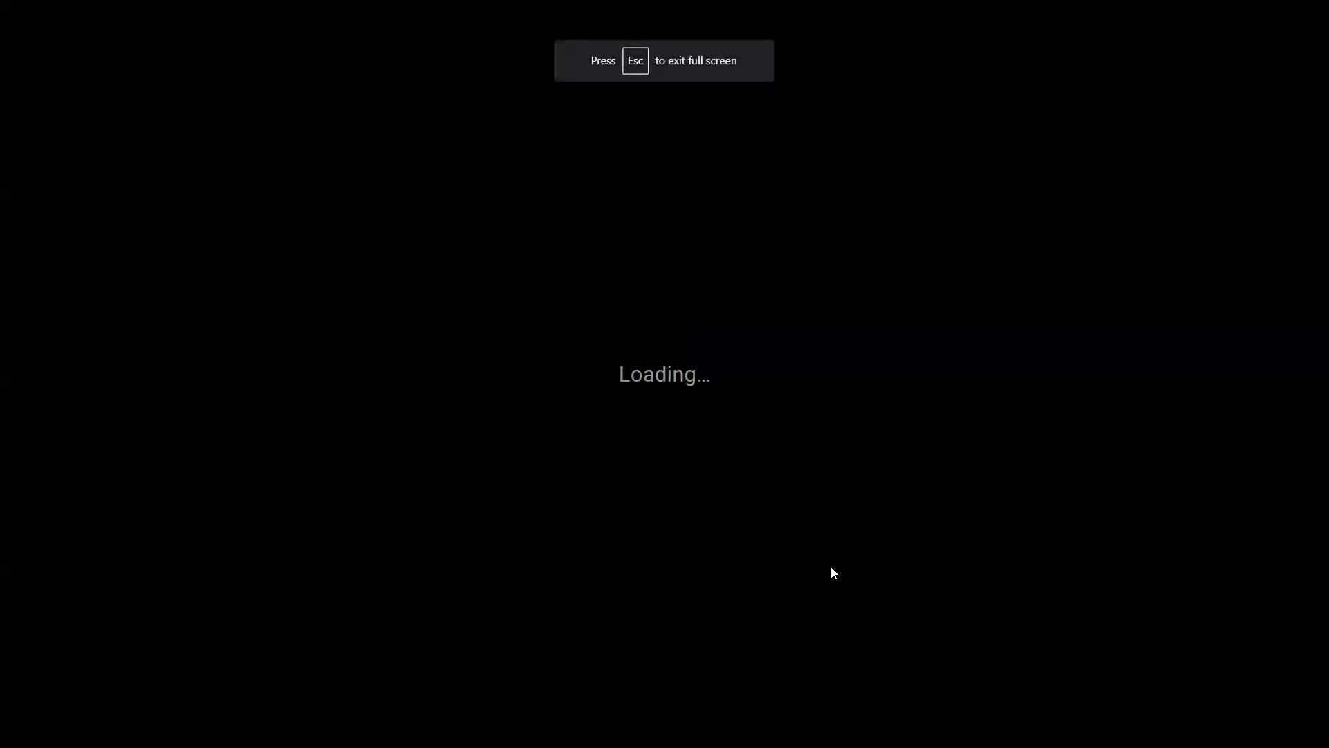